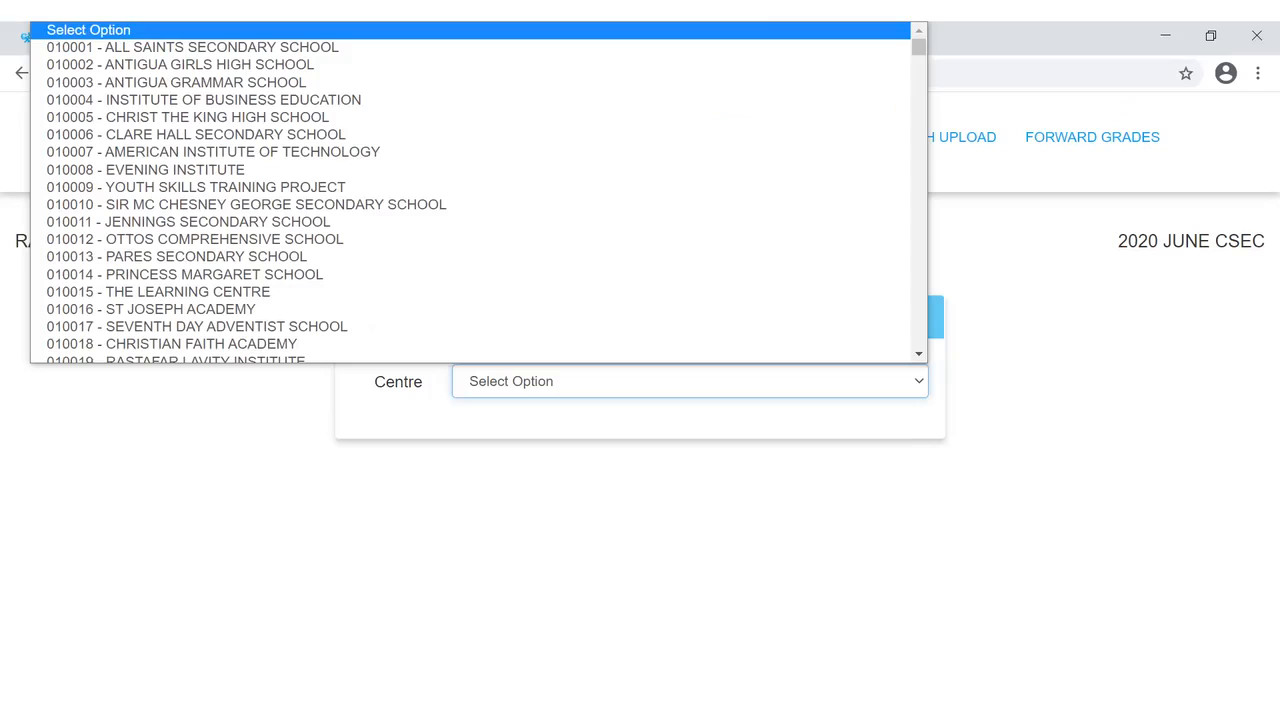
Select 030002 - ALLEYNE SCHOOL as the centre in the assignment type details
{"action": "type", "text": "03"}
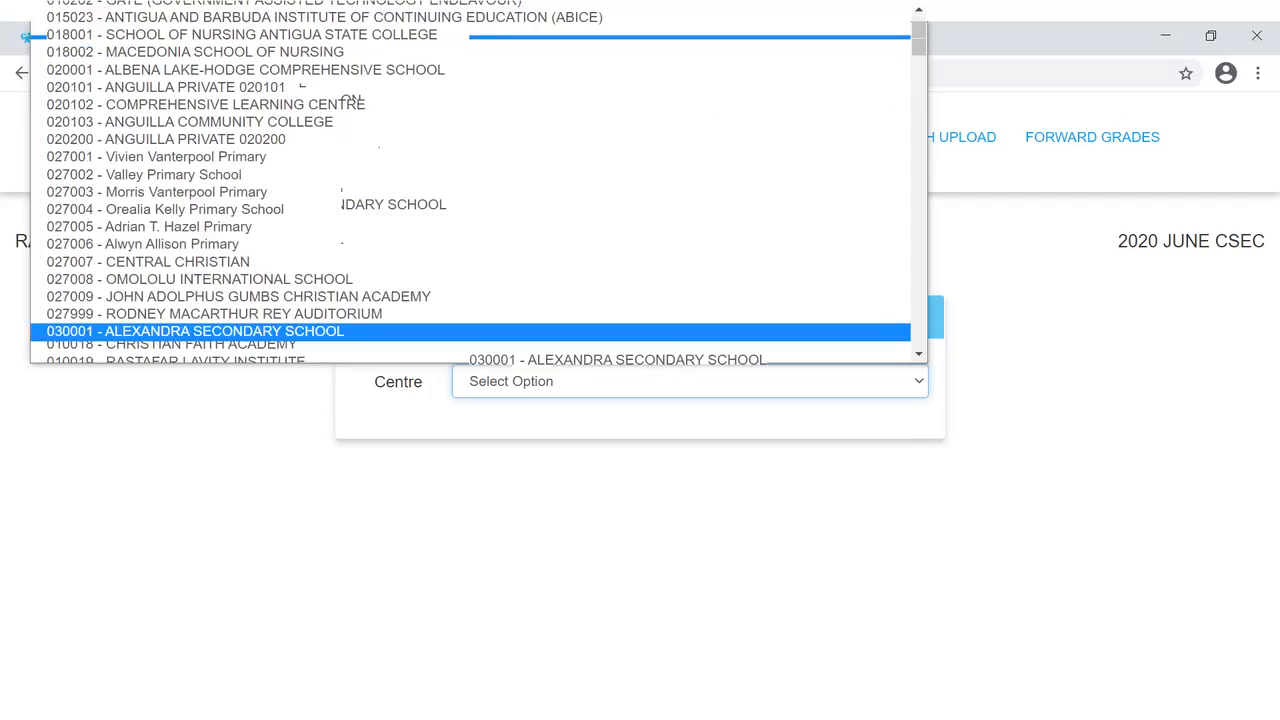
{"action": "key", "text": "Down"}
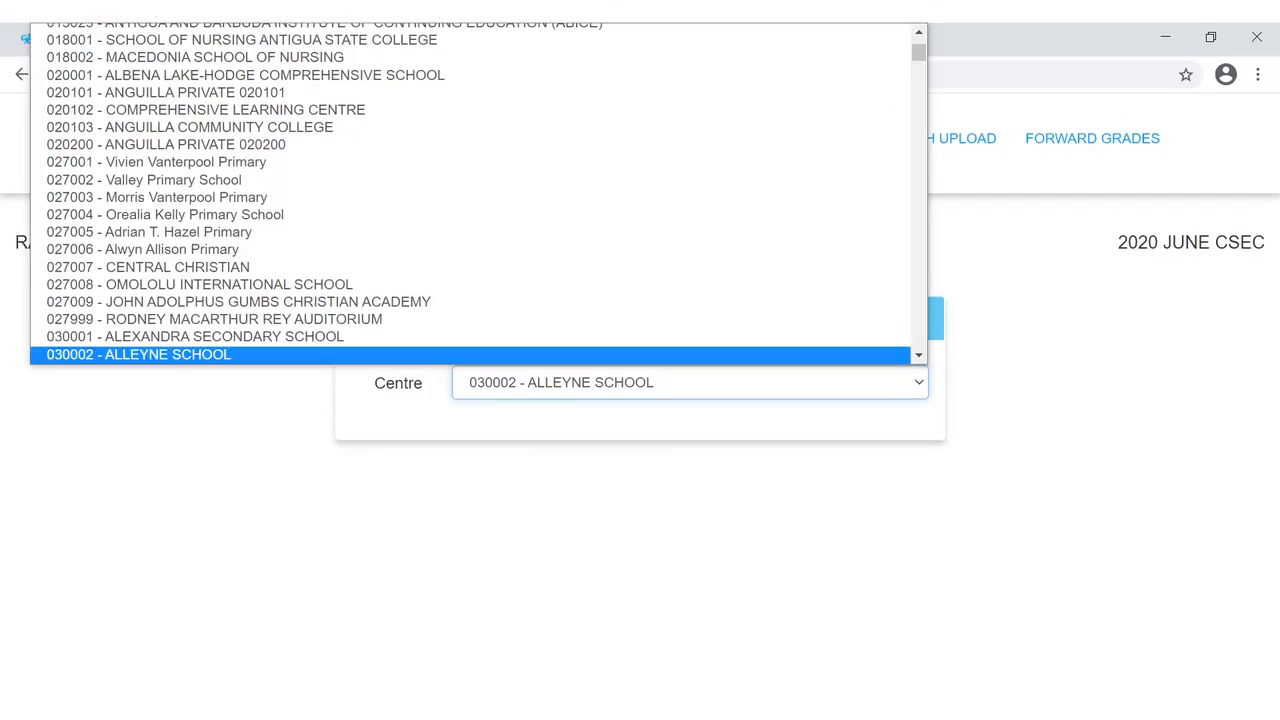
{"action": "key", "text": "Return"}
Choose the teacher whose surname starts with "brow" and set the subject to CARIBBEAN HISTORY GENERAL
{"action": "key", "text": "alt+Down"}
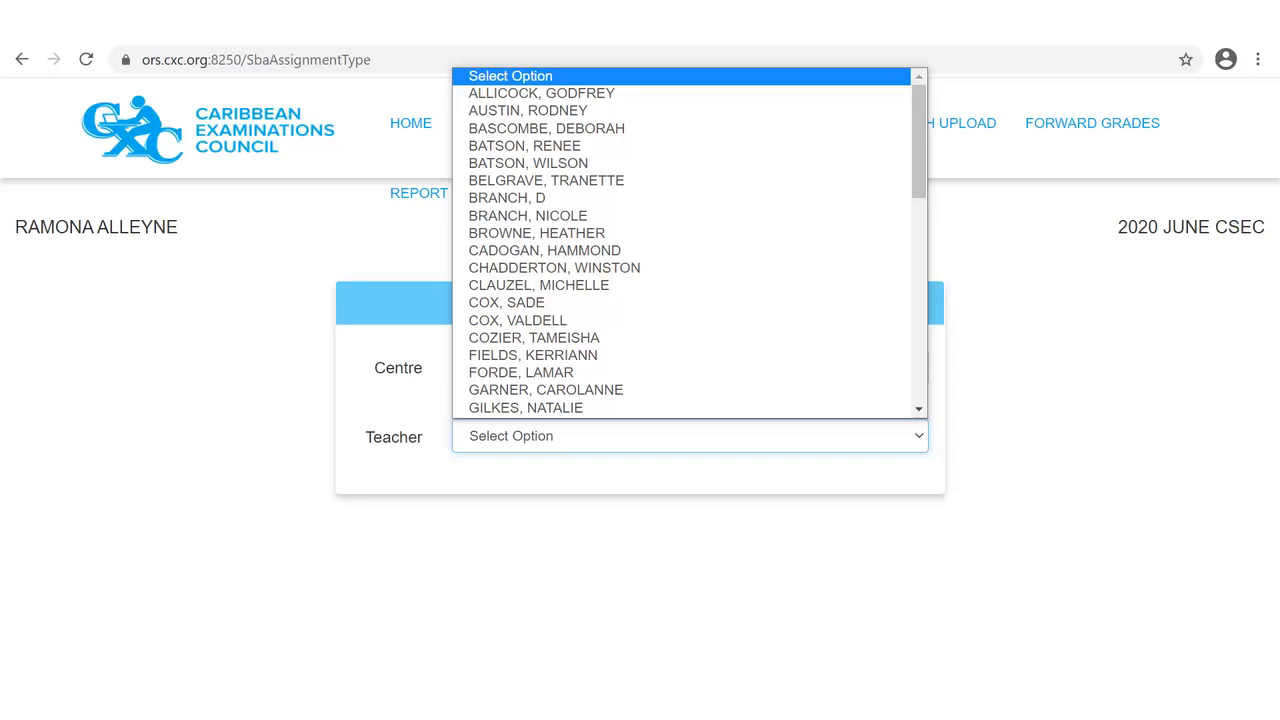
{"action": "type", "text": "brow"}
{"action": "key", "text": "Return"}
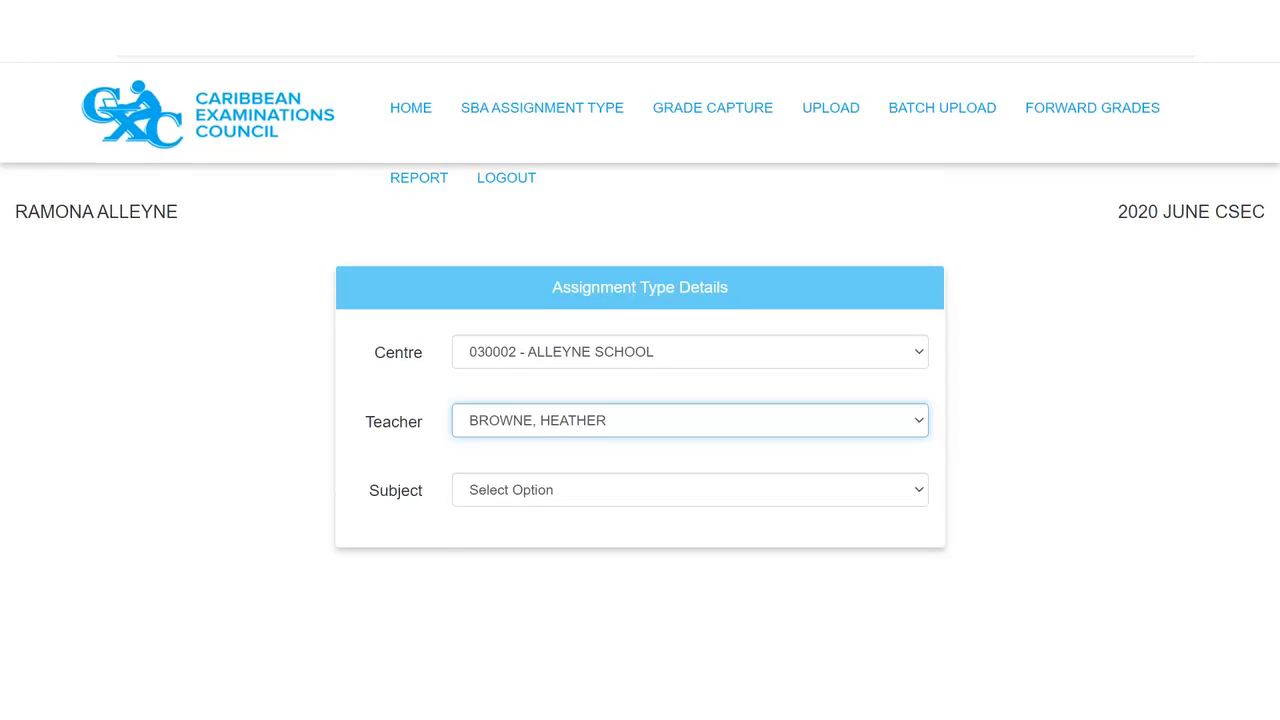
{"action": "key", "text": "Tab"}
{"action": "key", "text": "alt+Down"}
{"action": "key", "text": "Down"}
{"action": "key", "text": "Return"}
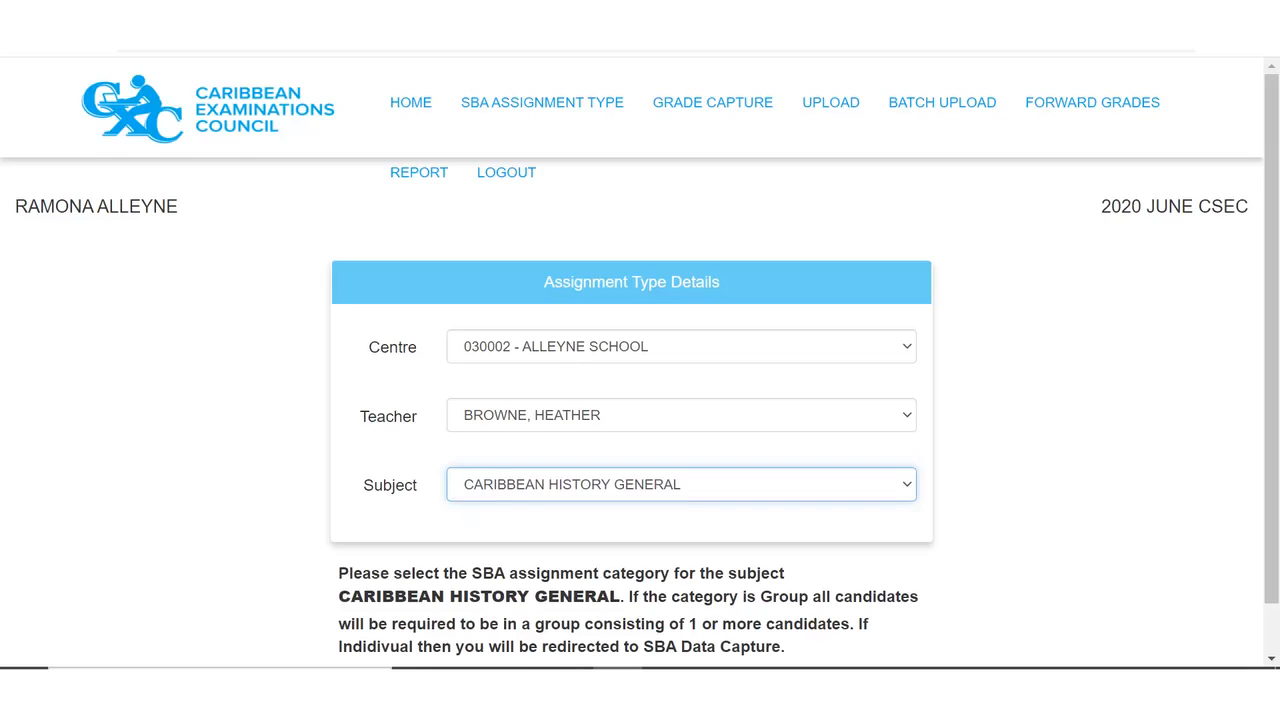
Assign the first, third and fourth candidates in the candidate list to group 1 and save the group
{"action": "scroll", "coordinate": [938, 523], "scroll_direction": "down", "scroll_amount": 1}
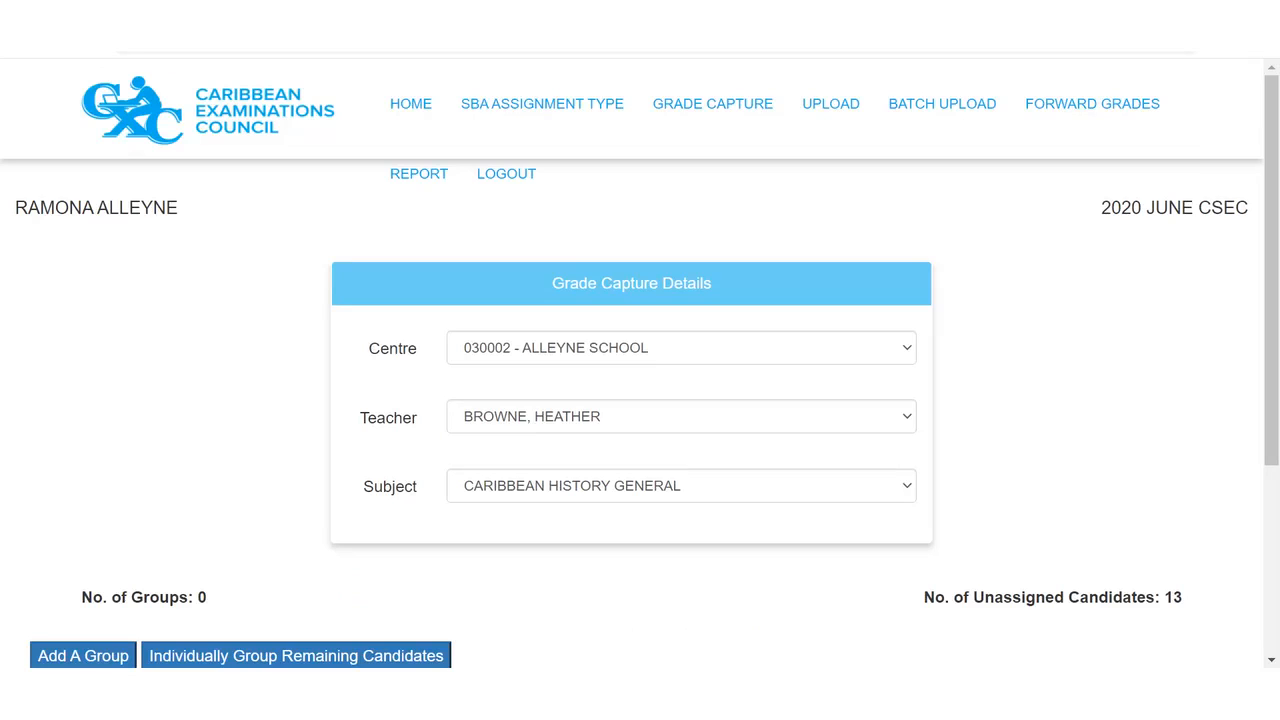
{"action": "scroll", "coordinate": [922, 530], "scroll_direction": "down", "scroll_amount": 3}
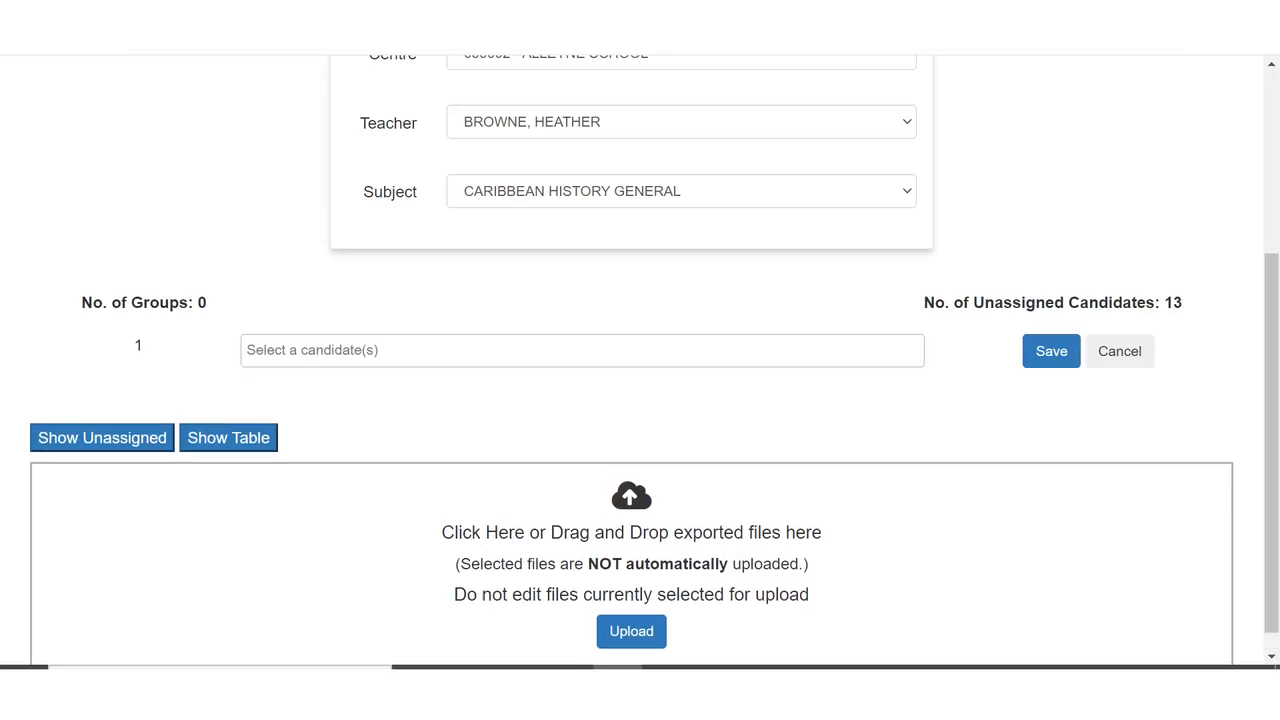
{"action": "left_click", "coordinate": [582, 350]}
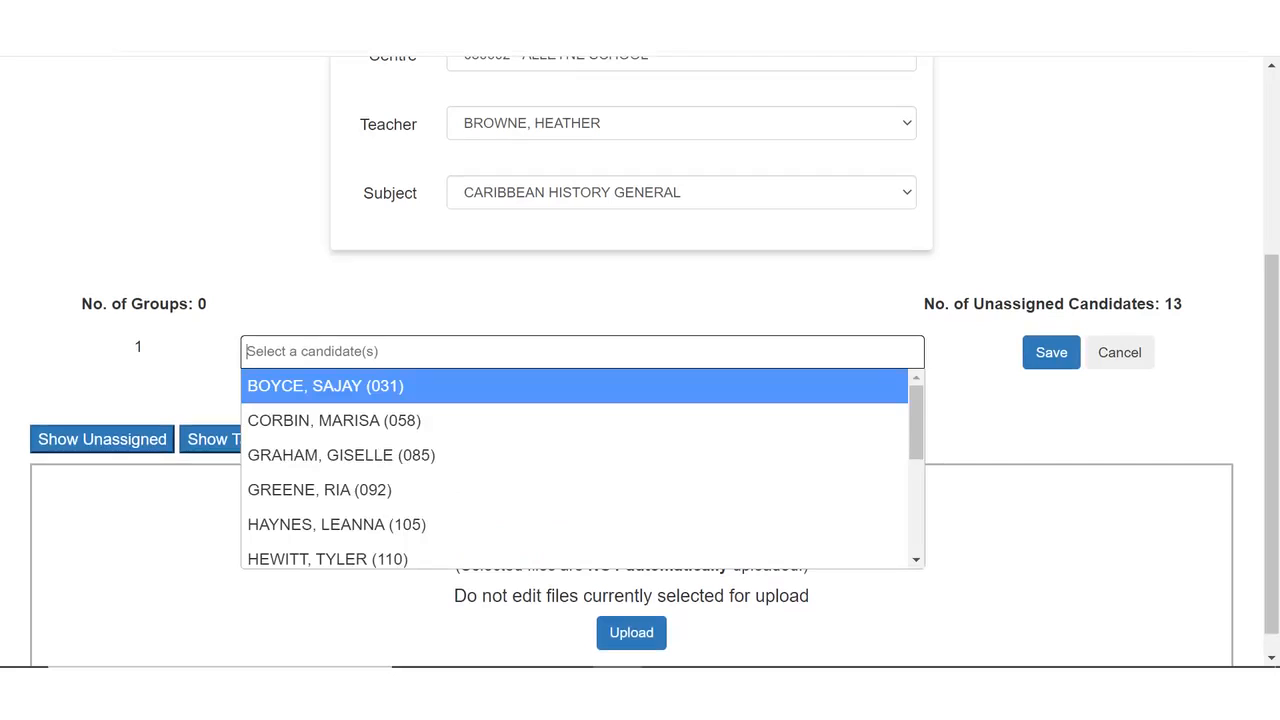
{"action": "key", "text": "Return"}
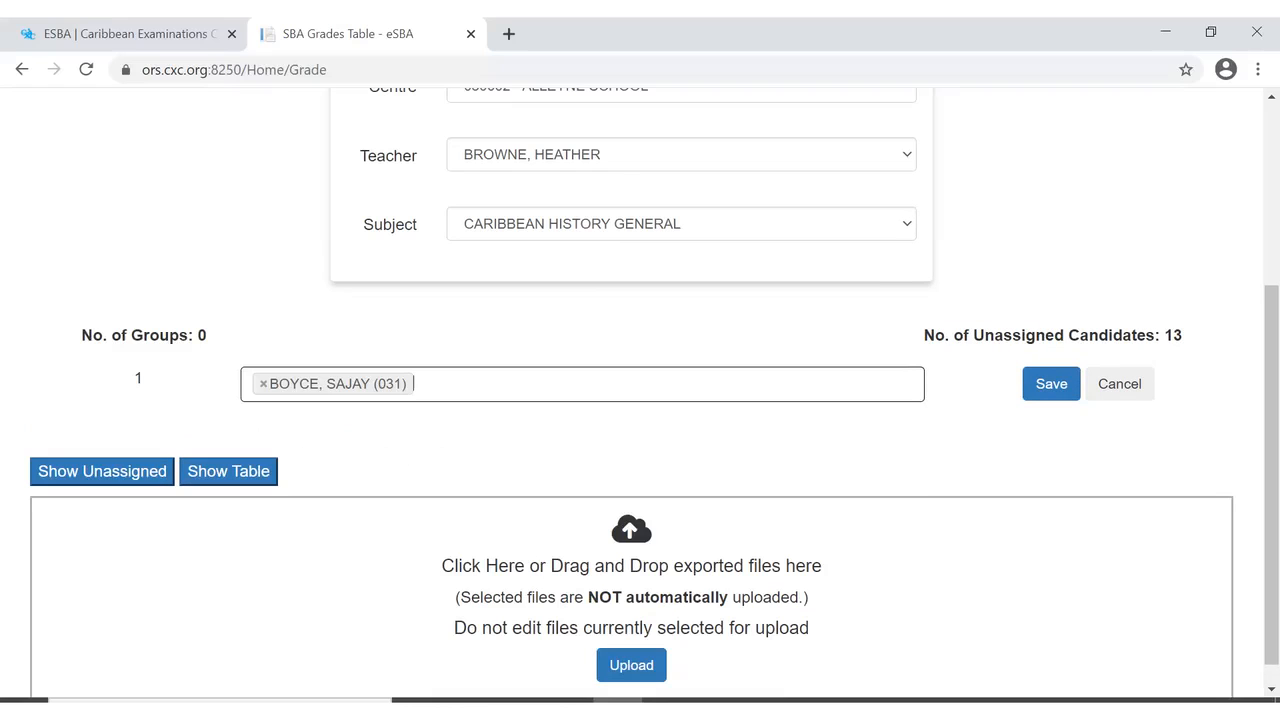
{"action": "left_click", "coordinate": [582, 384]}
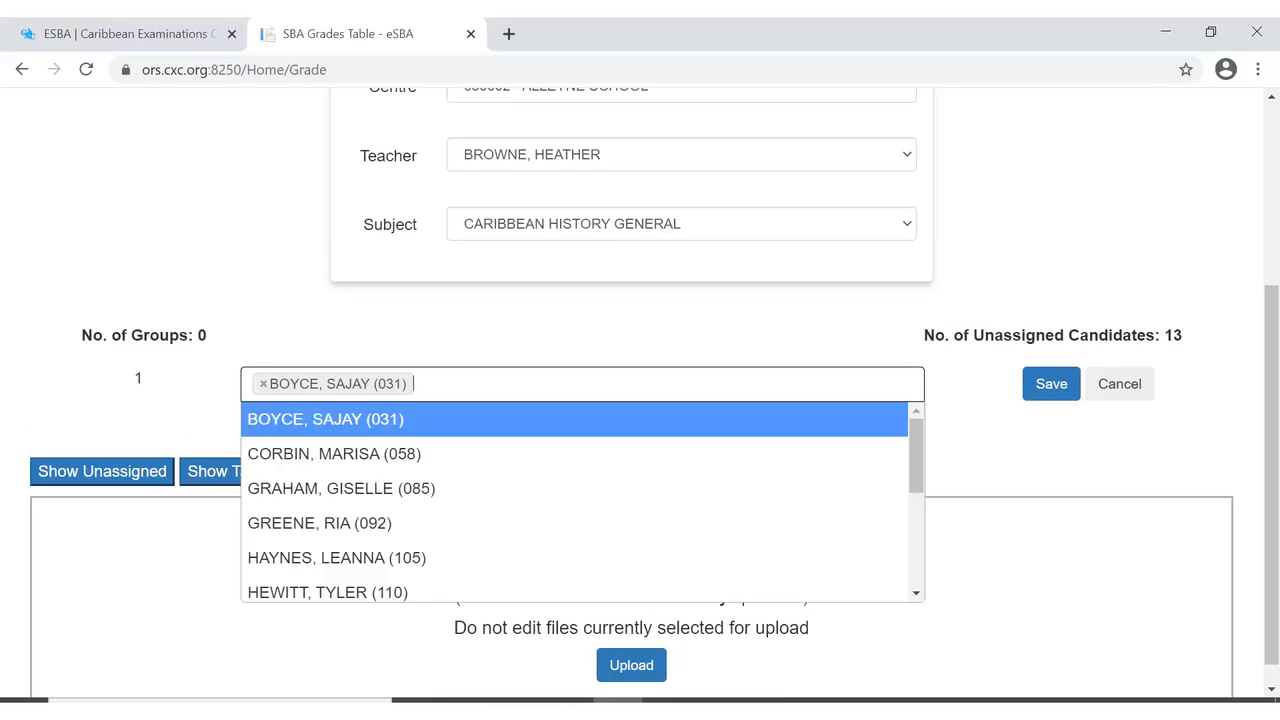
{"action": "left_click", "coordinate": [341, 488]}
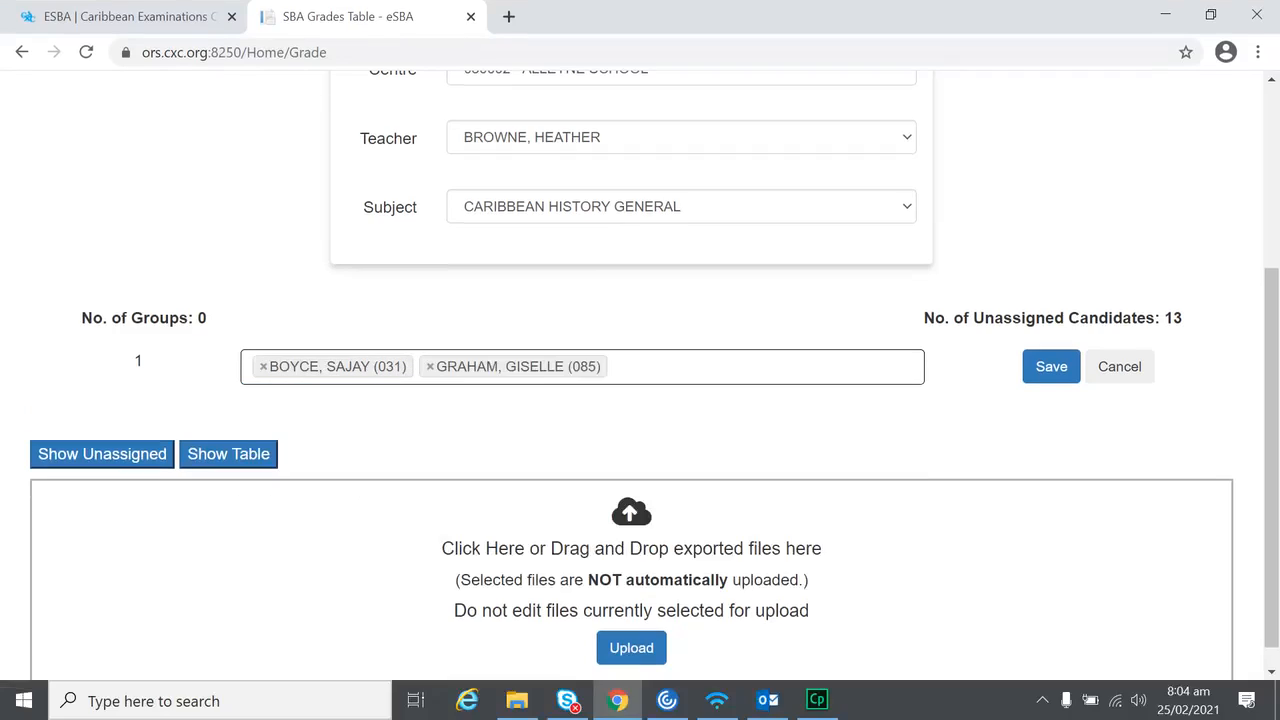
{"action": "left_click", "coordinate": [640, 384]}
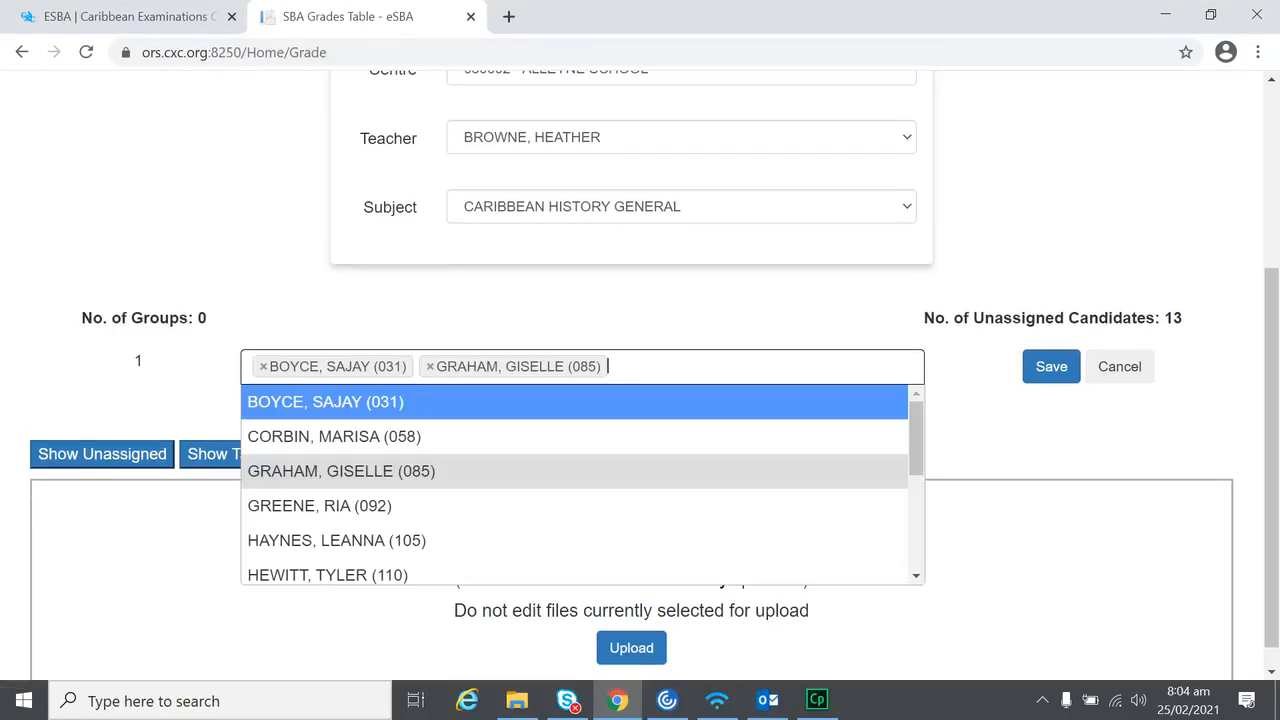
{"action": "left_click", "coordinate": [320, 506]}
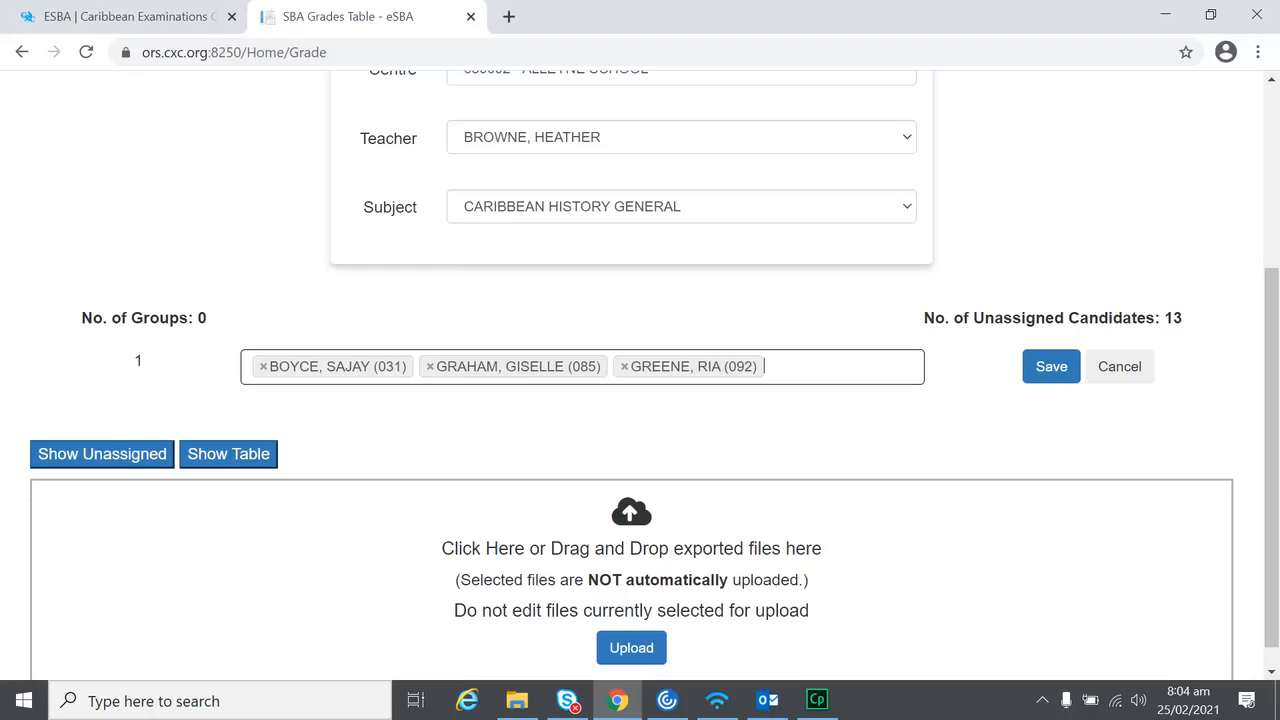
{"action": "left_click", "coordinate": [1051, 367]}
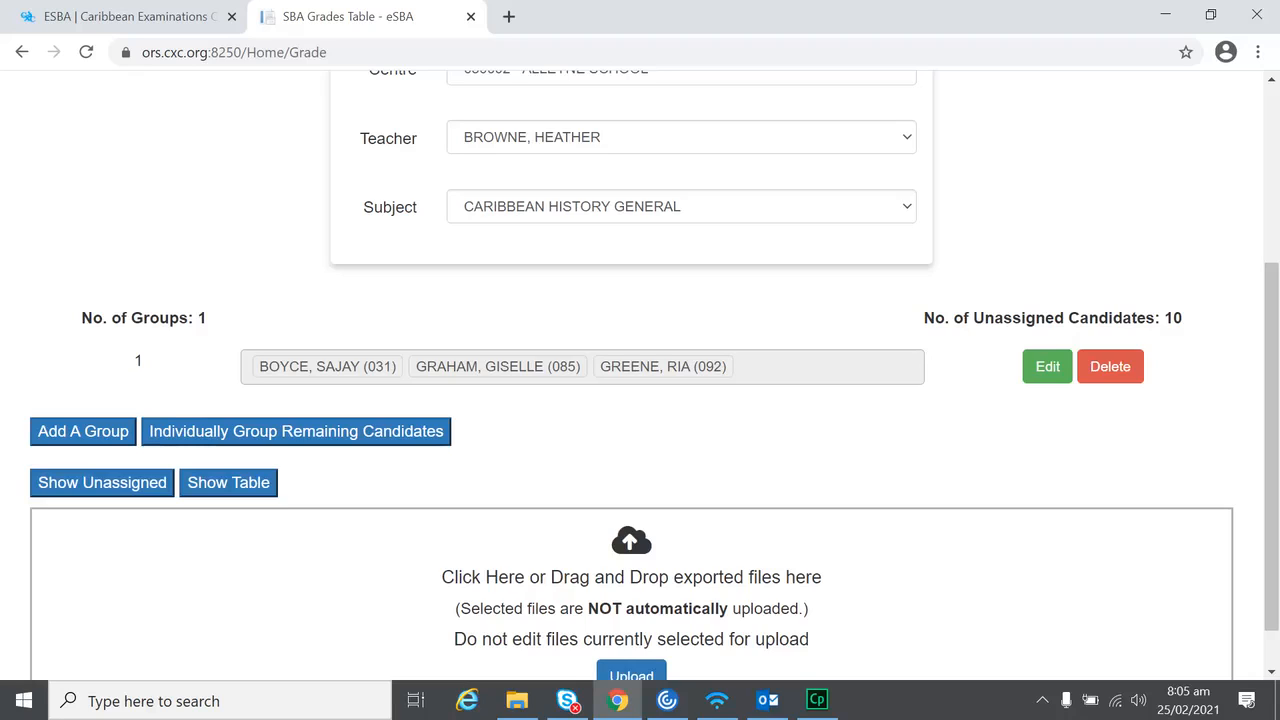
Add group 2 with the second, third and fifth candidates in the remaining candidate list and save it
{"action": "left_click", "coordinate": [83, 431]}
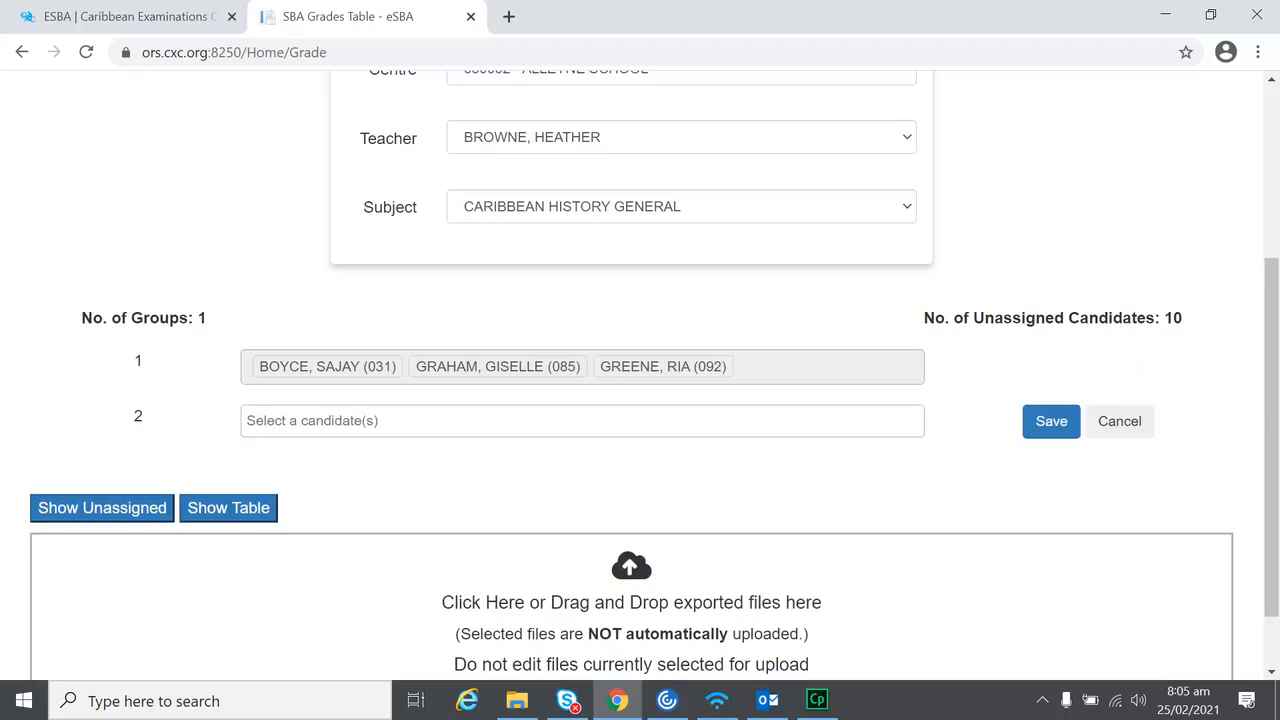
{"action": "left_click", "coordinate": [582, 421]}
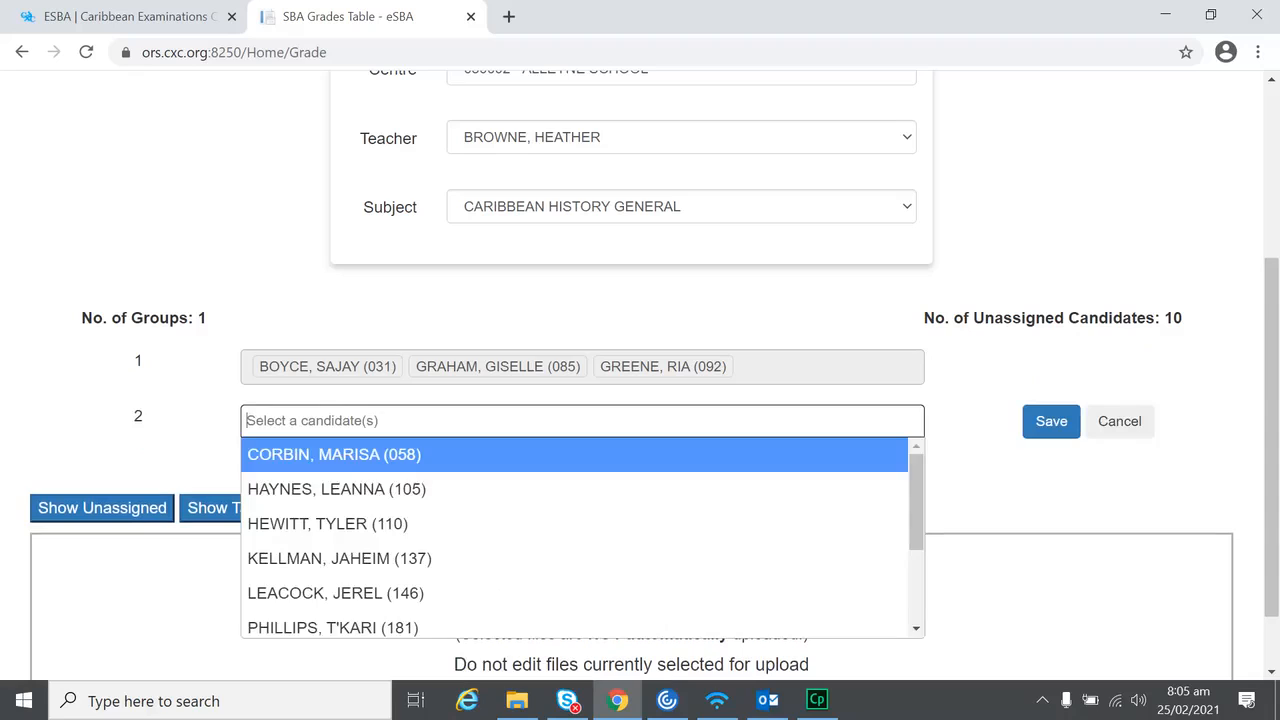
{"action": "left_click", "coordinate": [337, 489]}
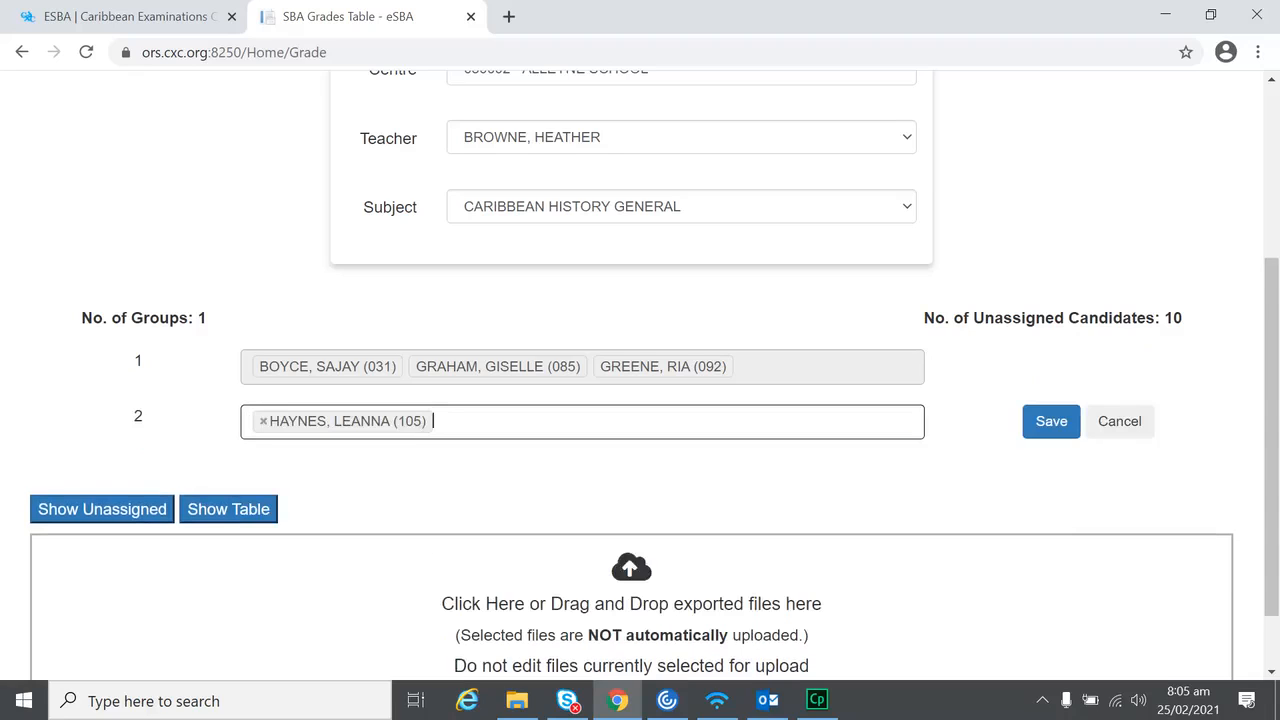
{"action": "left_click", "coordinate": [582, 421]}
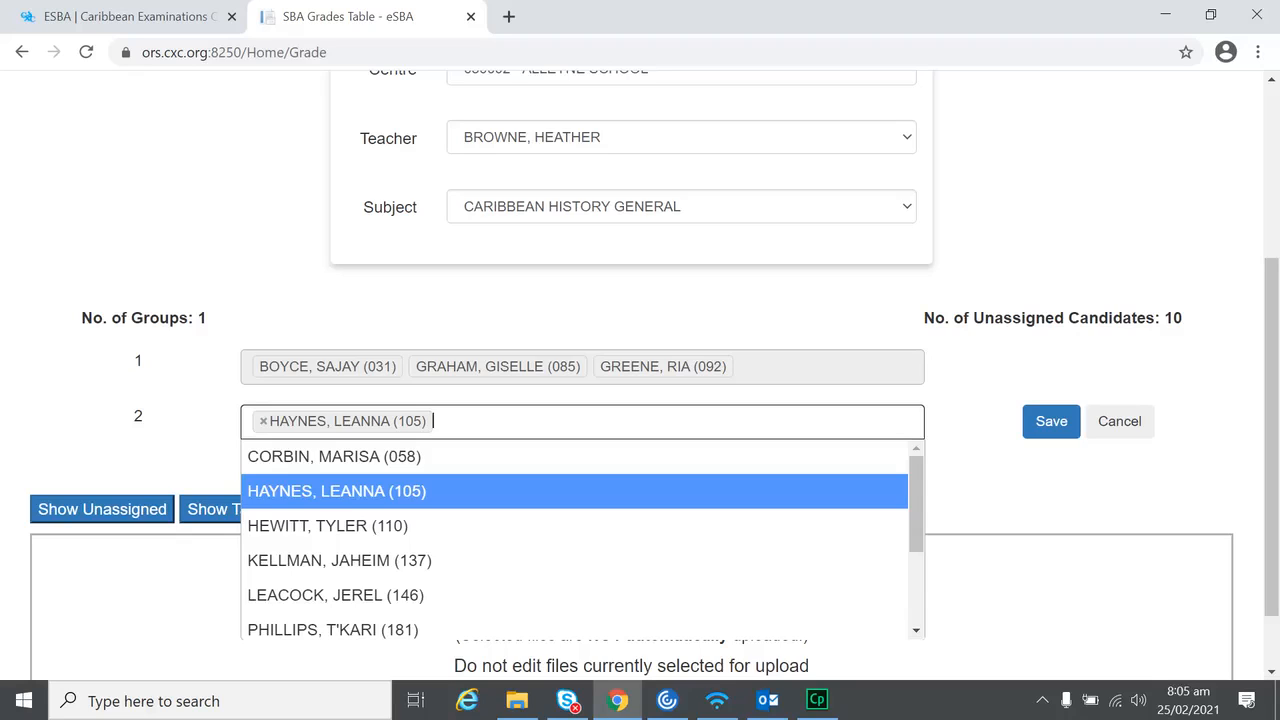
{"action": "left_click", "coordinate": [328, 526]}
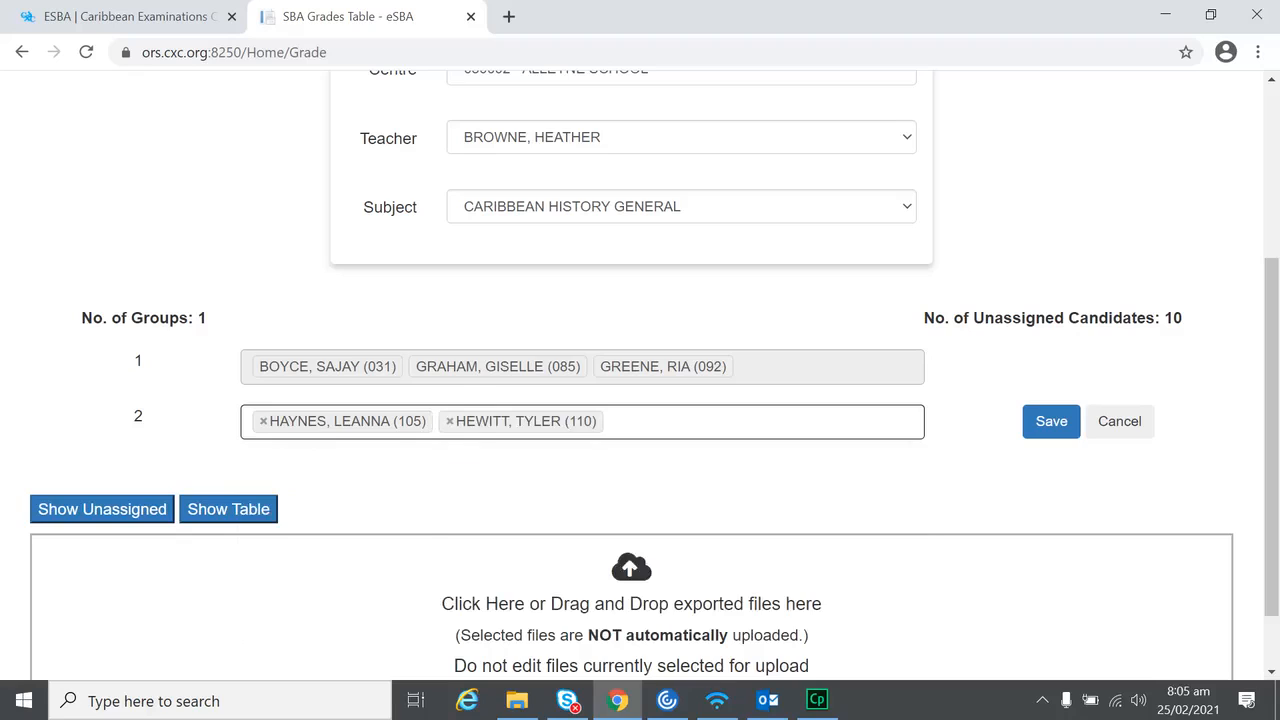
{"action": "left_click", "coordinate": [660, 422]}
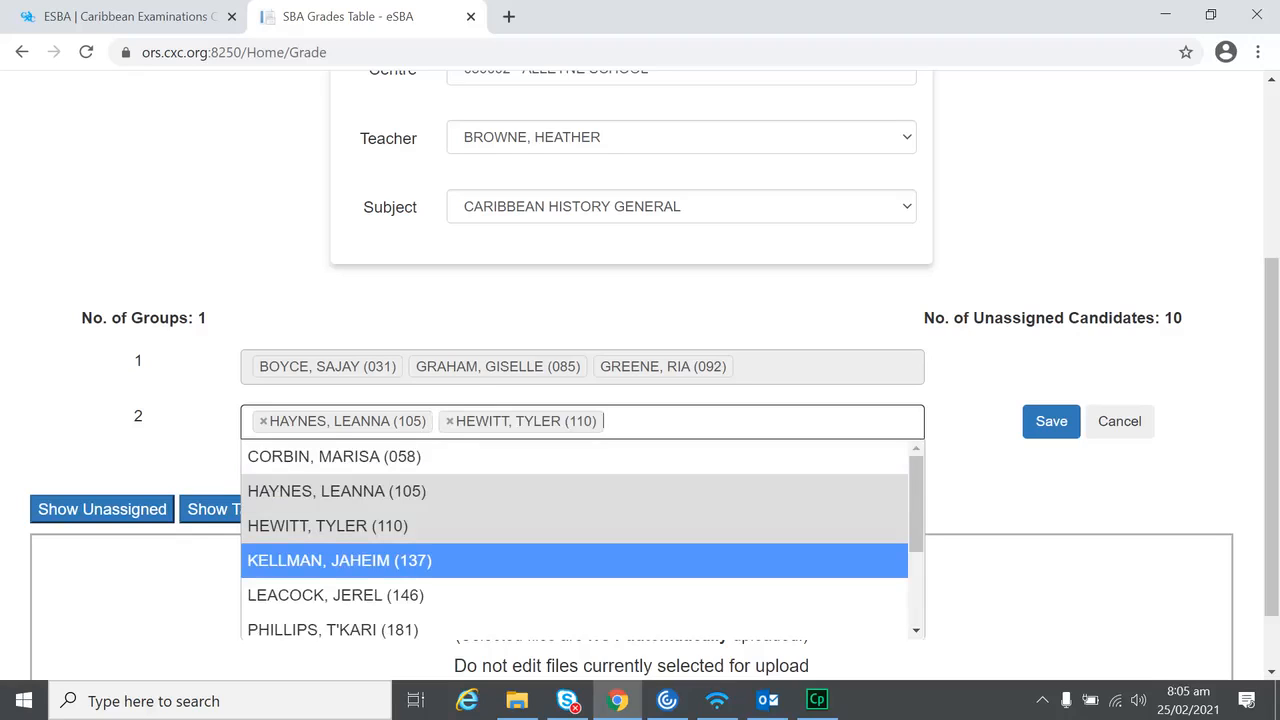
{"action": "key", "text": "Down"}
{"action": "key", "text": "Return"}
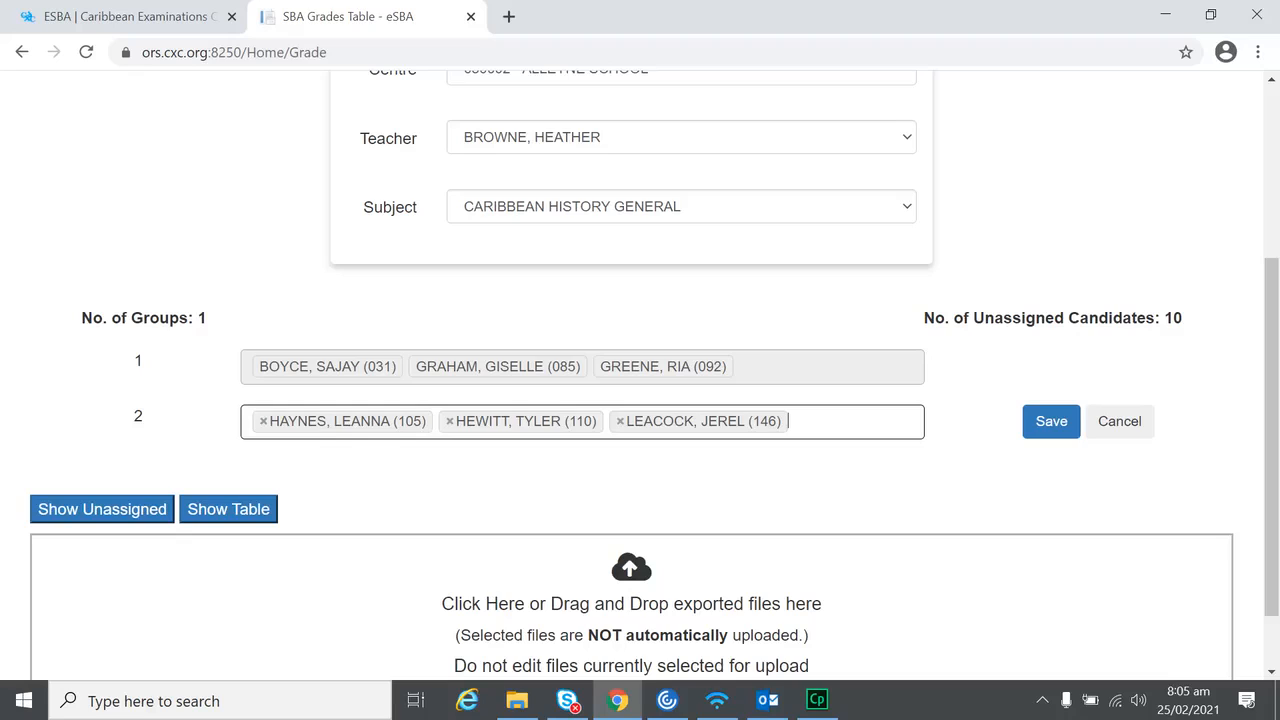
{"action": "left_click", "coordinate": [1051, 422]}
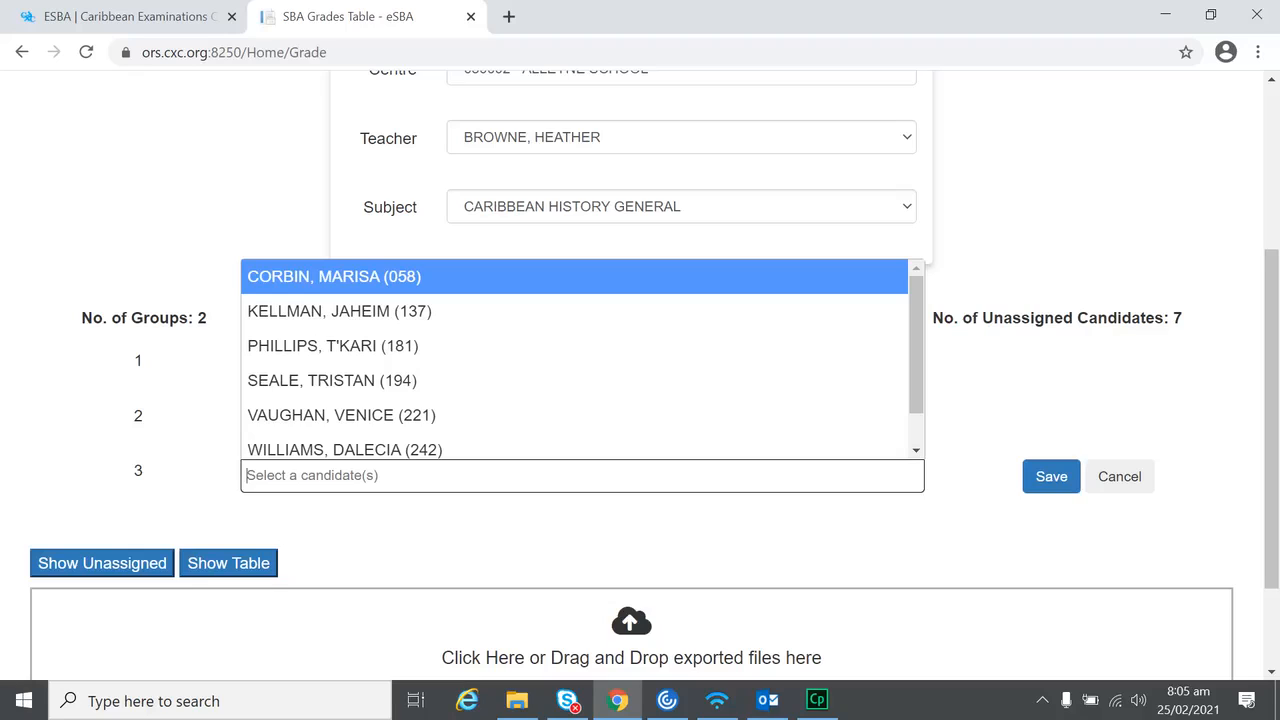
Assign the third and fourth remaining candidates in the list to group 3 and save the group
{"action": "left_click", "coordinate": [333, 346]}
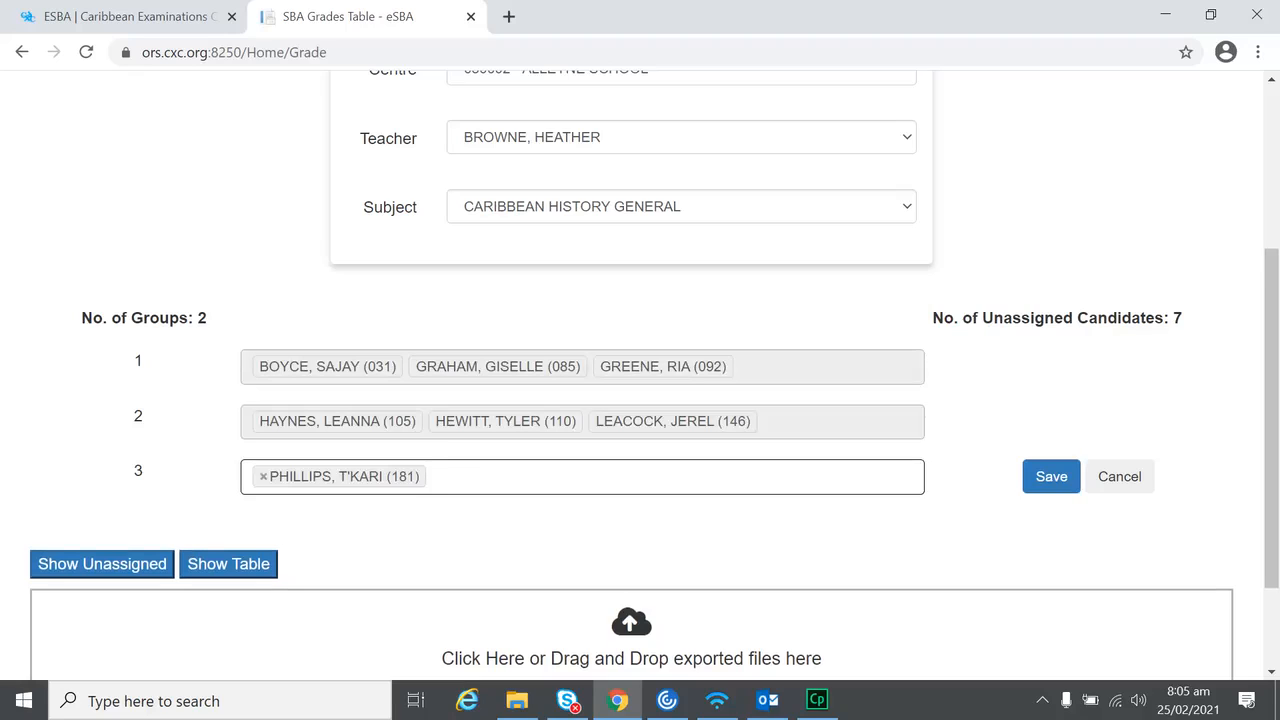
{"action": "left_click", "coordinate": [470, 477]}
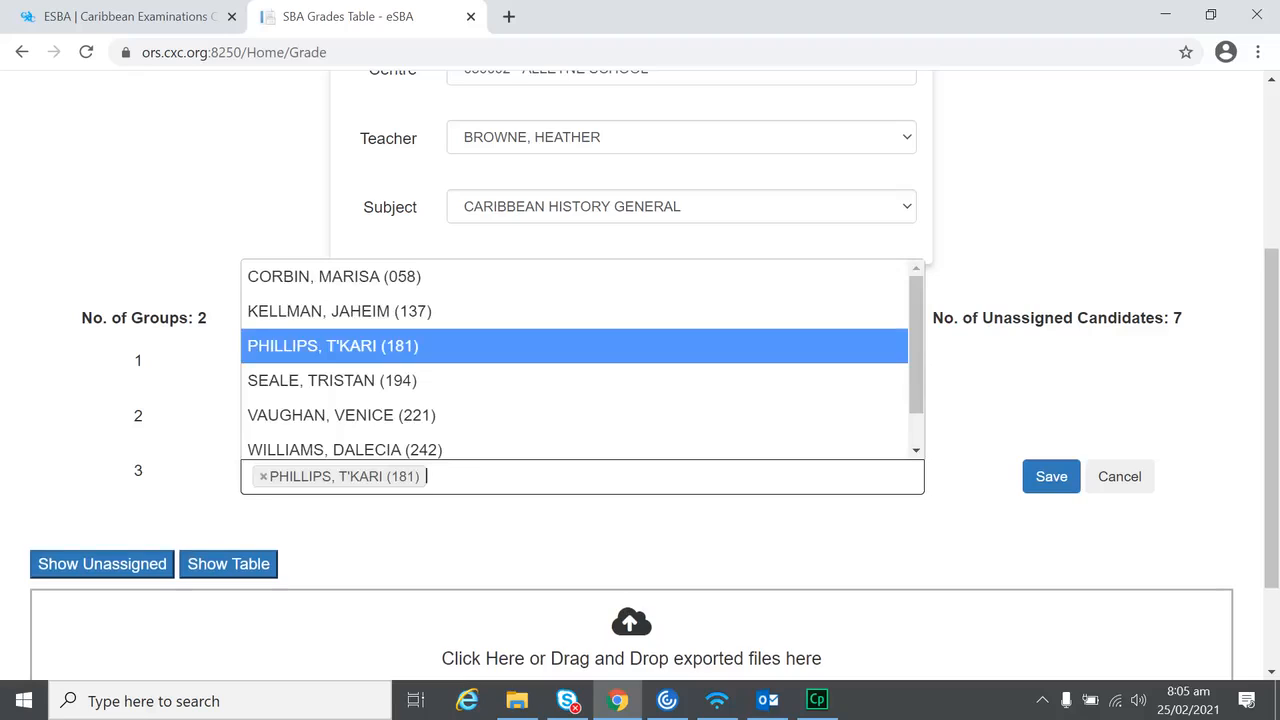
{"action": "left_click", "coordinate": [332, 381]}
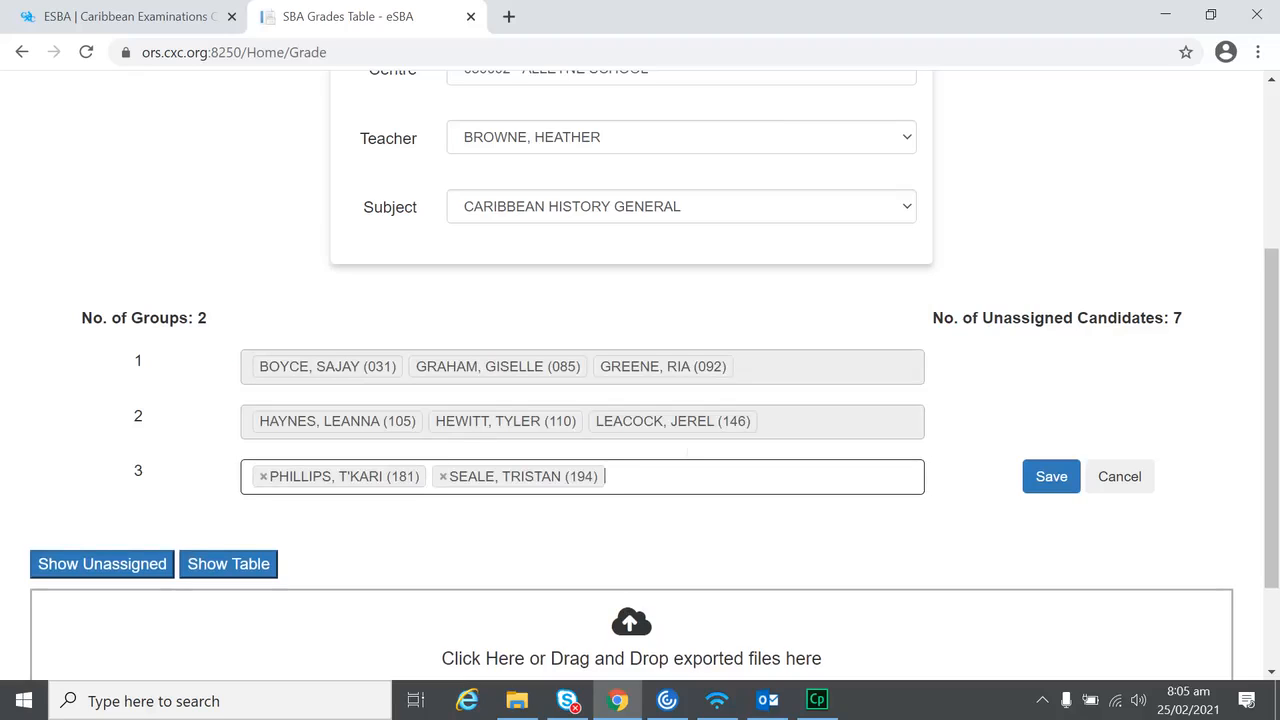
{"action": "left_click", "coordinate": [1051, 477]}
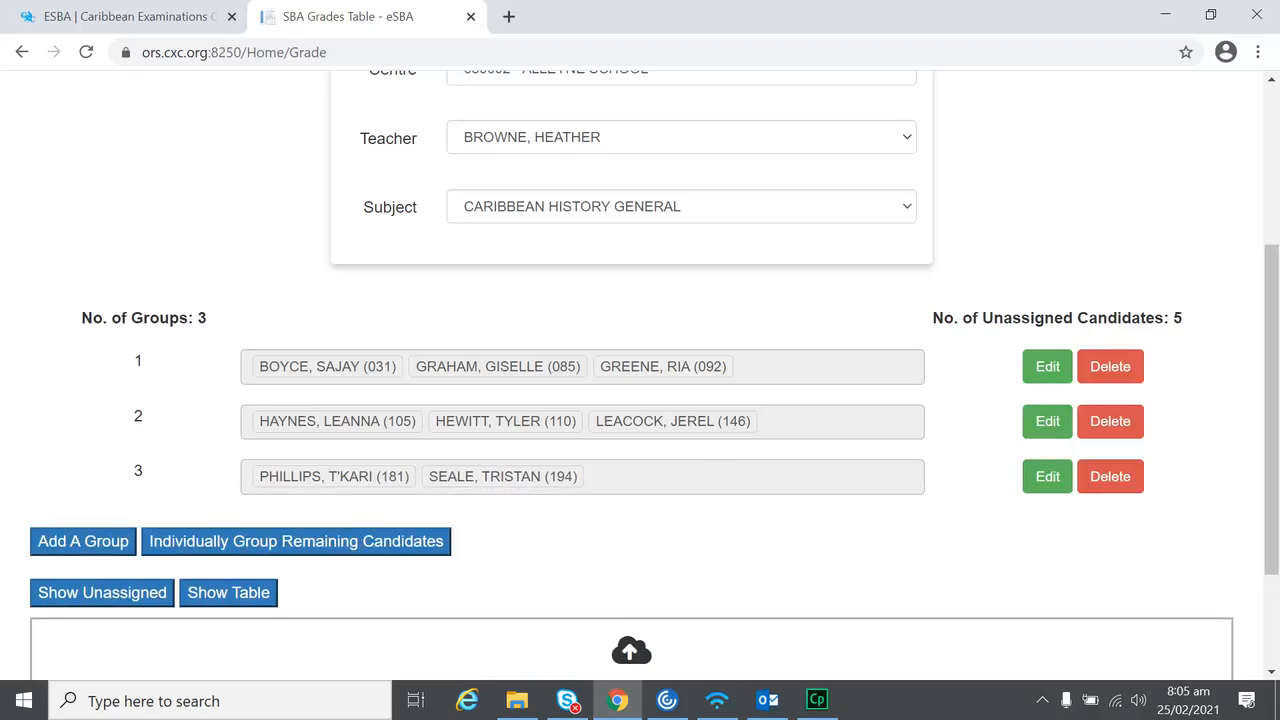
Review the complete list of candidate groups and the grades table beneath it
{"action": "scroll", "coordinate": [843, 480], "scroll_direction": "down", "scroll_amount": 1}
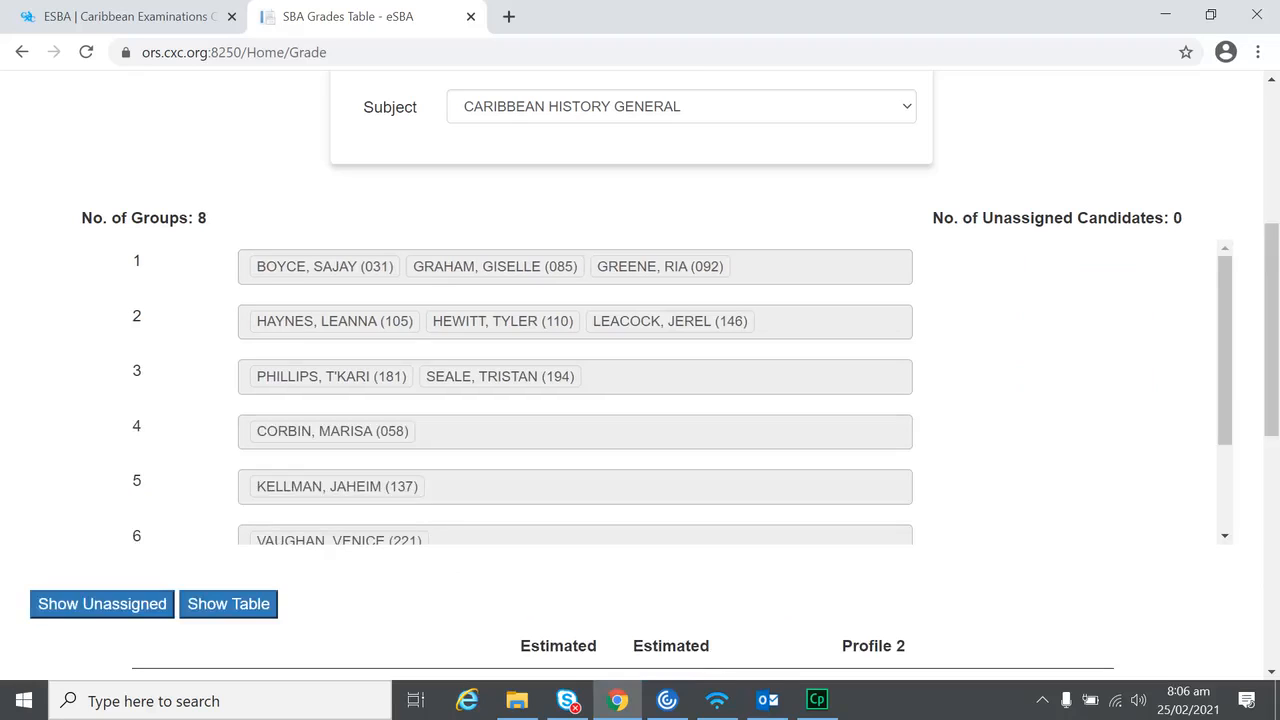
{"action": "scroll", "coordinate": [180, 351], "scroll_direction": "down", "scroll_amount": 1}
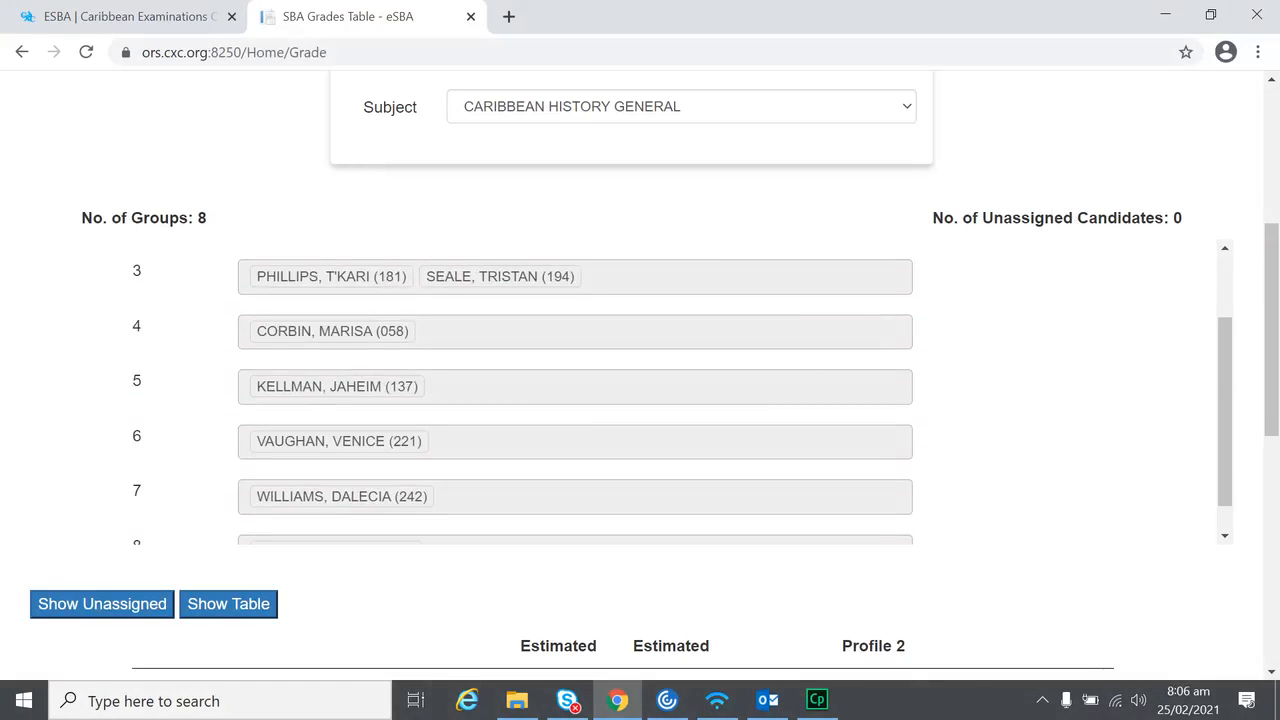
{"action": "scroll", "coordinate": [466, 489], "scroll_direction": "down", "scroll_amount": 1}
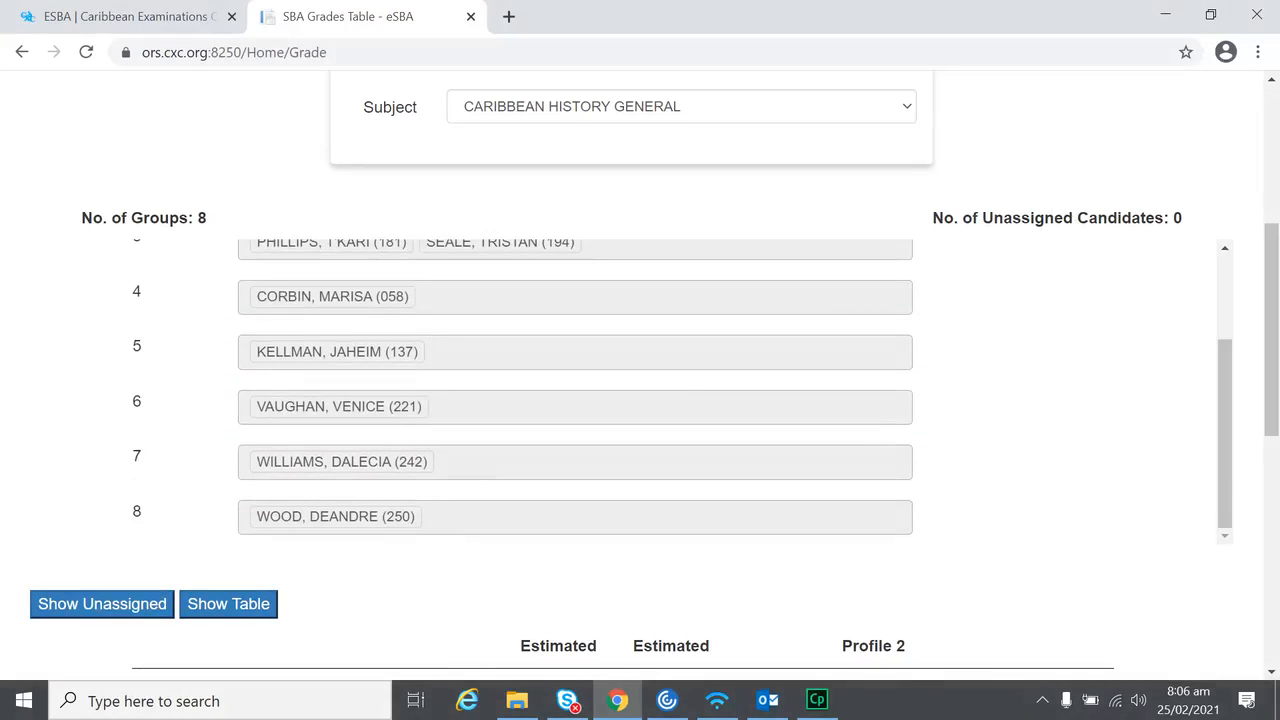
{"action": "scroll", "coordinate": [1070, 454], "scroll_direction": "down", "scroll_amount": 1}
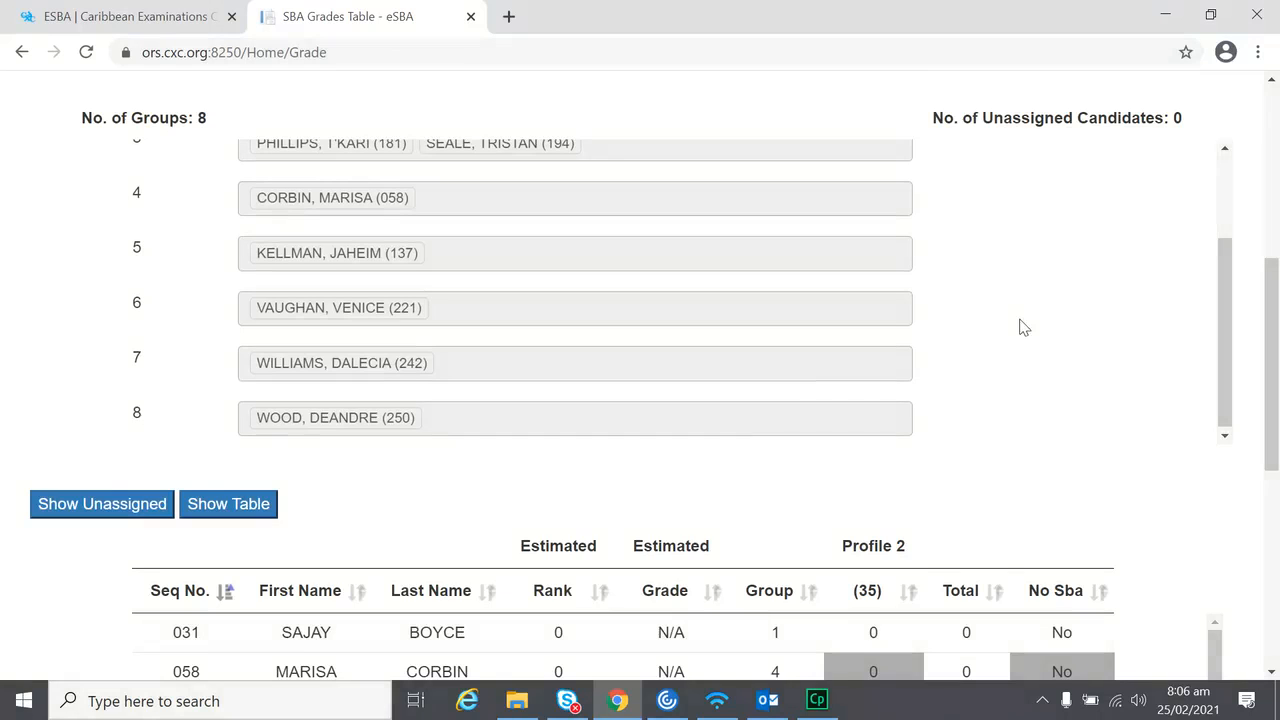
{"action": "scroll", "coordinate": [1020, 326], "scroll_direction": "up", "scroll_amount": 1}
{"action": "scroll", "coordinate": [1003, 369], "scroll_direction": "down", "scroll_amount": 1}
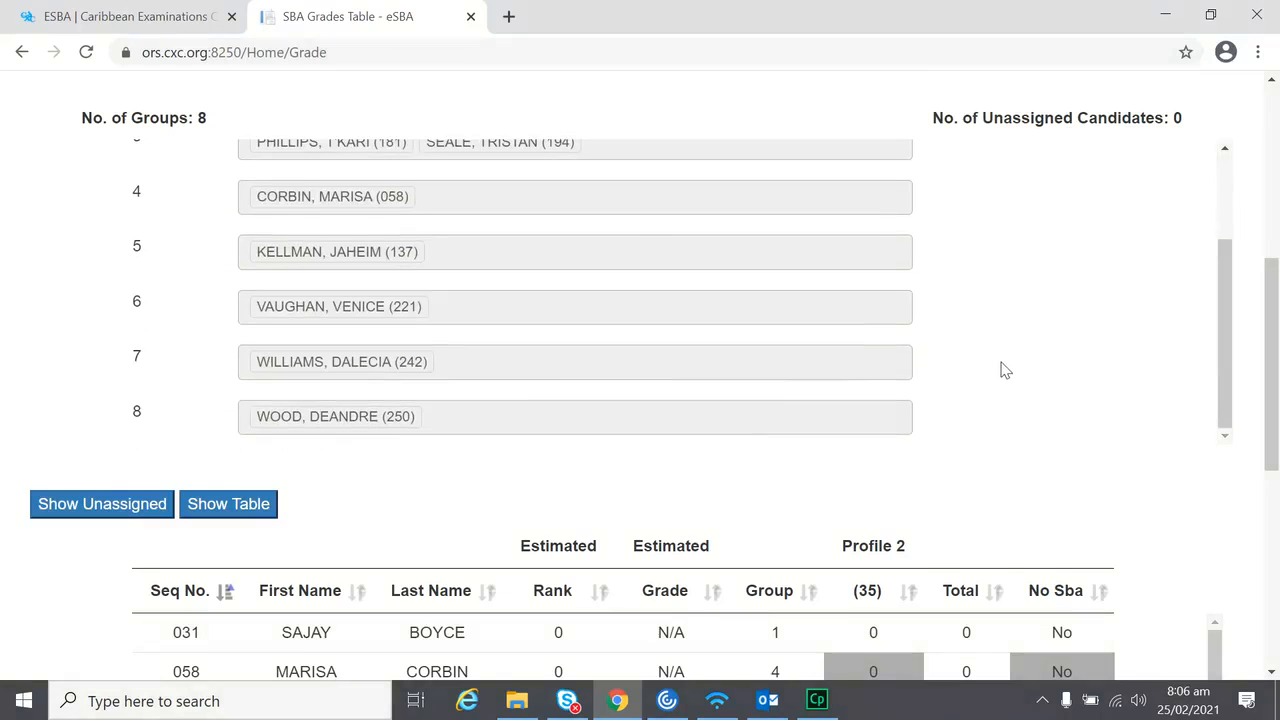
{"action": "scroll", "coordinate": [428, 439], "scroll_direction": "down", "scroll_amount": 1}
{"action": "scroll", "coordinate": [428, 440], "scroll_direction": "down", "scroll_amount": 4}
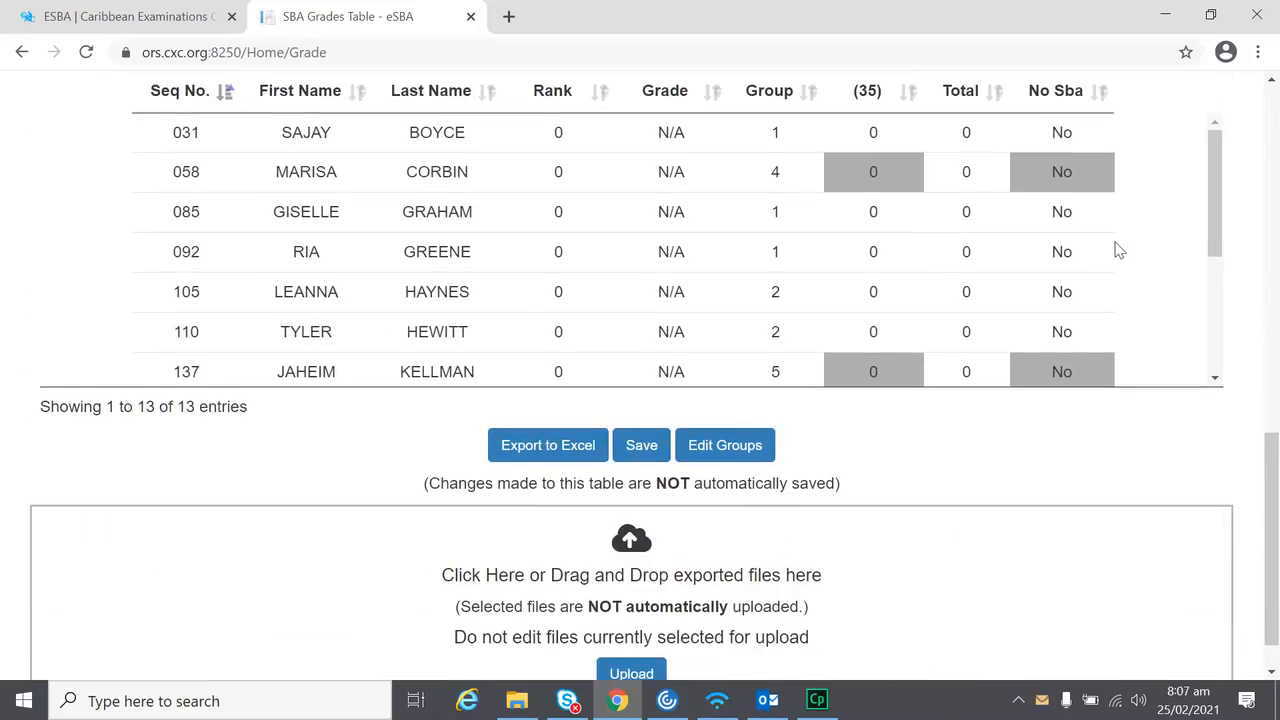
Sort the grades table by group and set the three group 1 candidates' estimated ranks to 1, 2 and 3 in listed order
{"action": "scroll", "coordinate": [1275, 428], "scroll_direction": "up", "scroll_amount": 1}
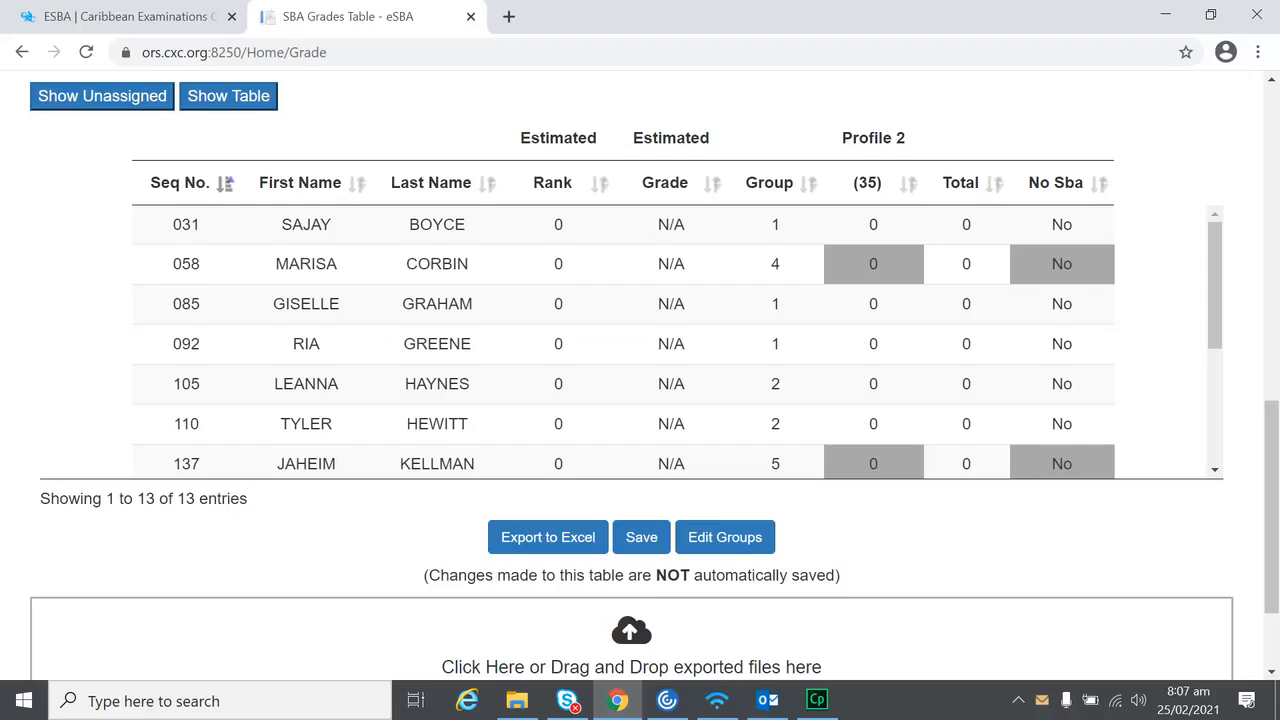
{"action": "left_click", "coordinate": [808, 184]}
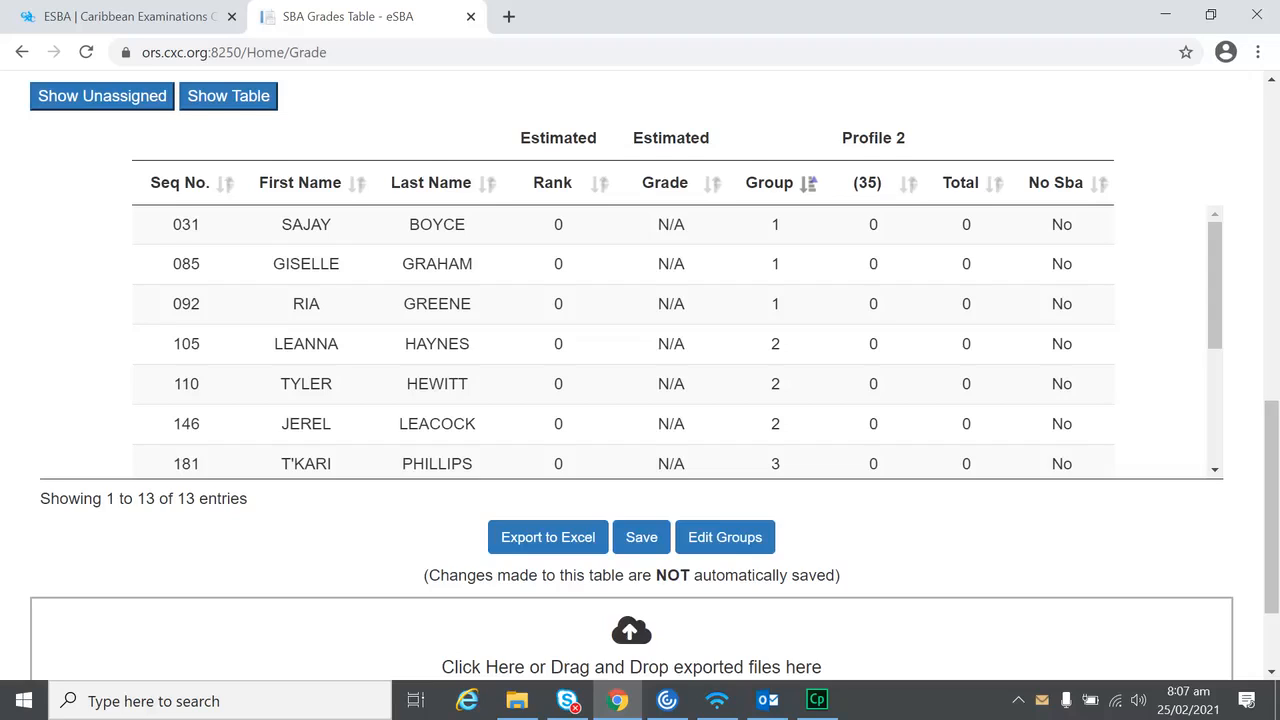
{"action": "left_click", "coordinate": [558, 224]}
{"action": "left_click", "coordinate": [559, 224]}
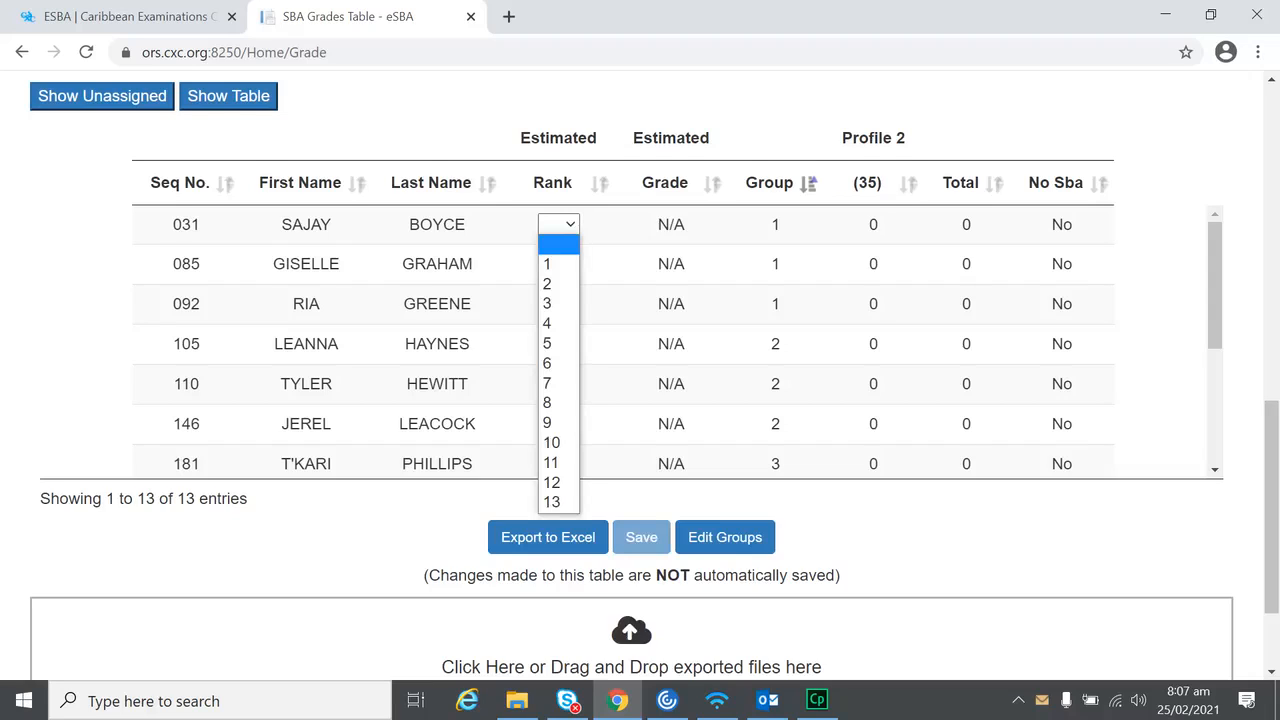
{"action": "left_click", "coordinate": [558, 264]}
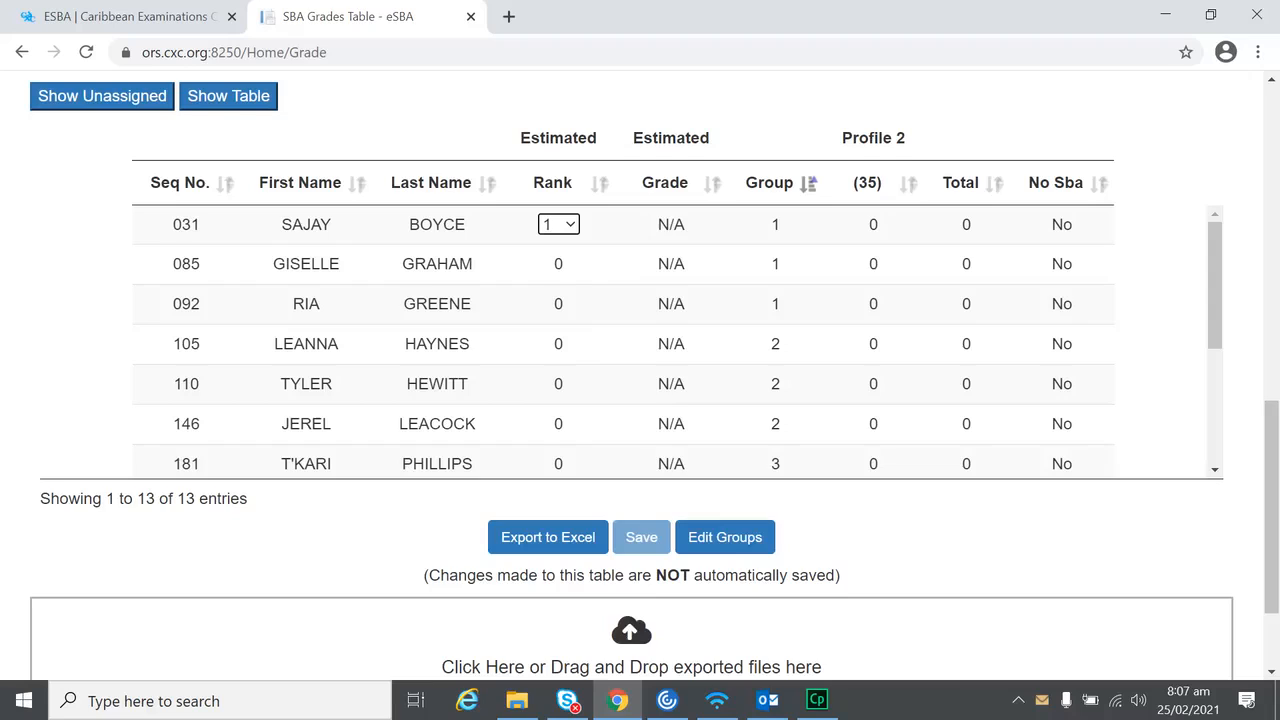
{"action": "left_click", "coordinate": [558, 264]}
{"action": "left_click", "coordinate": [558, 264]}
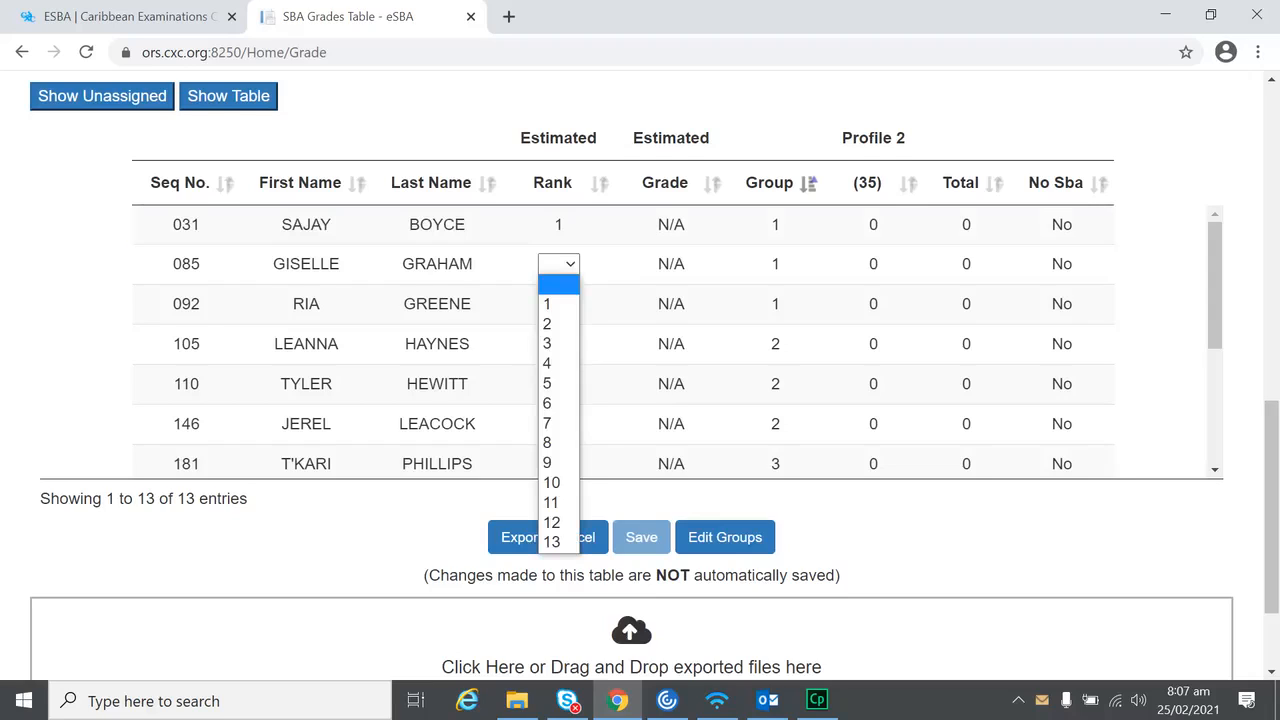
{"action": "left_click", "coordinate": [558, 324]}
{"action": "left_click", "coordinate": [558, 304]}
{"action": "left_click", "coordinate": [558, 304]}
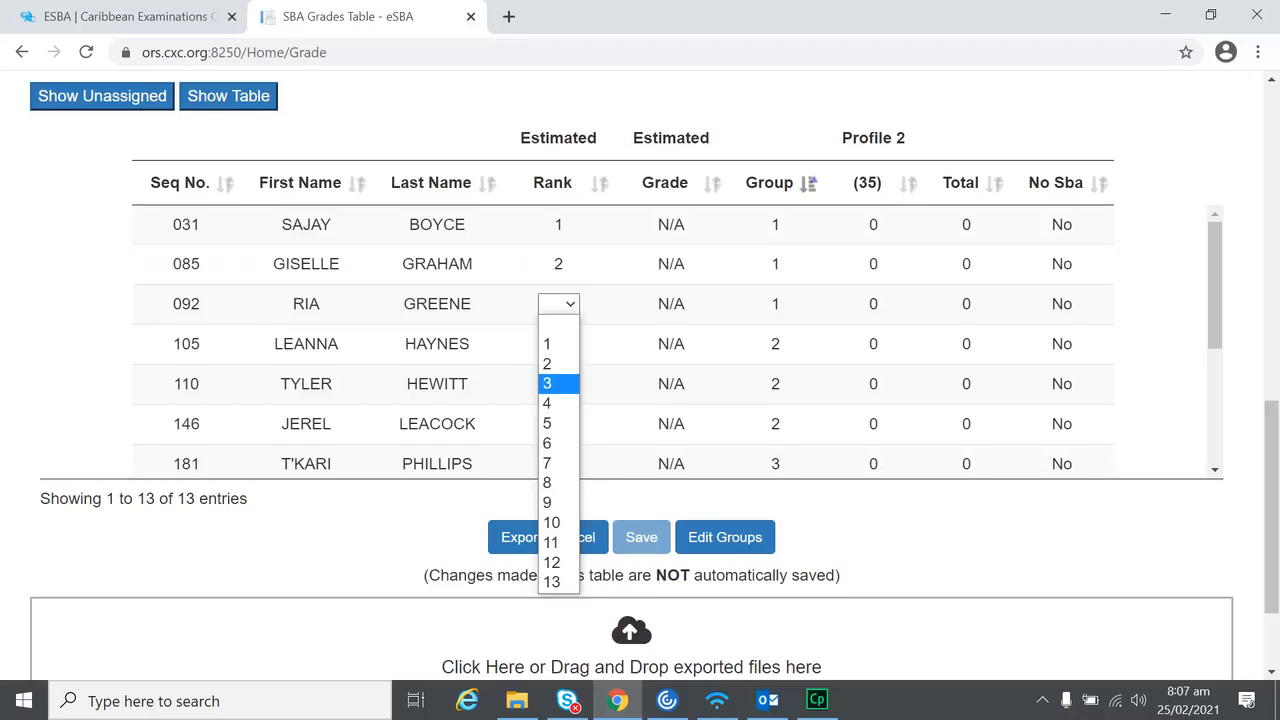
{"action": "left_click", "coordinate": [558, 383]}
Set the estimated ranks of the three group 2 candidates to 4, 5 and 6 in listed order
{"action": "left_click", "coordinate": [558, 344]}
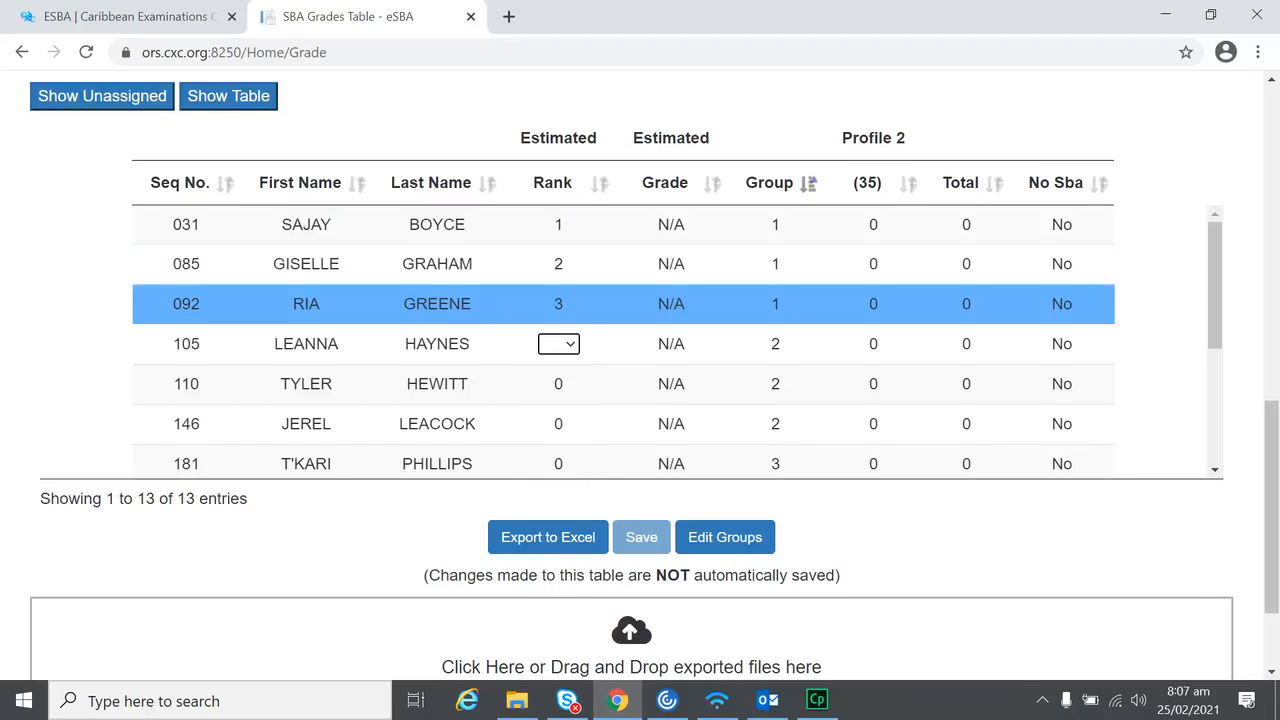
{"action": "left_click", "coordinate": [558, 344]}
{"action": "left_click", "coordinate": [547, 443]}
{"action": "double_click", "coordinate": [558, 384]}
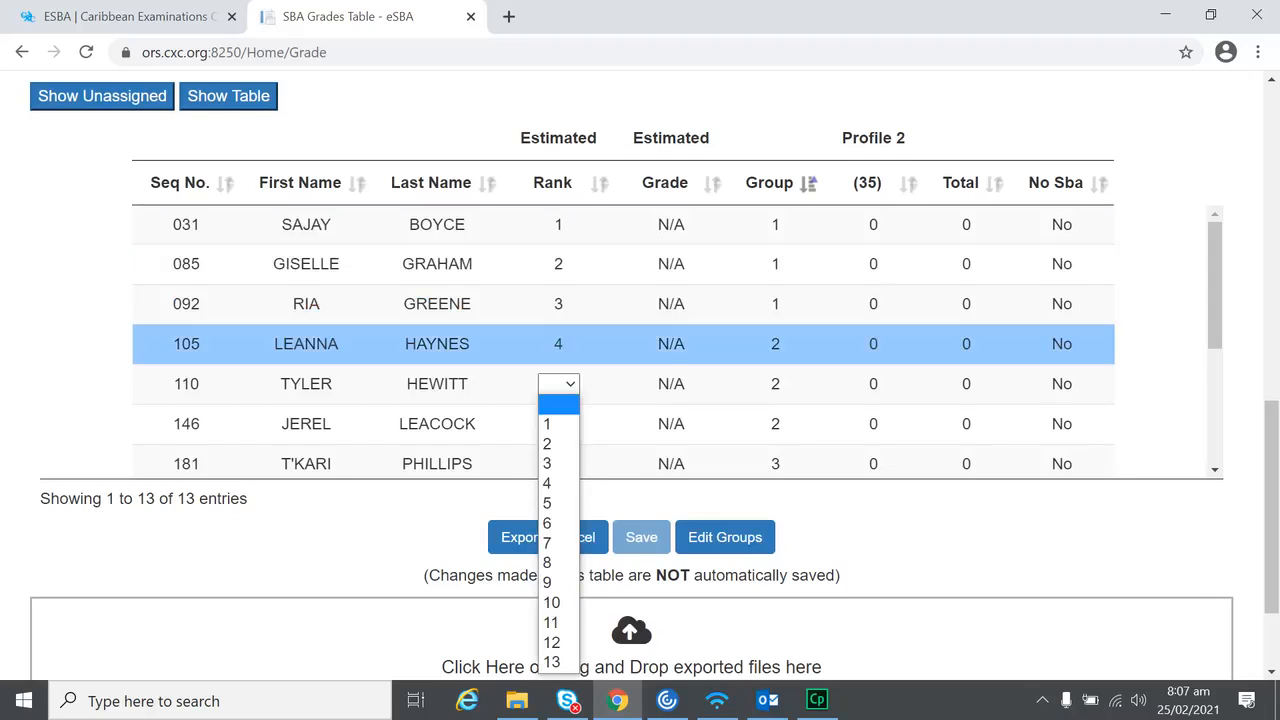
{"action": "left_click", "coordinate": [547, 503]}
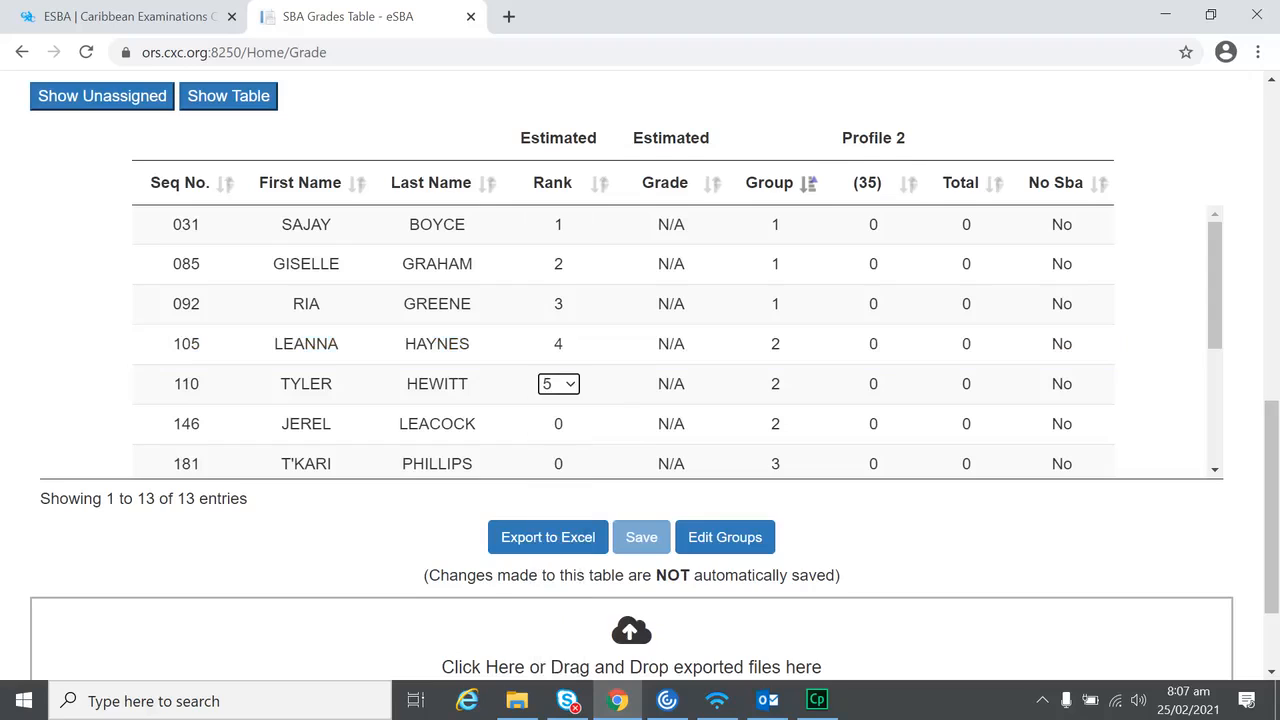
{"action": "double_click", "coordinate": [558, 424]}
{"action": "left_click", "coordinate": [552, 263]}
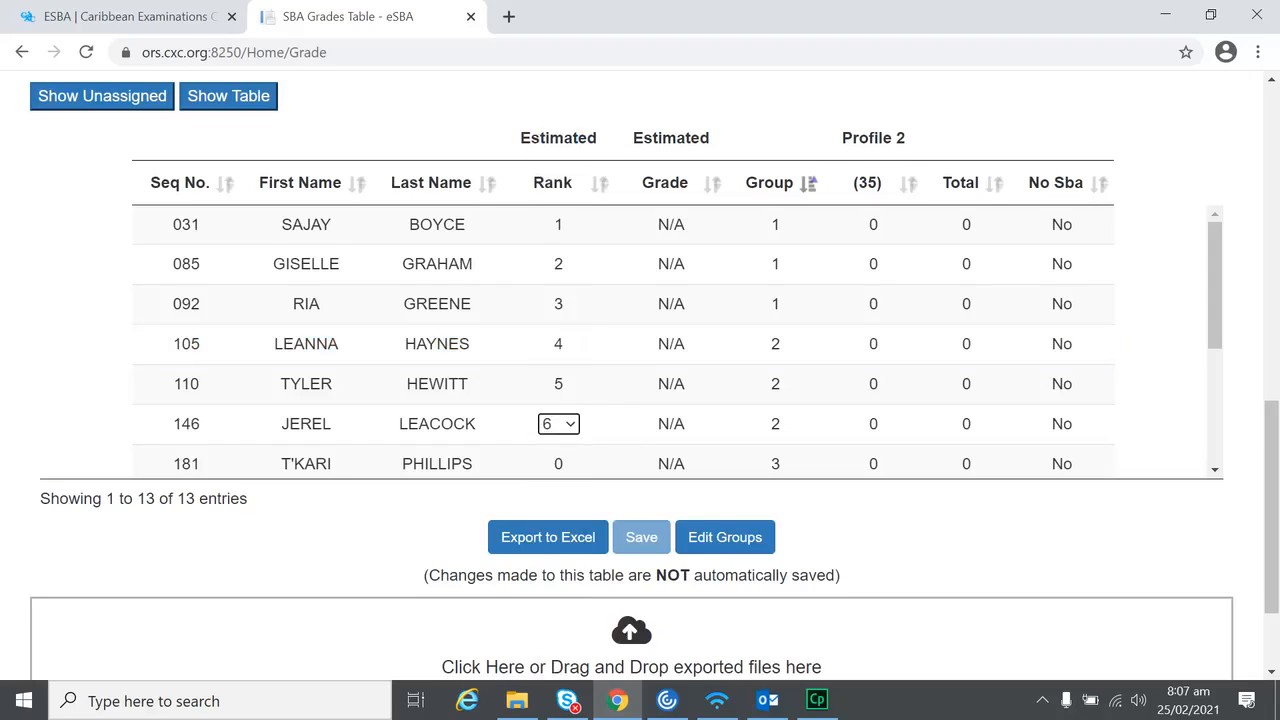
Set the estimated ranks of the two group 3 candidates to 7 and 8 in listed order
{"action": "scroll", "coordinate": [575, 434], "scroll_direction": "down", "scroll_amount": 1}
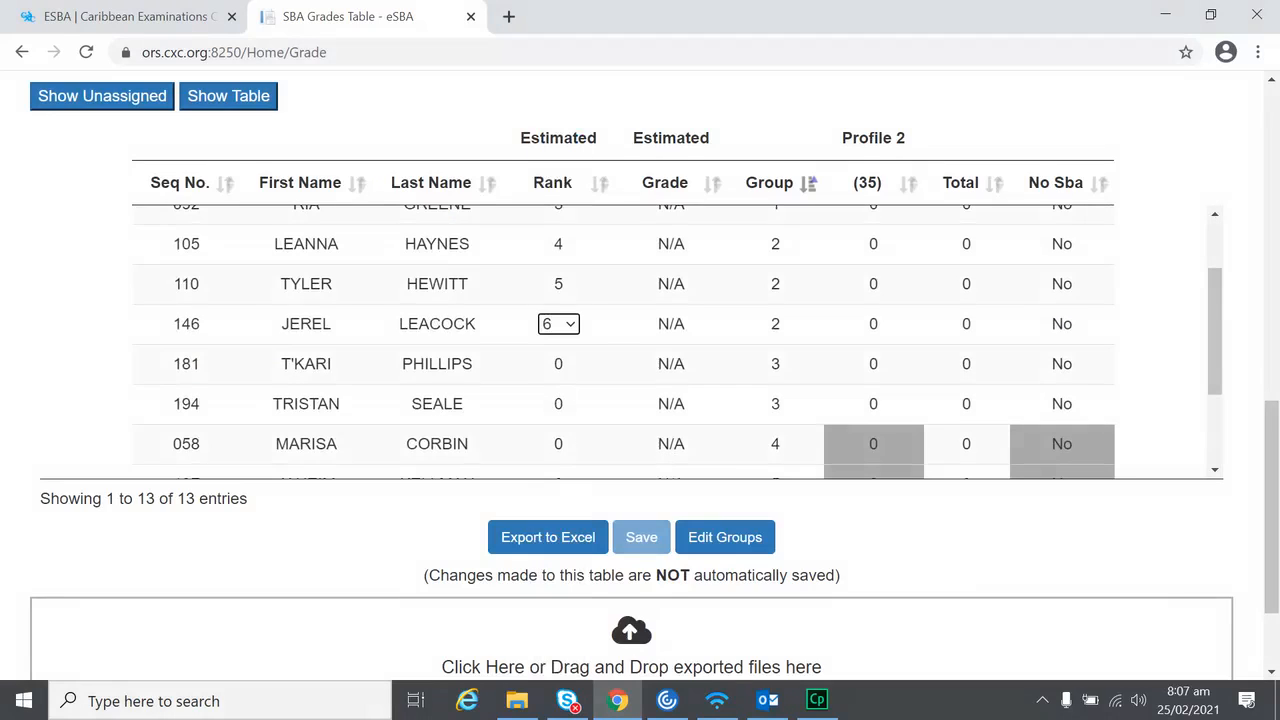
{"action": "double_click", "coordinate": [558, 364]}
{"action": "left_click", "coordinate": [547, 523]}
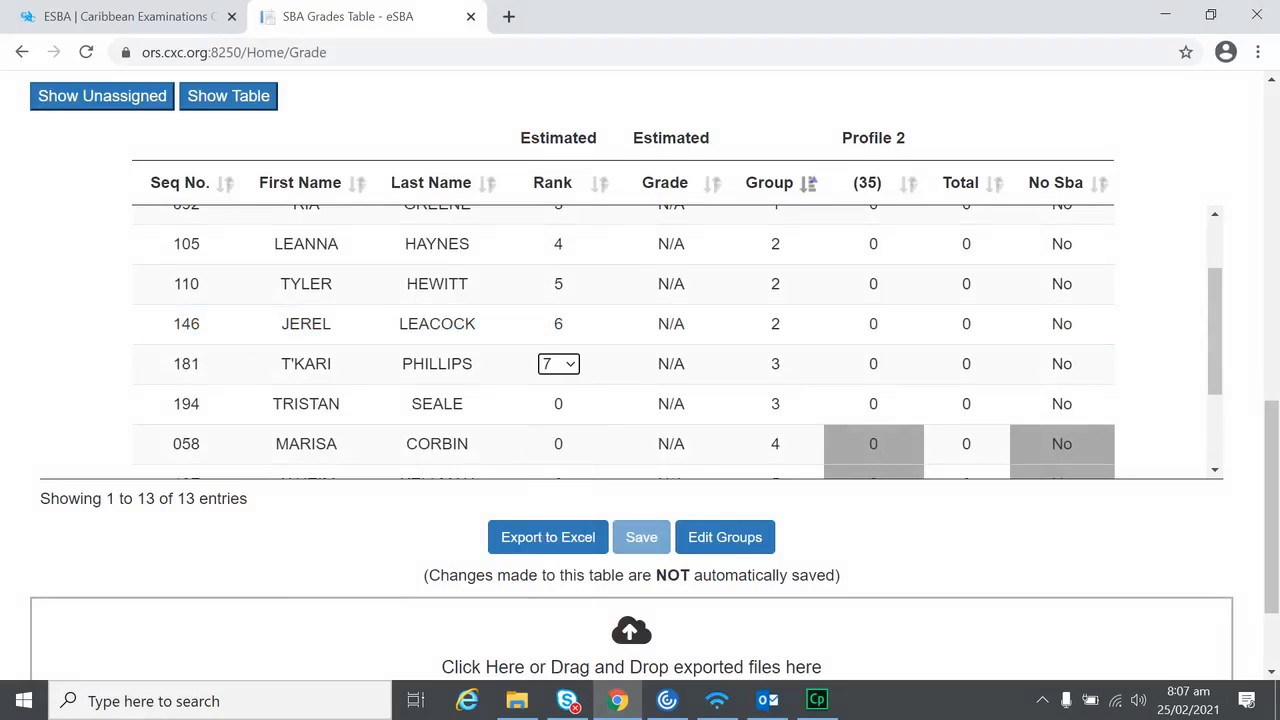
{"action": "double_click", "coordinate": [558, 404]}
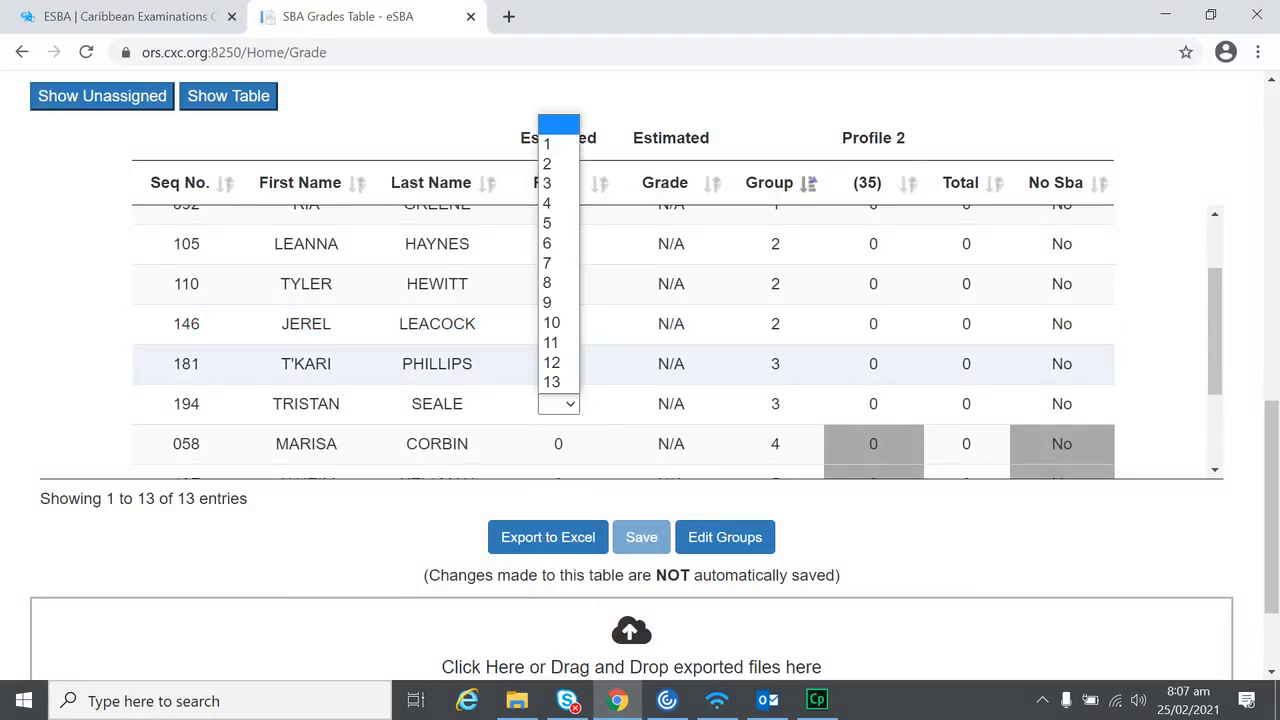
{"action": "left_click", "coordinate": [549, 283]}
Set the estimated ranks of the candidates in groups 4, 5 and 6 to 9, 10 and 11 respectively
{"action": "scroll", "coordinate": [566, 351], "scroll_direction": "down", "scroll_amount": 1}
{"action": "double_click", "coordinate": [560, 344]}
{"action": "left_click", "coordinate": [547, 543]}
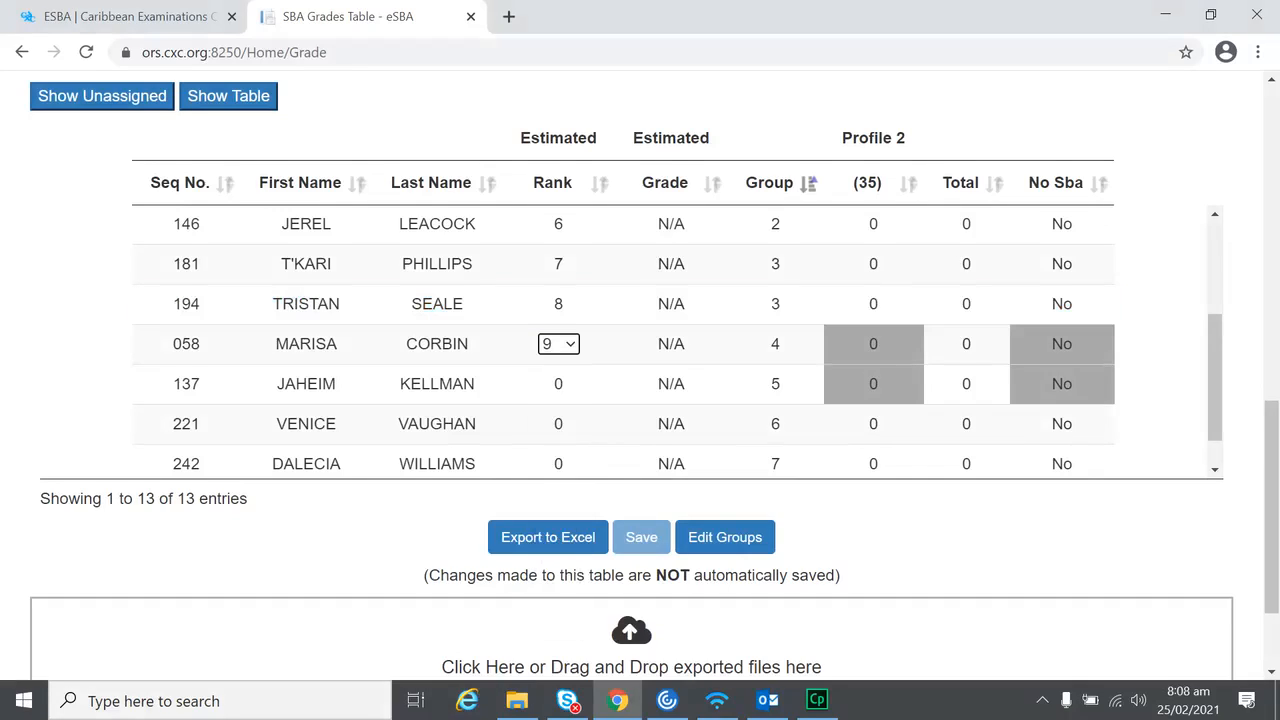
{"action": "double_click", "coordinate": [559, 384]}
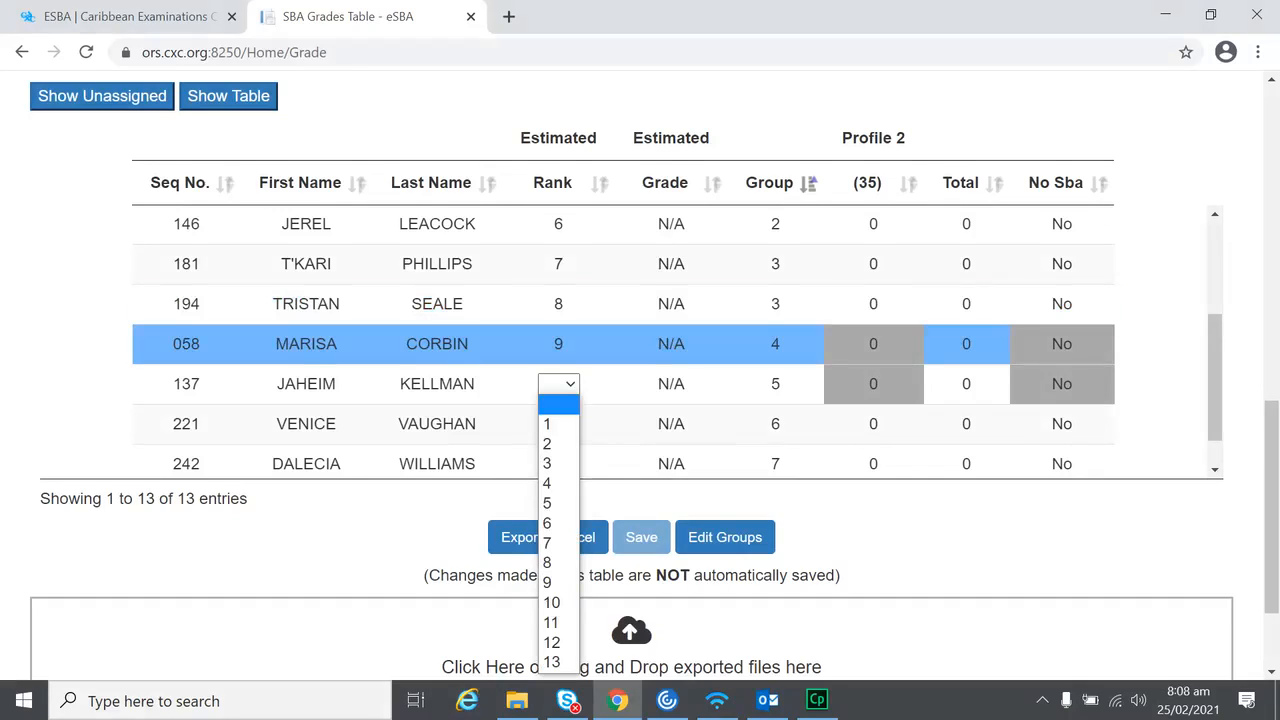
{"action": "left_click", "coordinate": [552, 603]}
{"action": "double_click", "coordinate": [559, 424]}
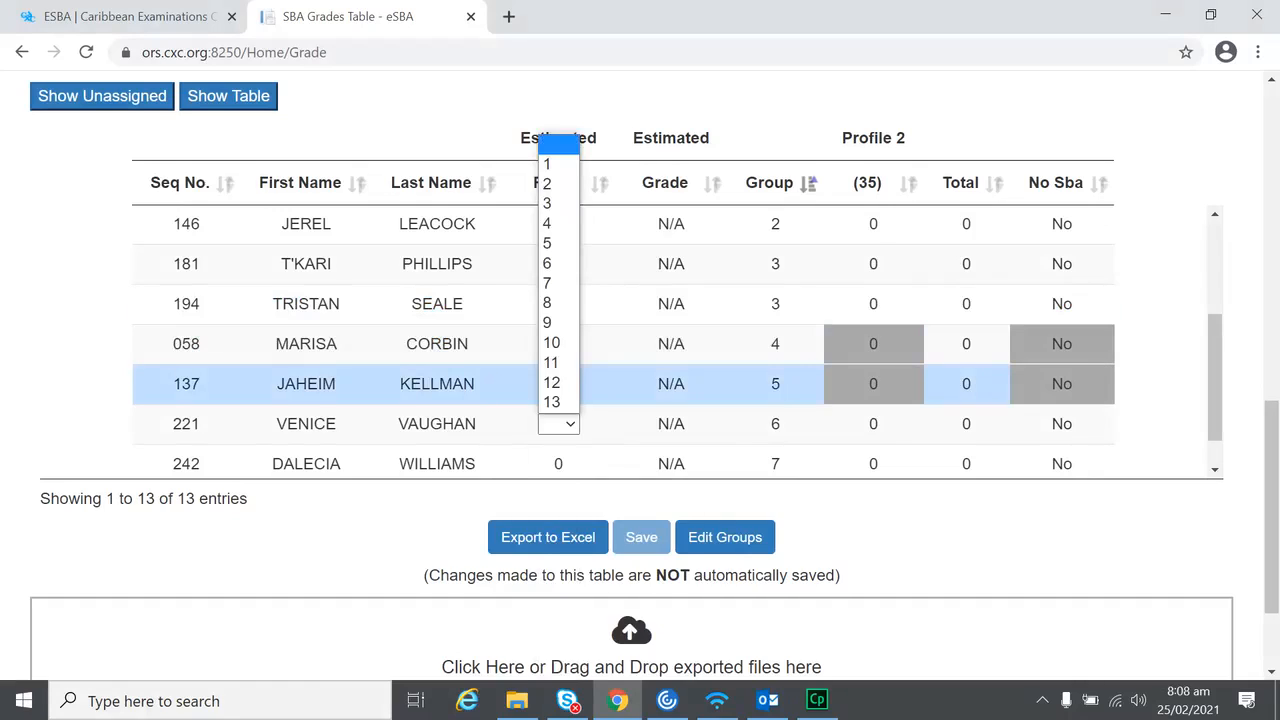
{"action": "left_click", "coordinate": [551, 362]}
Set the estimated rank of the group 7 candidate to 12 and of the group 8 candidate to 13
{"action": "double_click", "coordinate": [559, 464]}
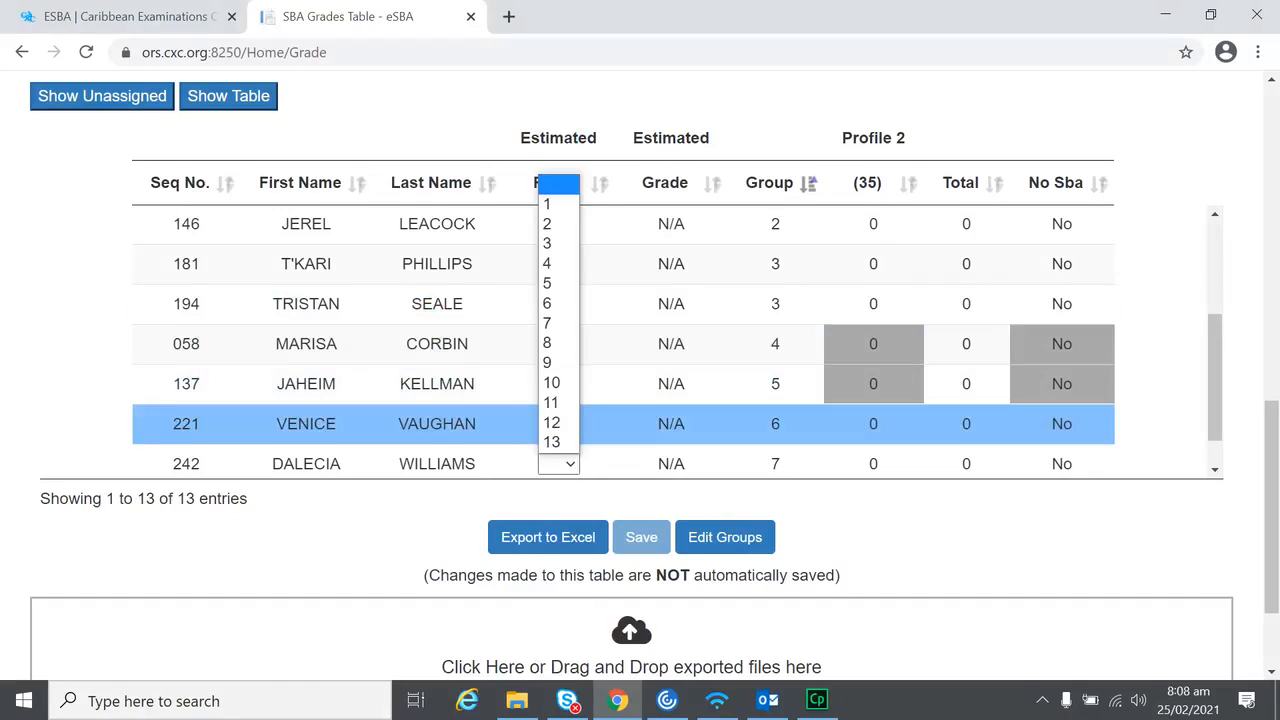
{"action": "left_click", "coordinate": [551, 422]}
{"action": "scroll", "coordinate": [570, 450], "scroll_direction": "down", "scroll_amount": 1}
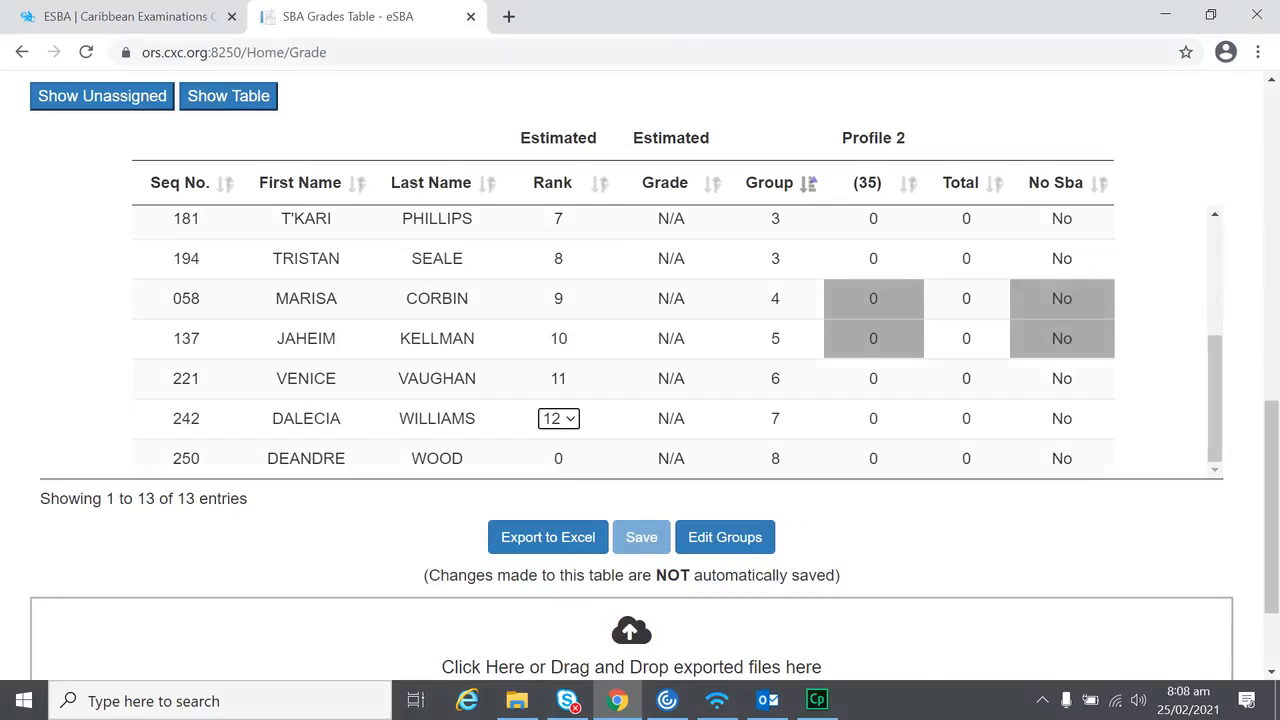
{"action": "double_click", "coordinate": [559, 458]}
{"action": "left_click", "coordinate": [551, 436]}
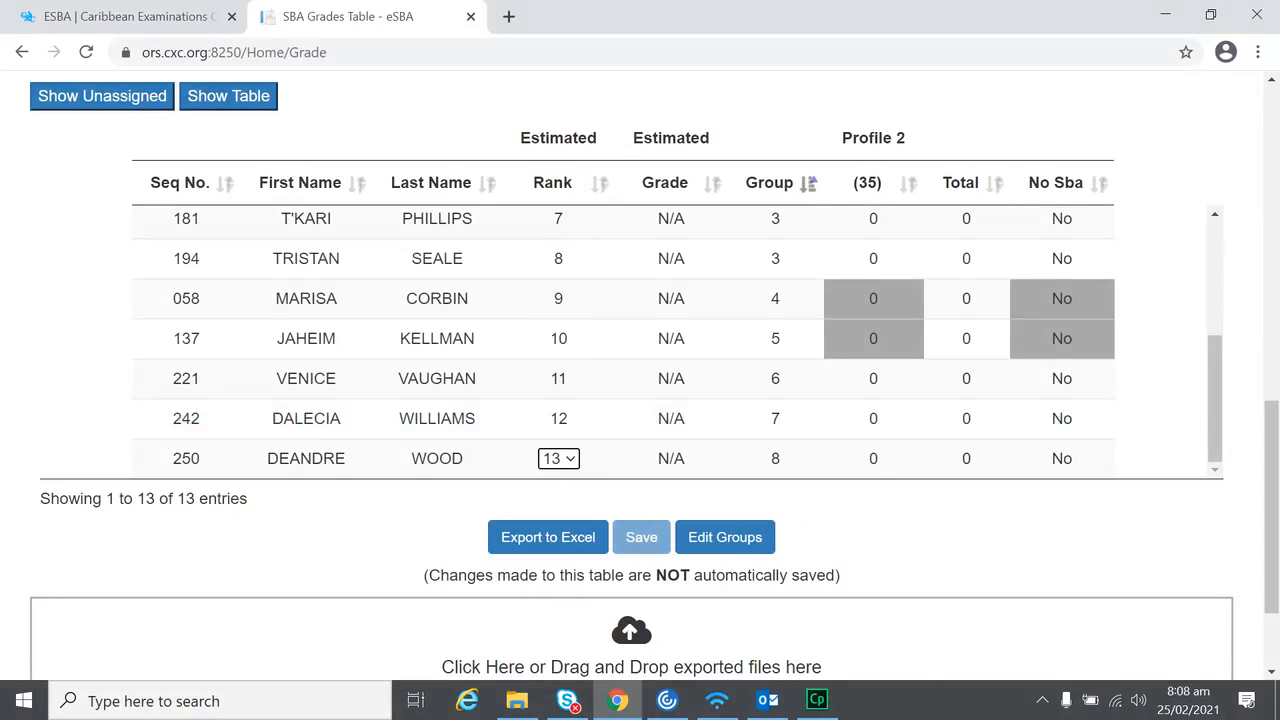
Set the estimated grades of the three group 1 candidates to I, II and I in listed order
{"action": "scroll", "coordinate": [637, 391], "scroll_direction": "up", "scroll_amount": 5}
{"action": "left_click", "coordinate": [671, 424]}
{"action": "left_click", "coordinate": [671, 424]}
{"action": "left_click", "coordinate": [650, 444]}
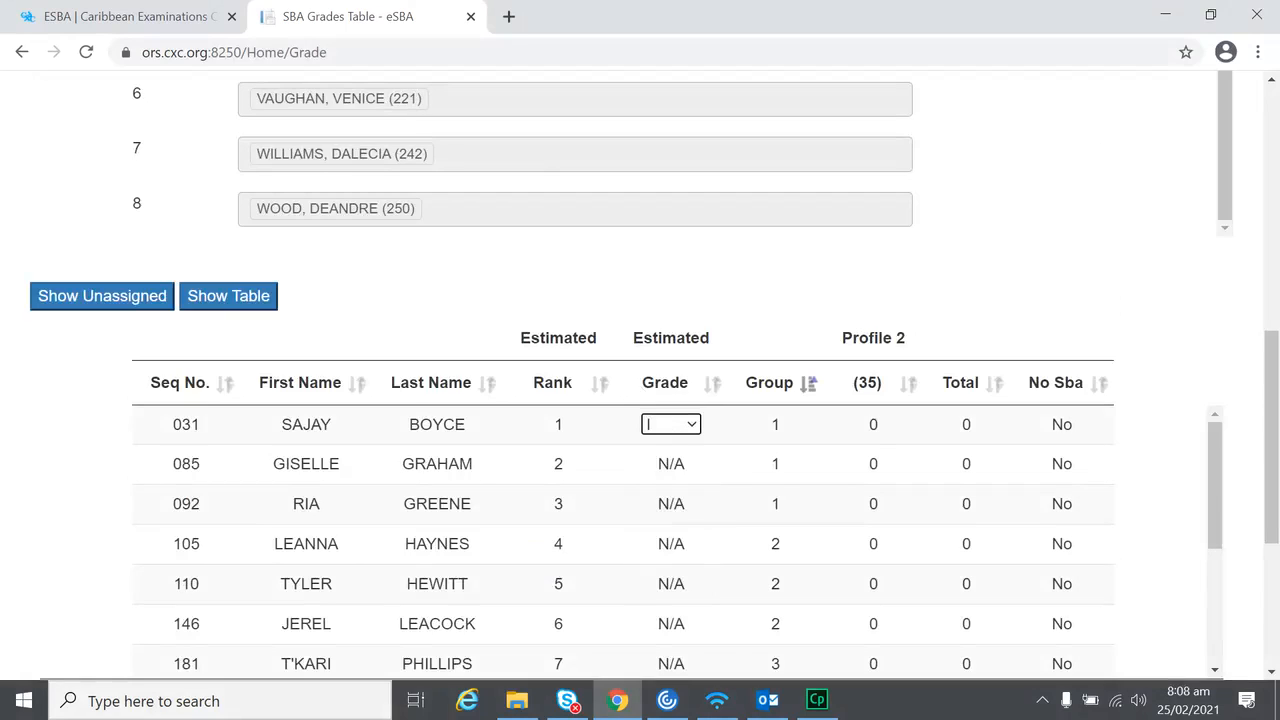
{"action": "left_click", "coordinate": [671, 464]}
{"action": "left_click", "coordinate": [671, 464]}
{"action": "left_click", "coordinate": [651, 503]}
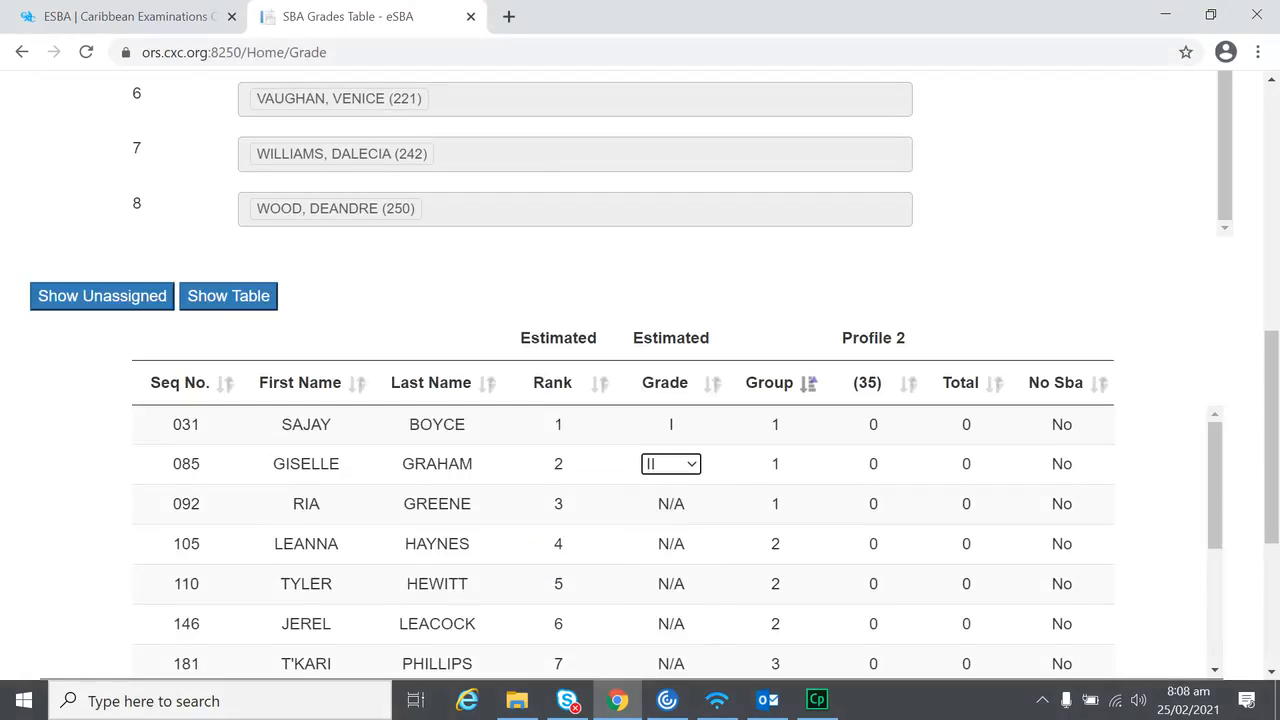
{"action": "left_click", "coordinate": [671, 504]}
{"action": "left_click", "coordinate": [671, 504]}
{"action": "left_click", "coordinate": [650, 524]}
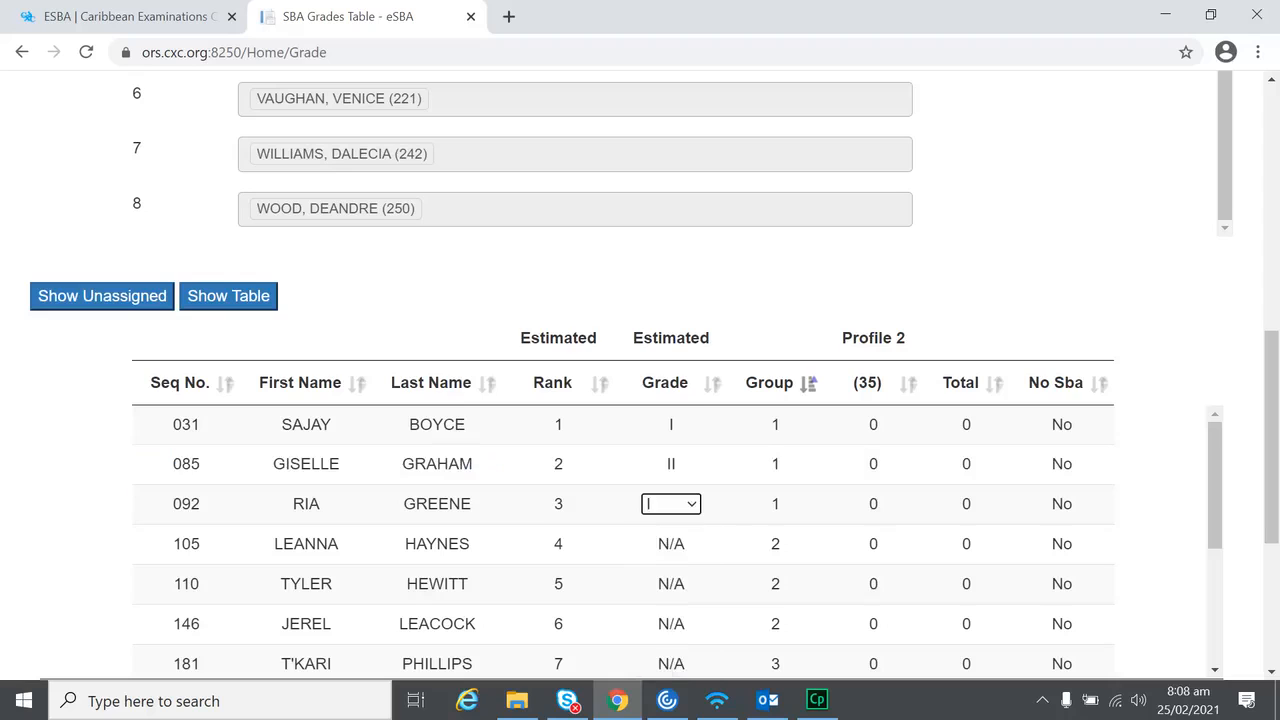
Set the estimated grades of the three group 2 candidates to III, II and II in listed order
{"action": "double_click", "coordinate": [671, 544]}
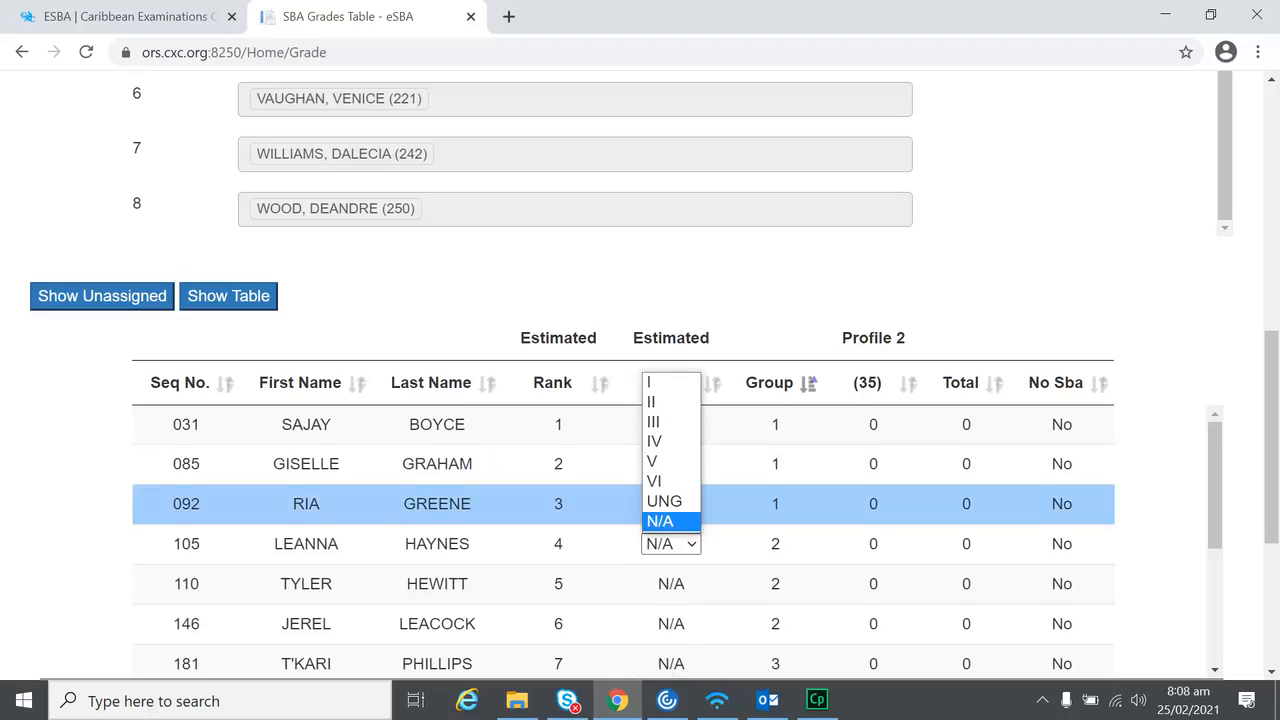
{"action": "left_click", "coordinate": [653, 421]}
{"action": "scroll", "coordinate": [700, 475], "scroll_direction": "down", "scroll_amount": 2}
{"action": "scroll", "coordinate": [688, 488], "scroll_direction": "up", "scroll_amount": 1}
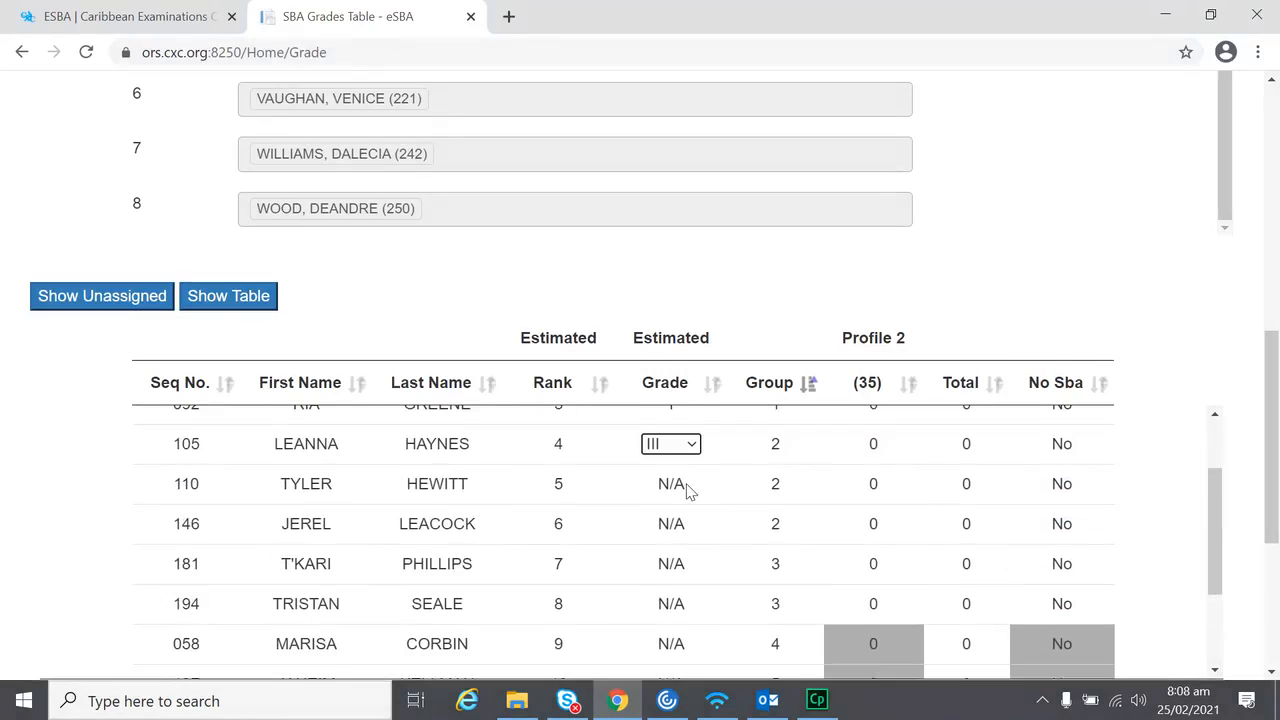
{"action": "scroll", "coordinate": [909, 277], "scroll_direction": "down", "scroll_amount": 1}
{"action": "scroll", "coordinate": [909, 257], "scroll_direction": "down", "scroll_amount": 1}
{"action": "left_click", "coordinate": [670, 283]}
{"action": "left_click", "coordinate": [670, 284]}
{"action": "left_click", "coordinate": [654, 324]}
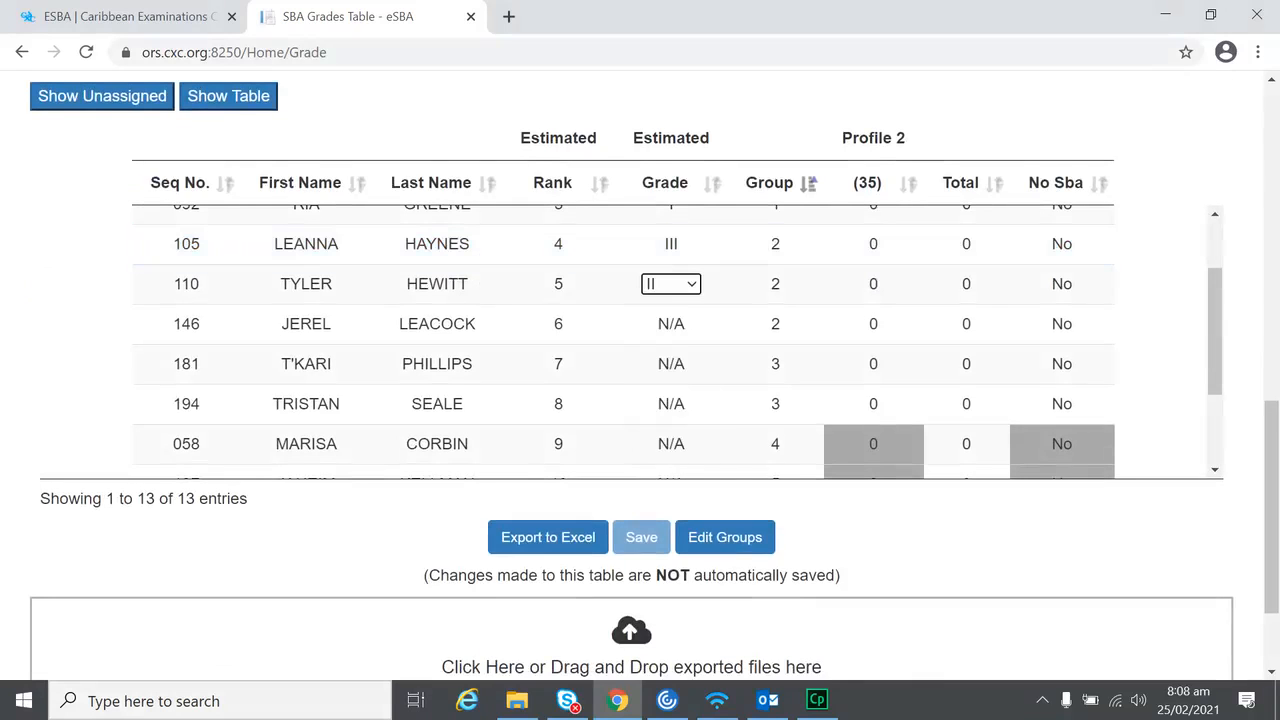
{"action": "left_click", "coordinate": [668, 324]}
{"action": "left_click", "coordinate": [670, 324]}
{"action": "left_click", "coordinate": [660, 360]}
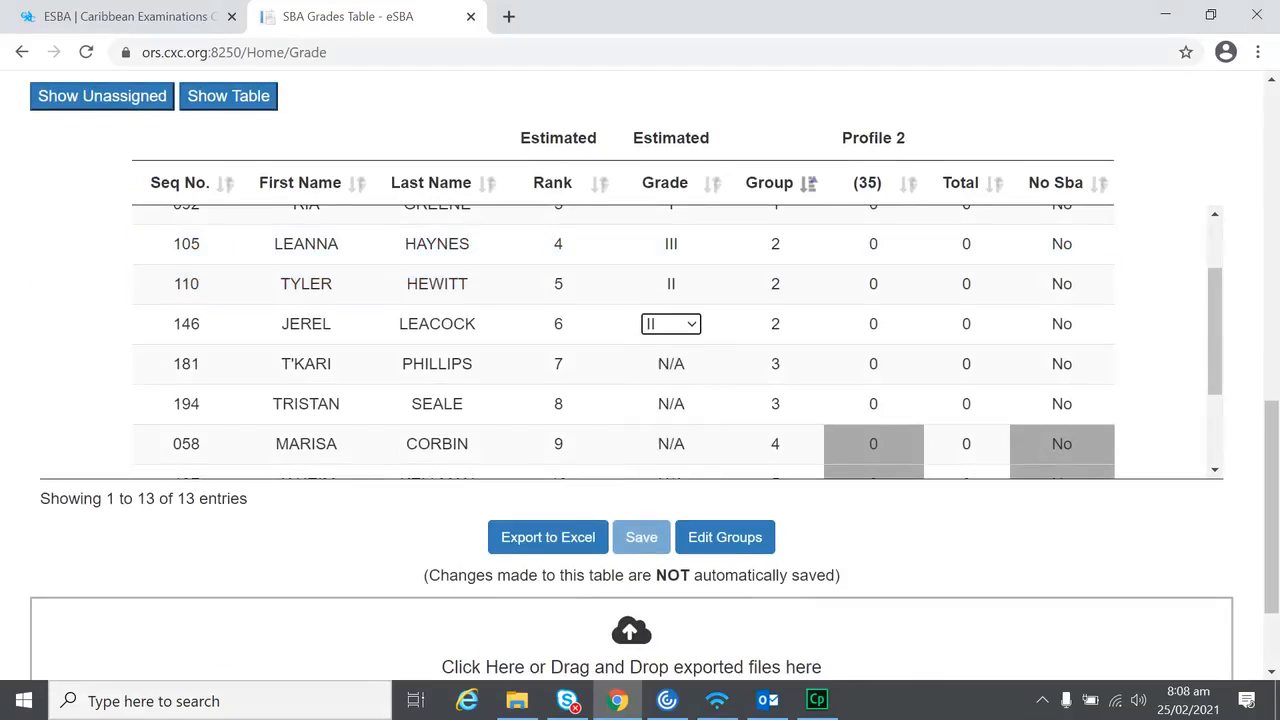
Set the estimated grade of both group 3 candidates to II
{"action": "double_click", "coordinate": [670, 364]}
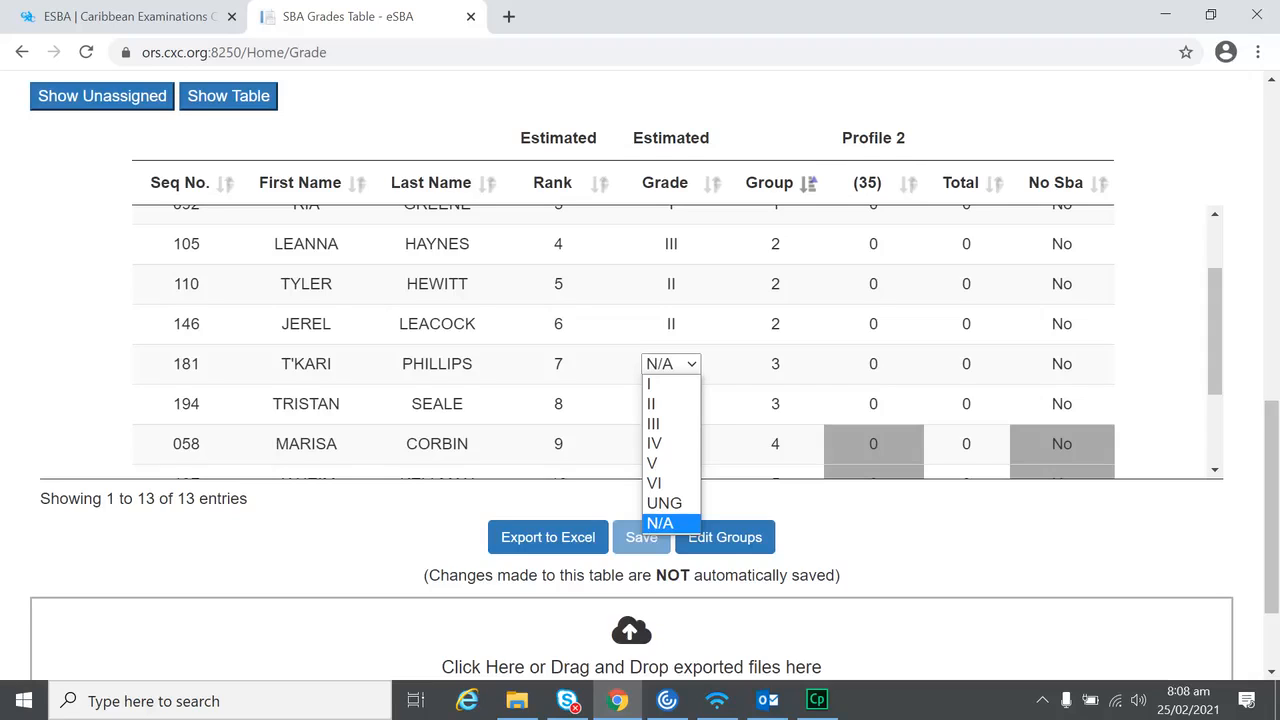
{"action": "scroll", "coordinate": [743, 306], "scroll_direction": "down", "scroll_amount": 1}
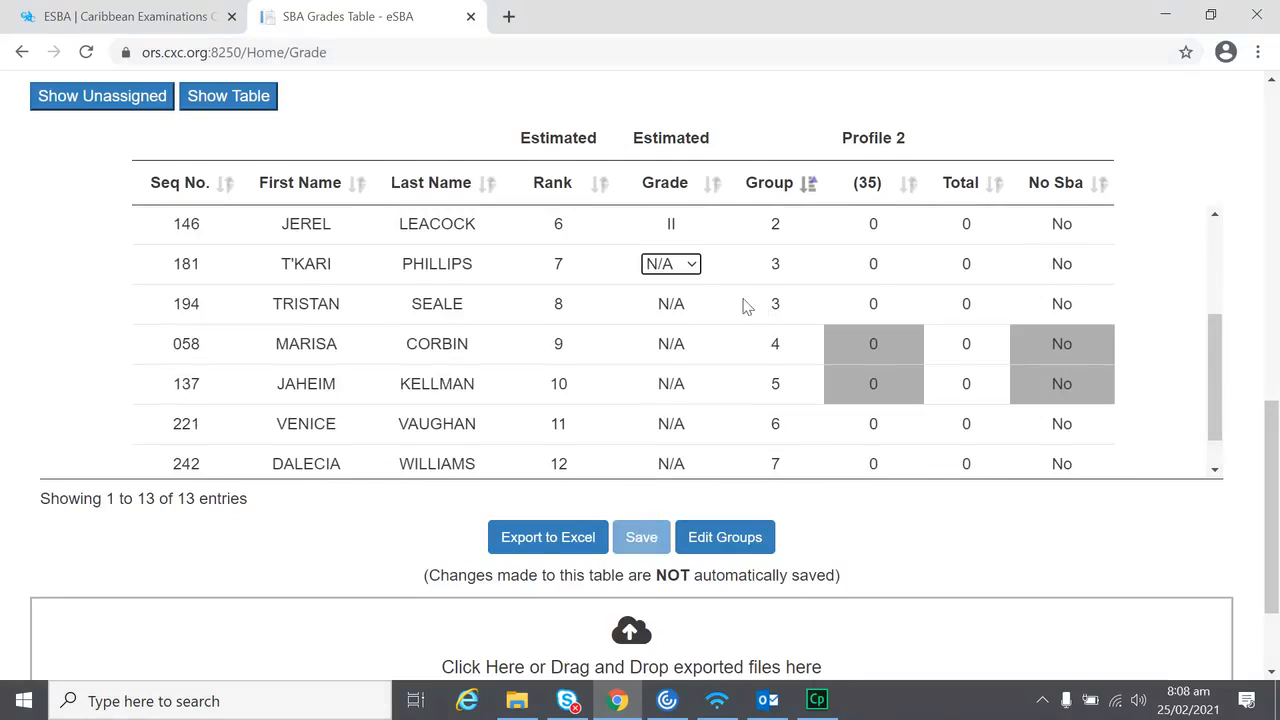
{"action": "left_click", "coordinate": [674, 264]}
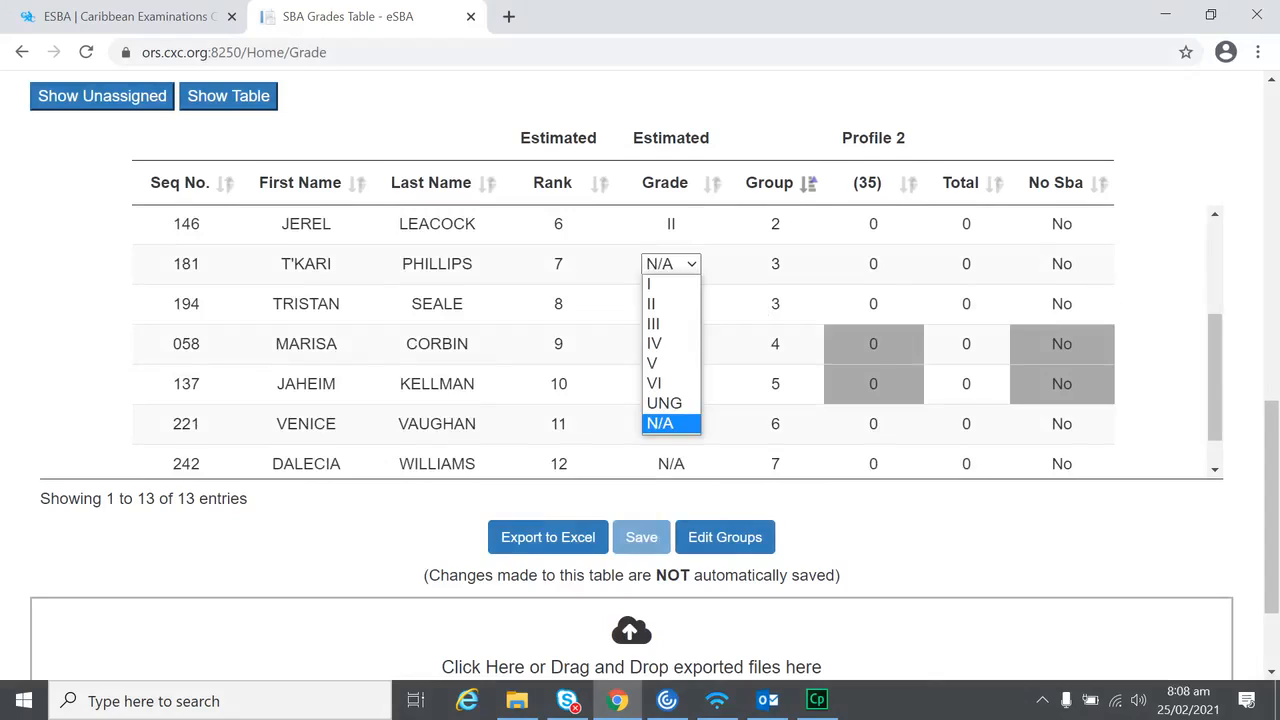
{"action": "left_click", "coordinate": [651, 304]}
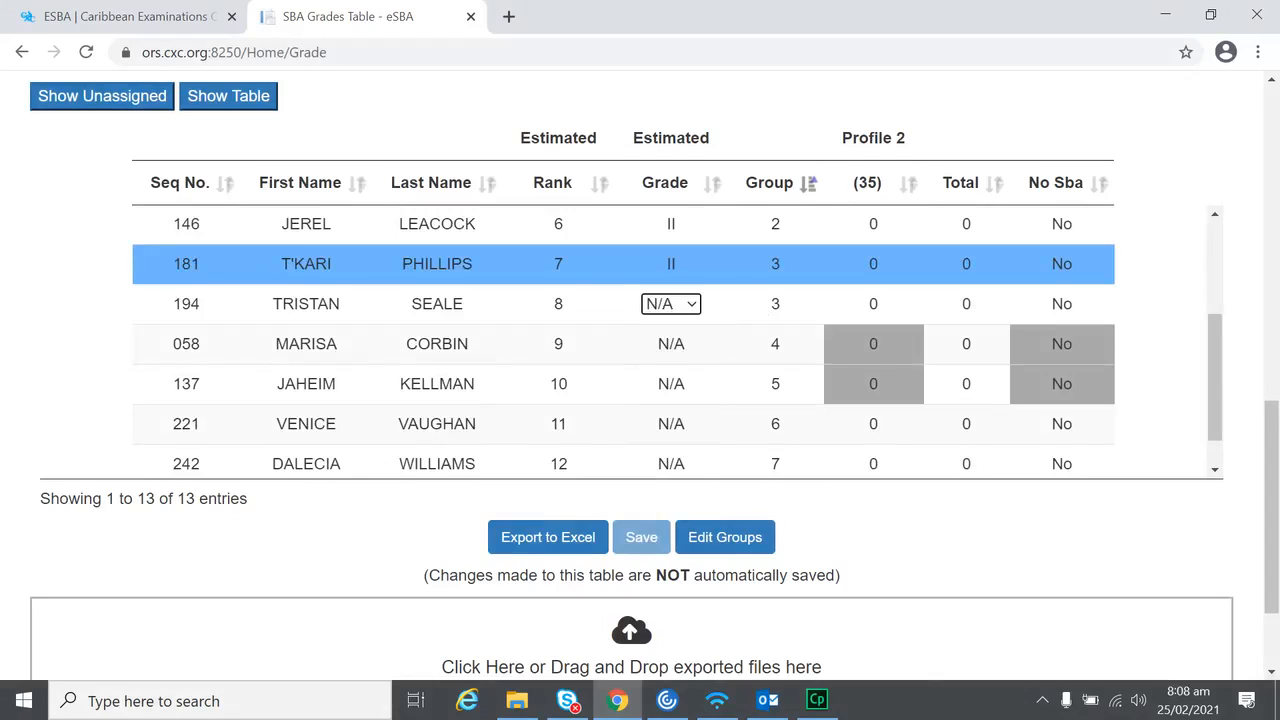
{"action": "left_click", "coordinate": [660, 304]}
{"action": "left_click", "coordinate": [652, 344]}
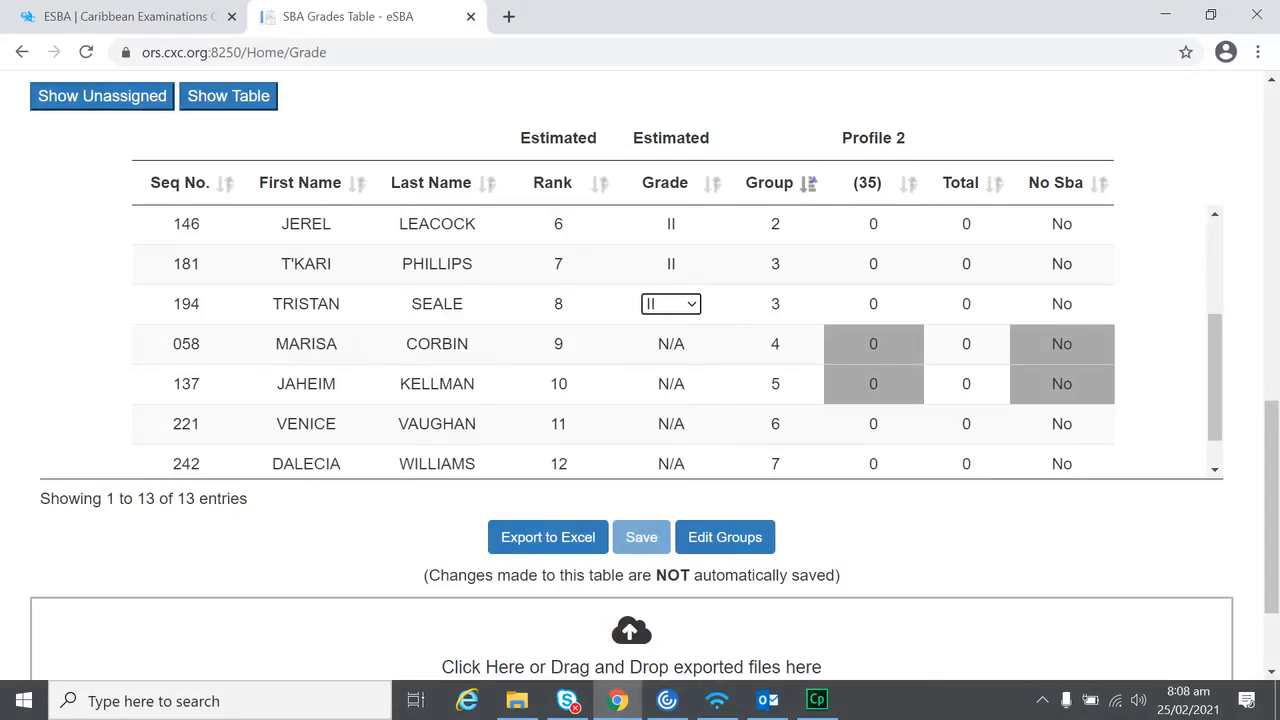
Set the estimated grade of the group 4 candidate to III and of the group 5 candidate to IV
{"action": "left_click", "coordinate": [664, 344]}
{"action": "left_click", "coordinate": [668, 344]}
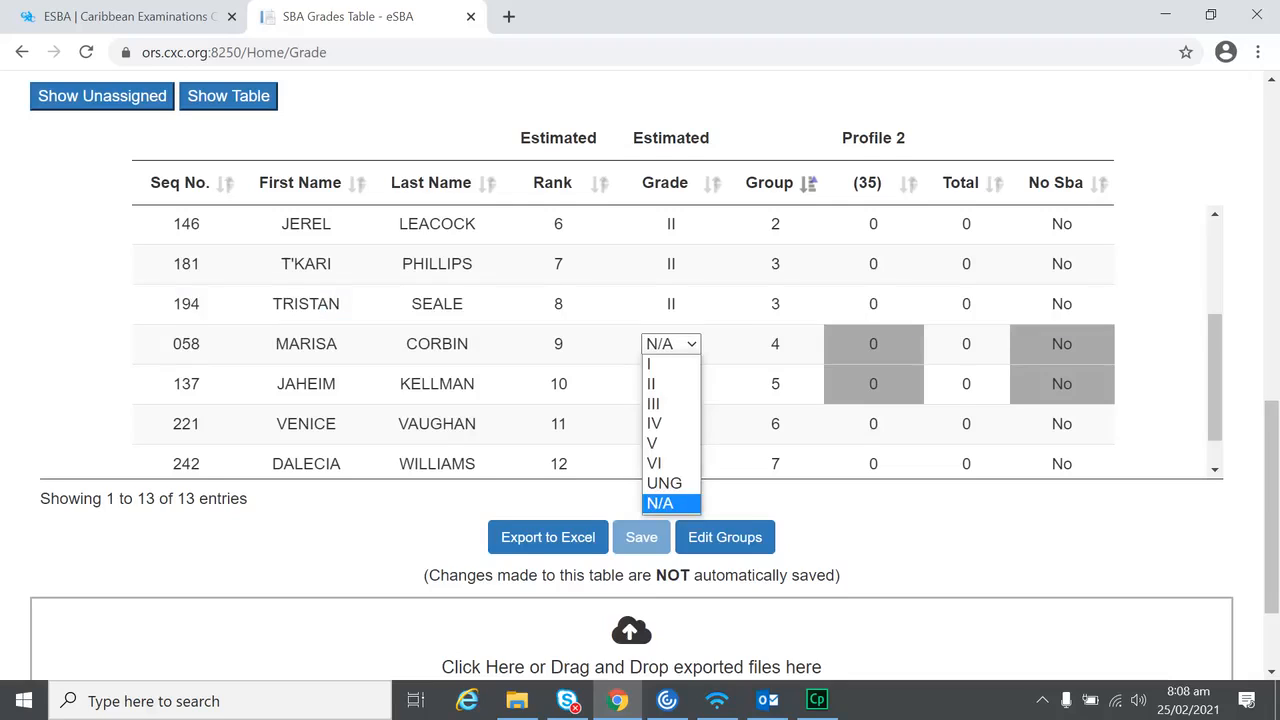
{"action": "left_click", "coordinate": [654, 404]}
{"action": "double_click", "coordinate": [670, 384]}
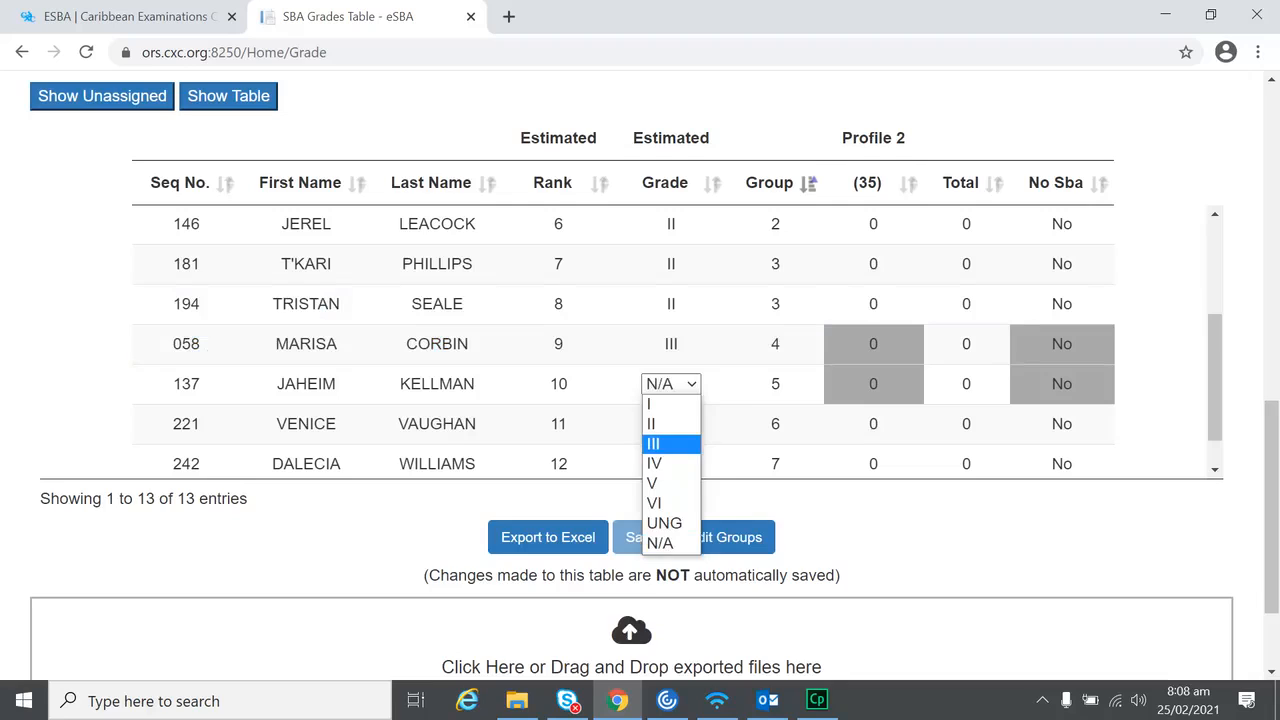
{"action": "left_click", "coordinate": [656, 464]}
Set the estimated grade of the group 6 candidate to I
{"action": "left_click", "coordinate": [668, 424]}
{"action": "left_click", "coordinate": [670, 424]}
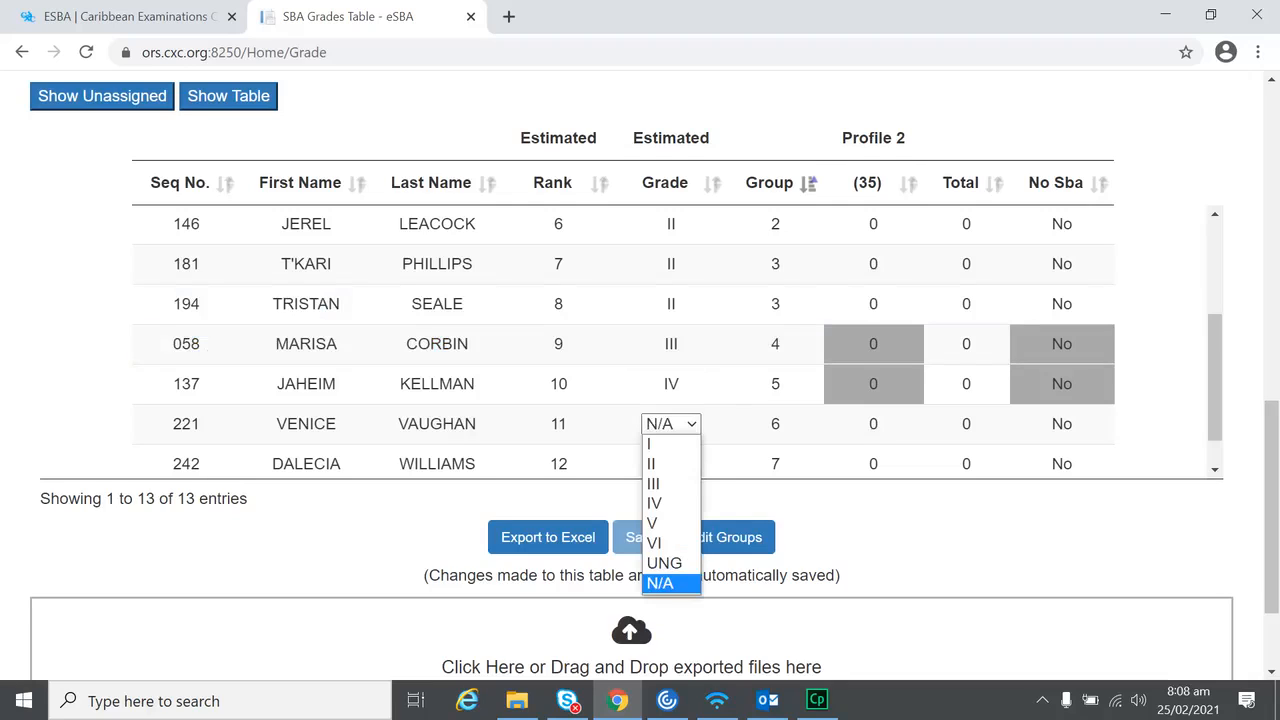
{"action": "scroll", "coordinate": [670, 430], "scroll_direction": "down", "scroll_amount": 1}
{"action": "left_click", "coordinate": [670, 378]}
{"action": "left_click", "coordinate": [655, 395]}
{"action": "left_click", "coordinate": [670, 418]}
{"action": "left_click", "coordinate": [670, 418]}
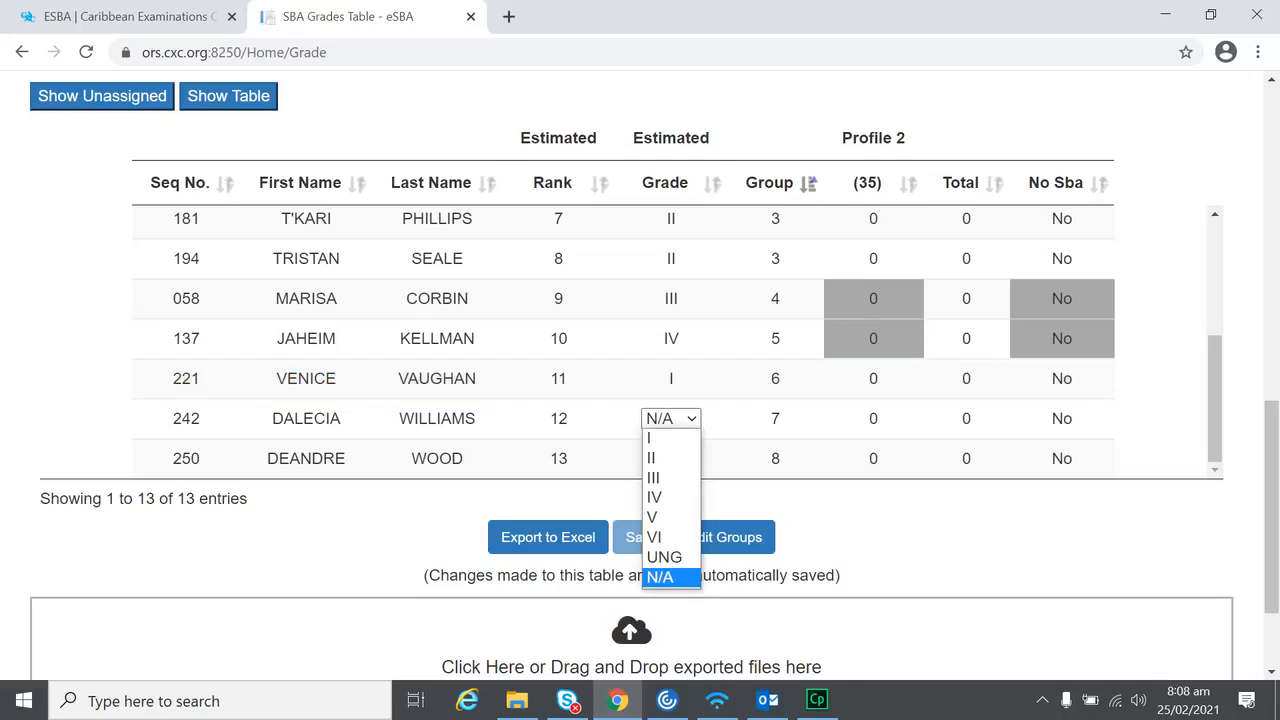
{"action": "left_click", "coordinate": [655, 478]}
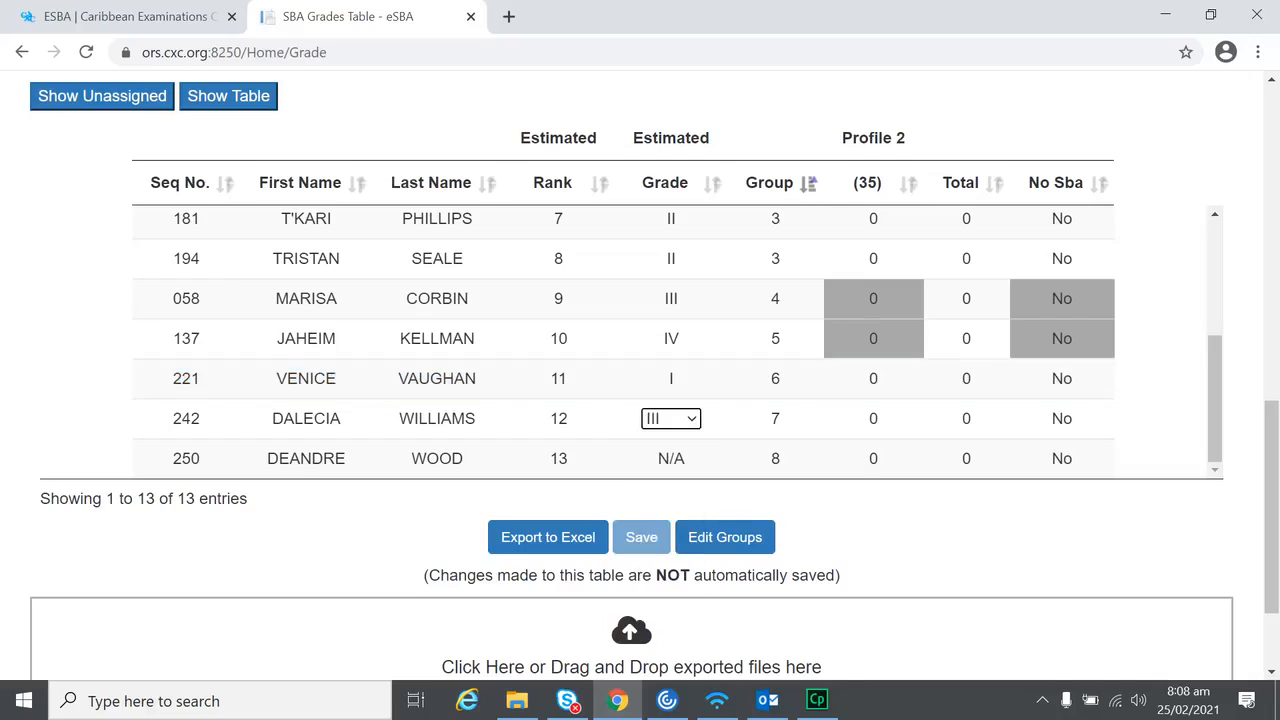
{"action": "left_click", "coordinate": [671, 458]}
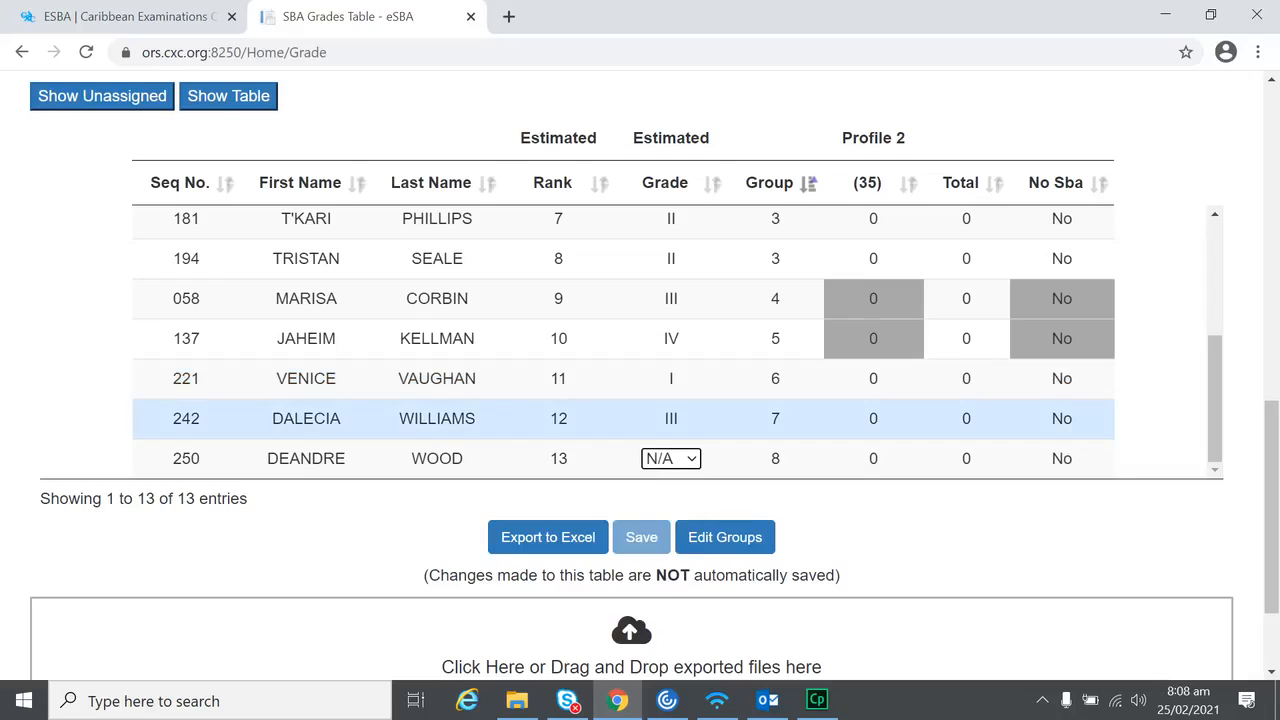
Set the estimated grade to UNG and No Sba to Yes for the group 7 and group 8 candidates
{"action": "left_click", "coordinate": [671, 419]}
{"action": "left_click", "coordinate": [664, 557]}
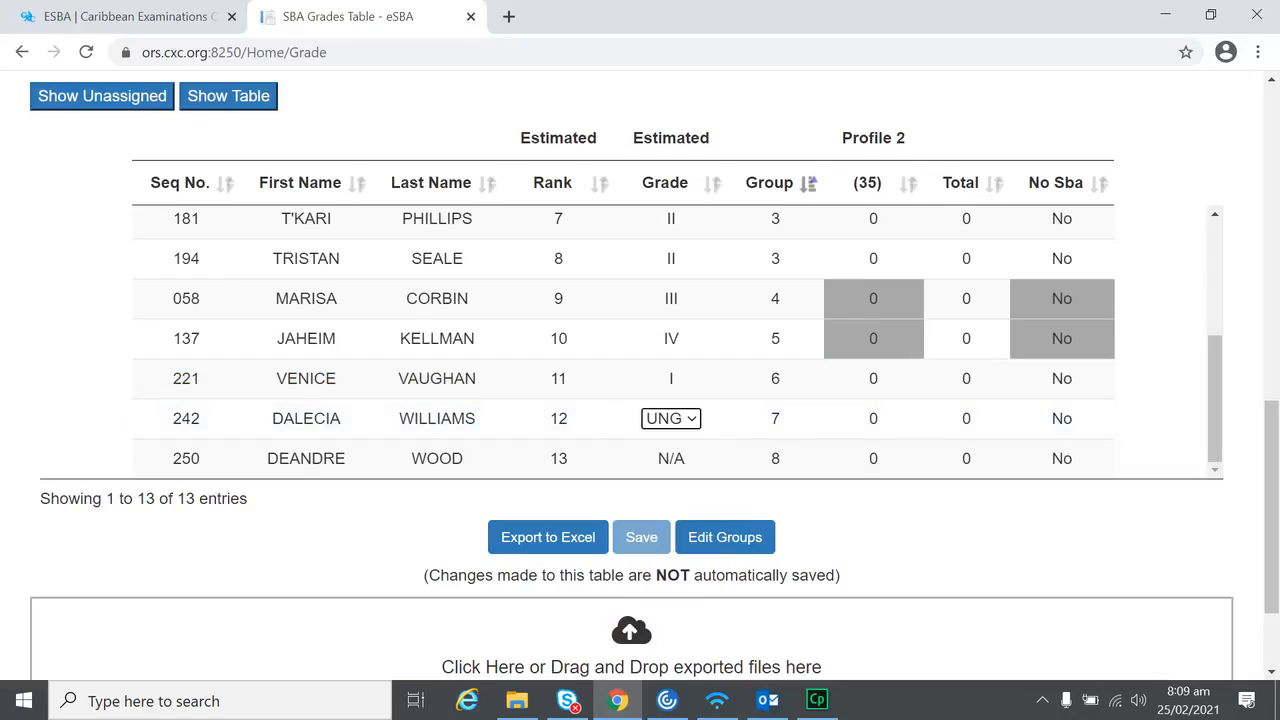
{"action": "left_click", "coordinate": [671, 458]}
{"action": "left_click", "coordinate": [671, 458]}
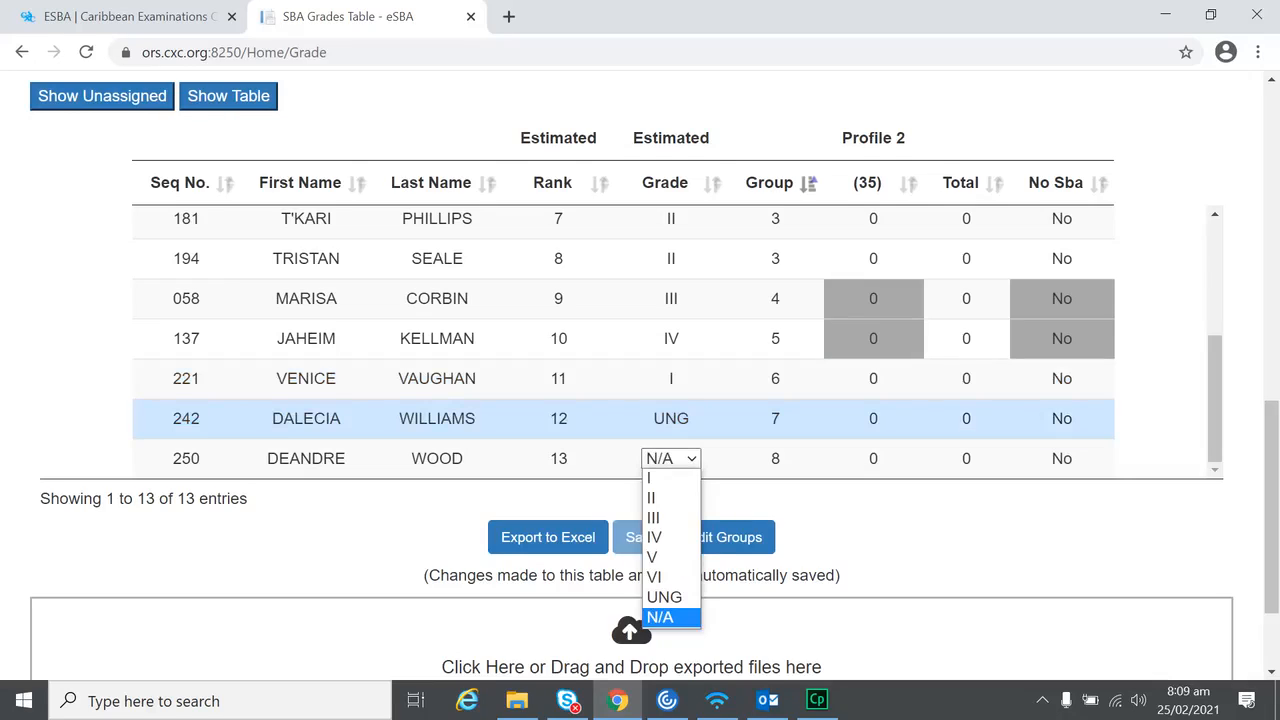
{"action": "left_click", "coordinate": [664, 597]}
{"action": "left_click", "coordinate": [1062, 419]}
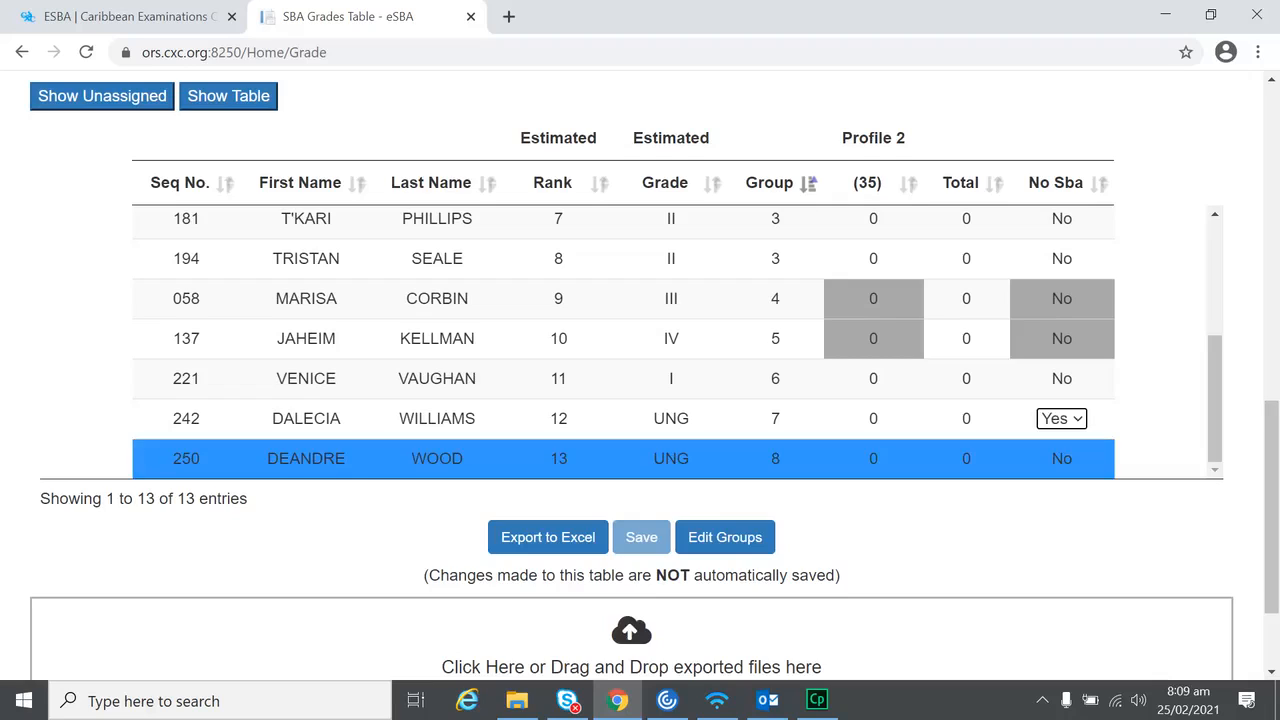
{"action": "left_click", "coordinate": [1062, 459]}
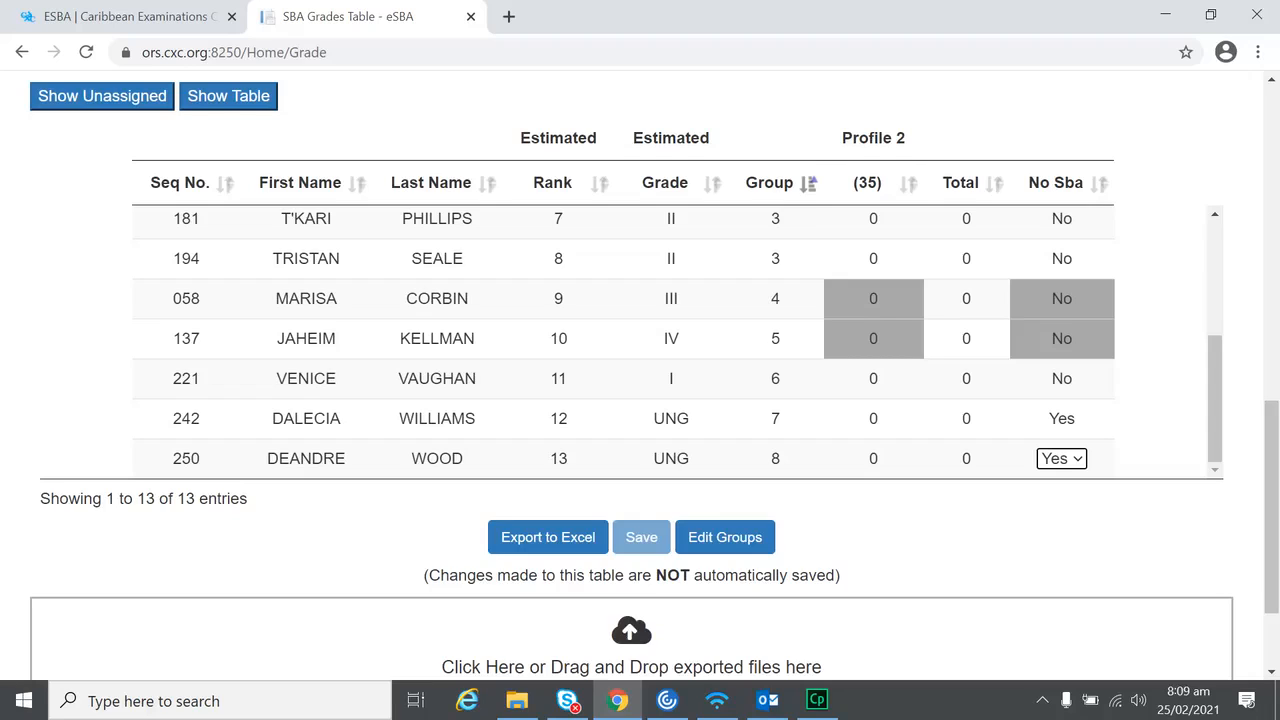
Give the group 1 candidates a Profile 2 score of 34
{"action": "scroll", "coordinate": [785, 478], "scroll_direction": "up", "scroll_amount": 1}
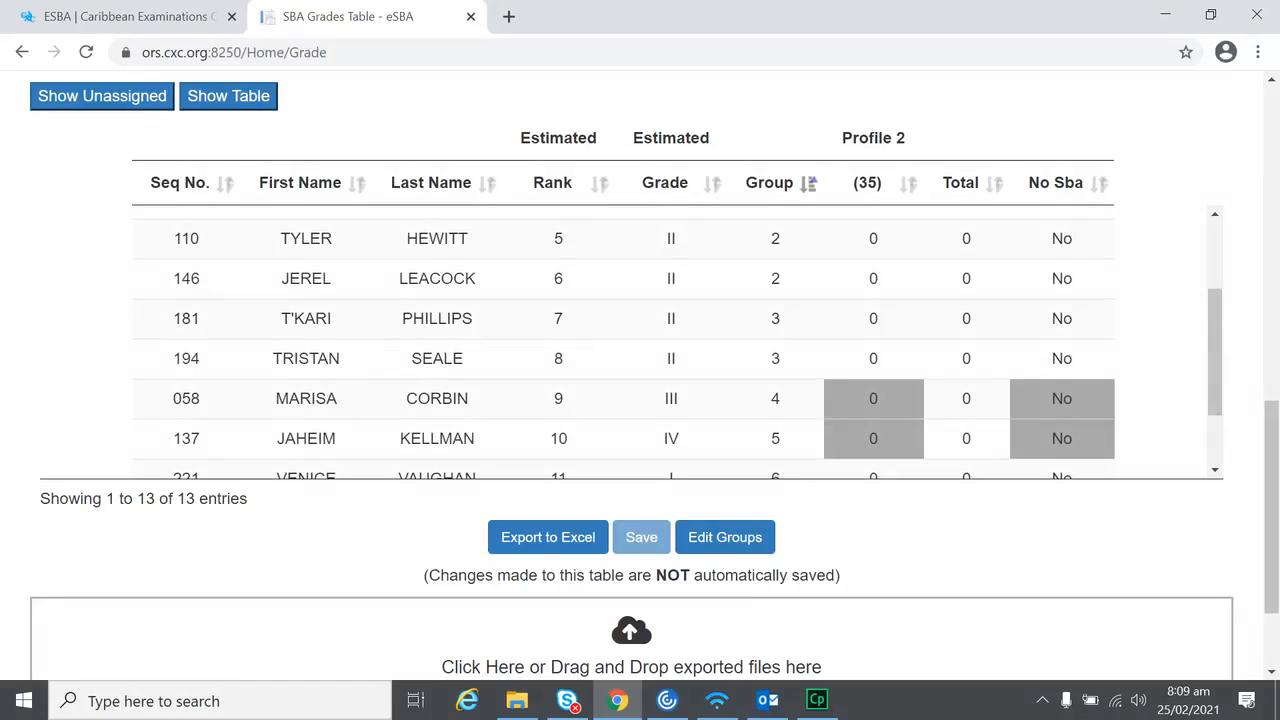
{"action": "scroll", "coordinate": [868, 374], "scroll_direction": "up", "scroll_amount": 3}
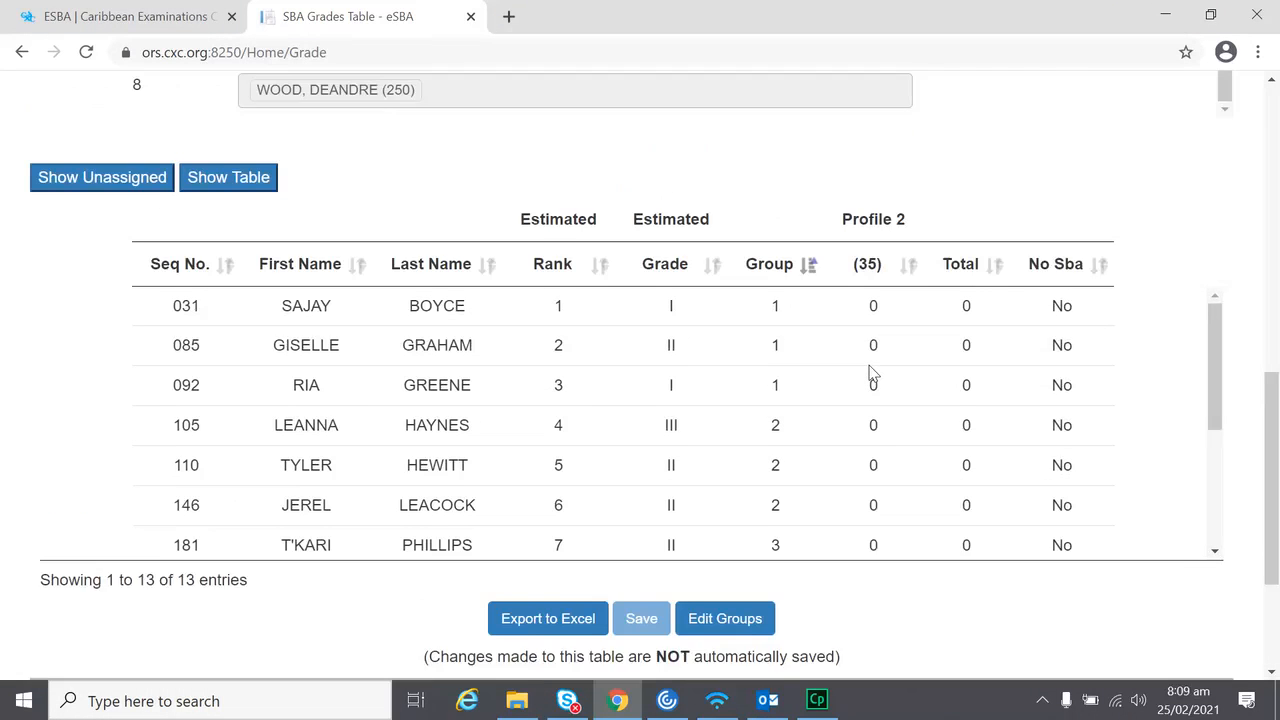
{"action": "left_click", "coordinate": [887, 330]}
{"action": "key", "text": "BackSpace"}
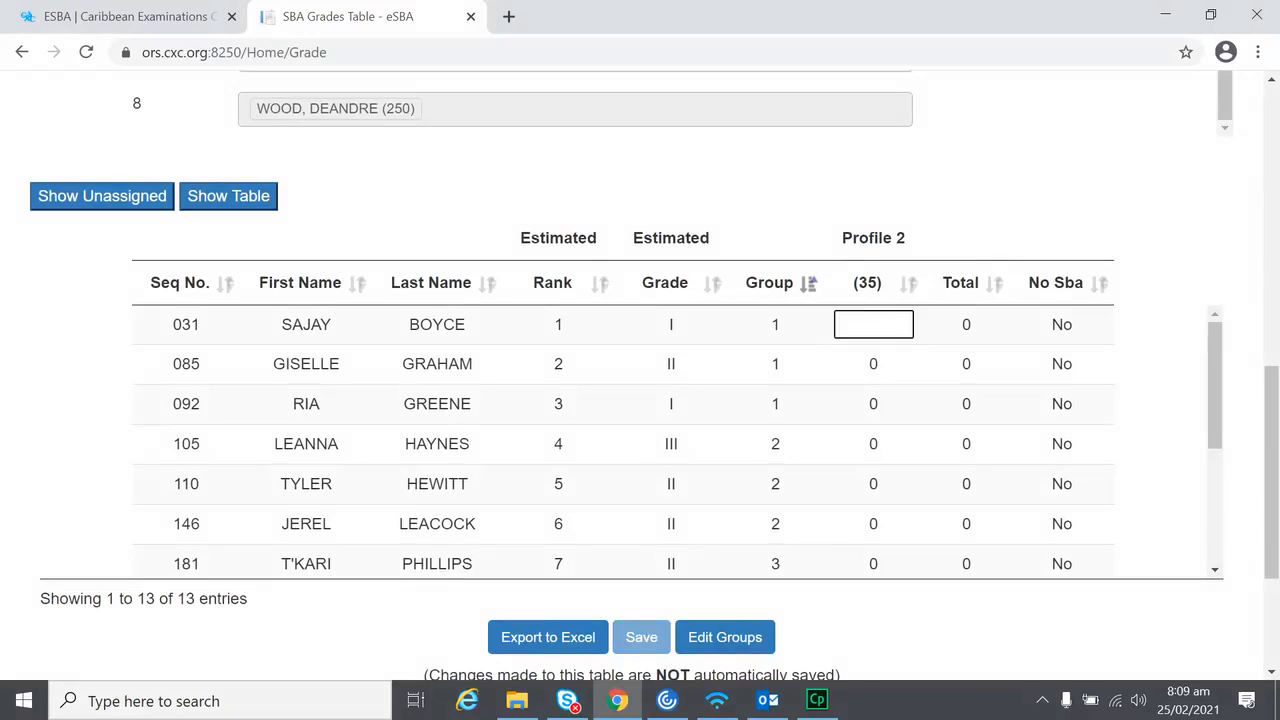
{"action": "type", "text": "35"}
{"action": "key", "text": "BackSpace"}
{"action": "type", "text": "4"}
{"action": "key", "text": "Return"}
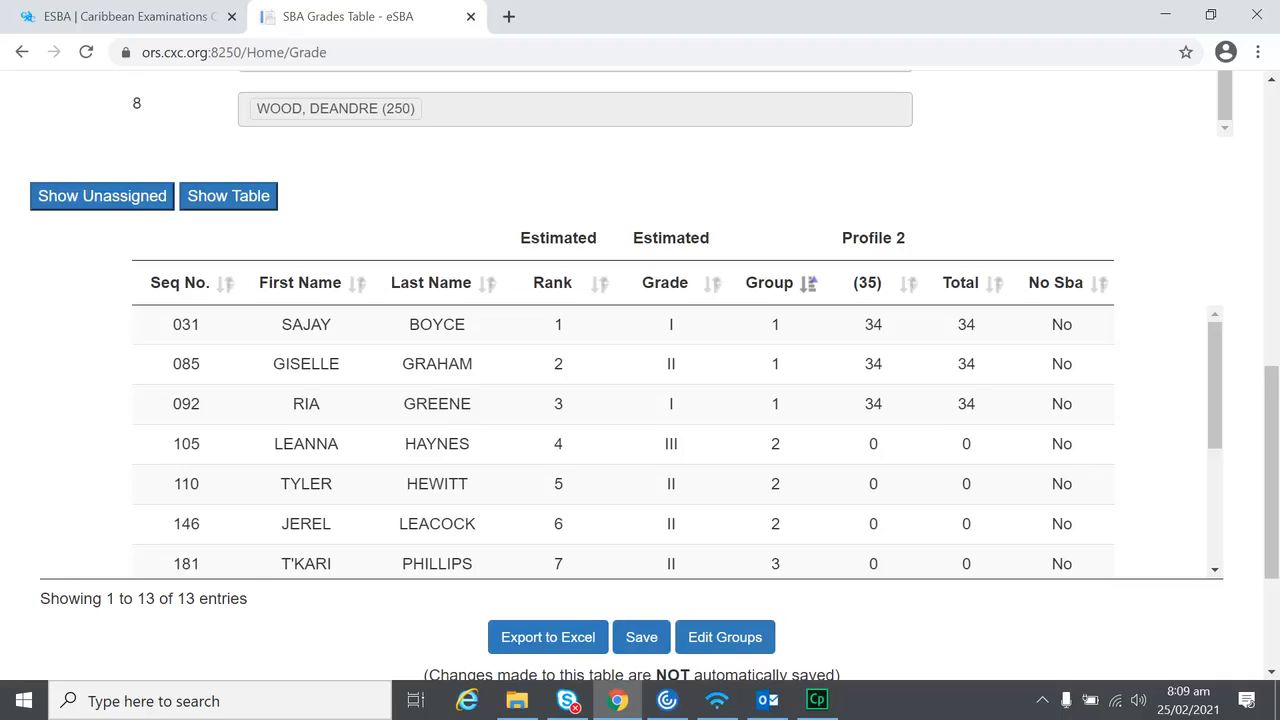
Give the group 2 candidates a Profile 2 score of 32
{"action": "scroll", "coordinate": [926, 383], "scroll_direction": "down", "scroll_amount": 1}
{"action": "left_click", "coordinate": [889, 349]}
{"action": "left_click", "coordinate": [880, 346]}
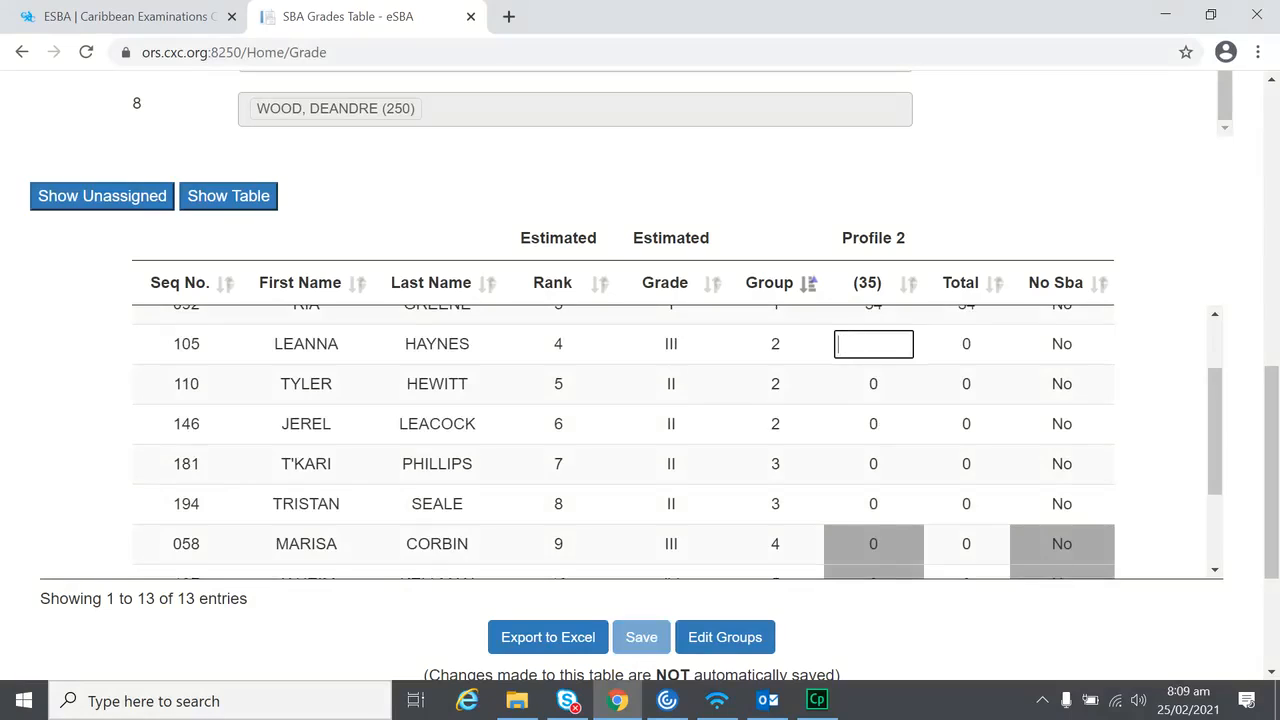
{"action": "type", "text": "32"}
{"action": "key", "text": "Return"}
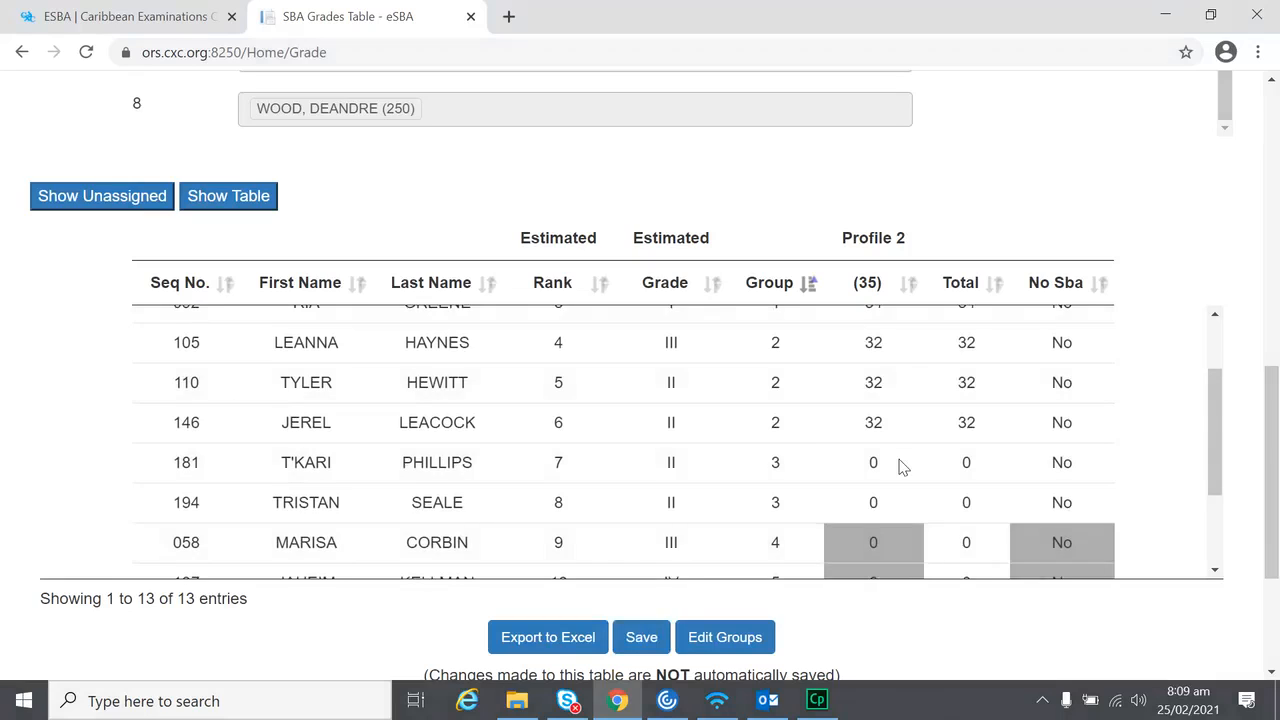
Give the group 3 candidates a Profile 2 score of 32
{"action": "scroll", "coordinate": [900, 466], "scroll_direction": "down", "scroll_amount": 1}
{"action": "left_click", "coordinate": [882, 370]}
{"action": "key", "text": "BackSpace"}
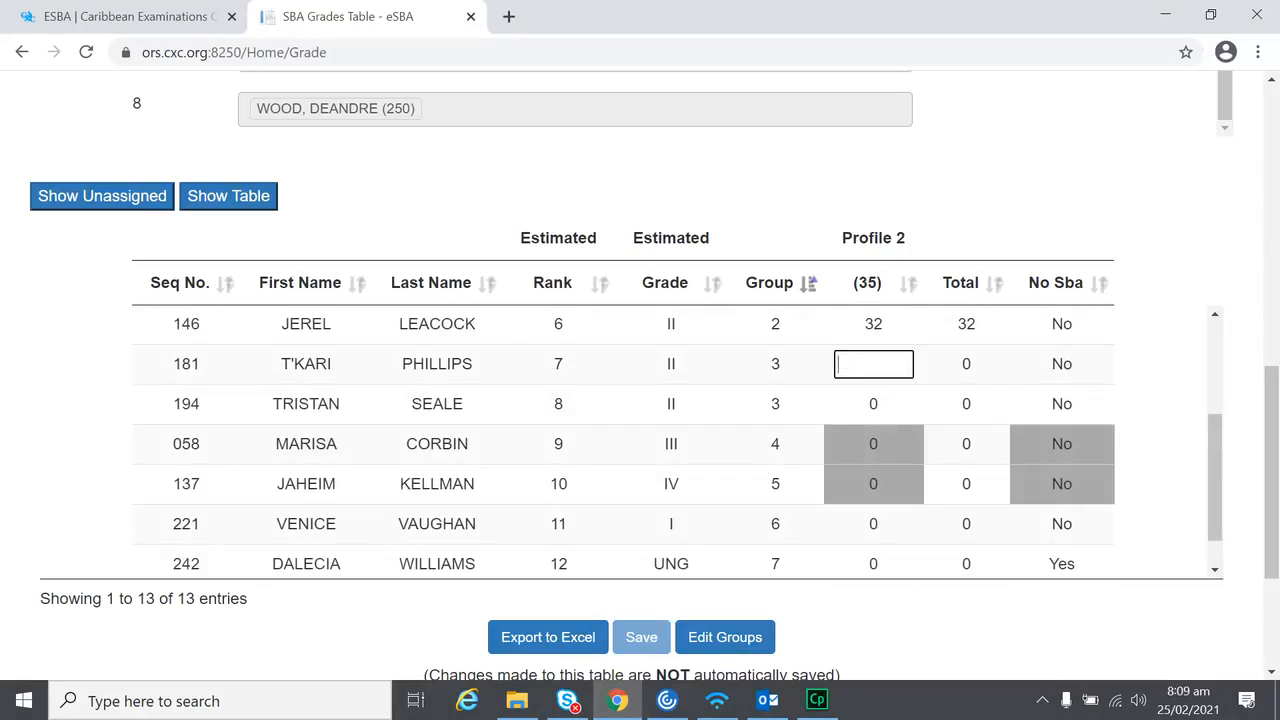
{"action": "type", "text": "32"}
{"action": "key", "text": "Return"}
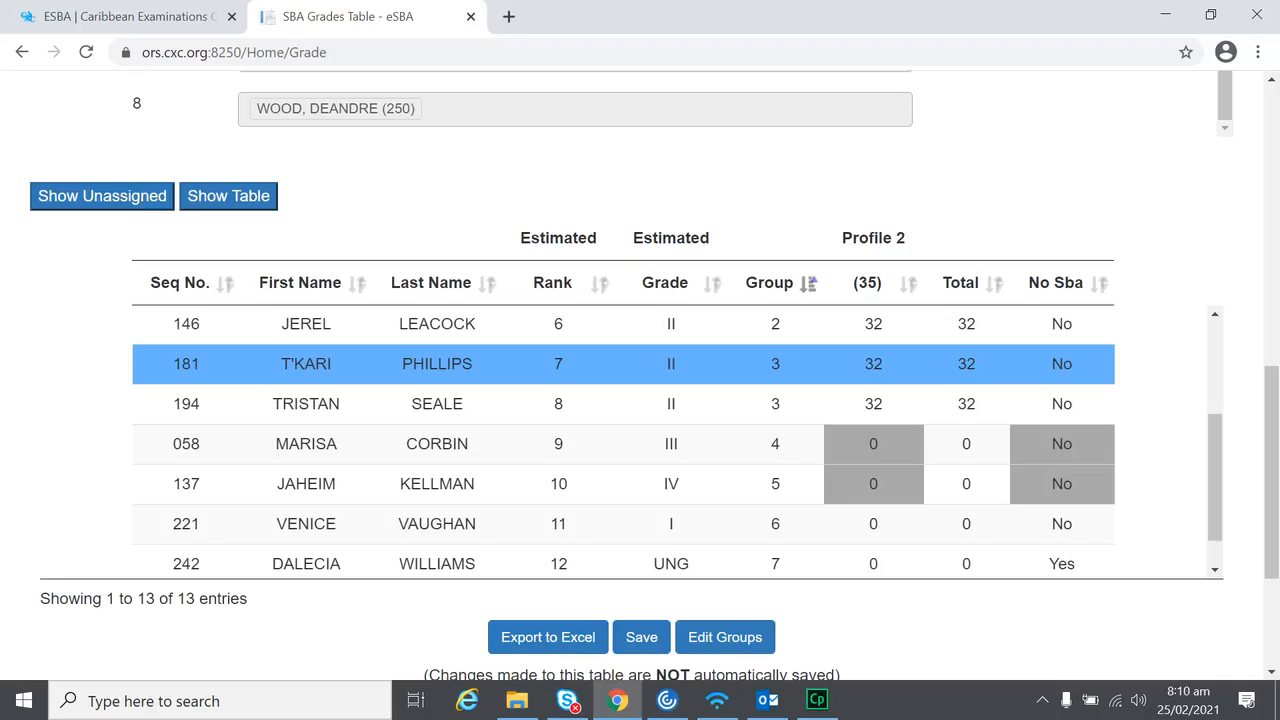
Give the group 6 candidate a Profile 2 score of 35 and save the grades table
{"action": "scroll", "coordinate": [930, 497], "scroll_direction": "down", "scroll_amount": 1}
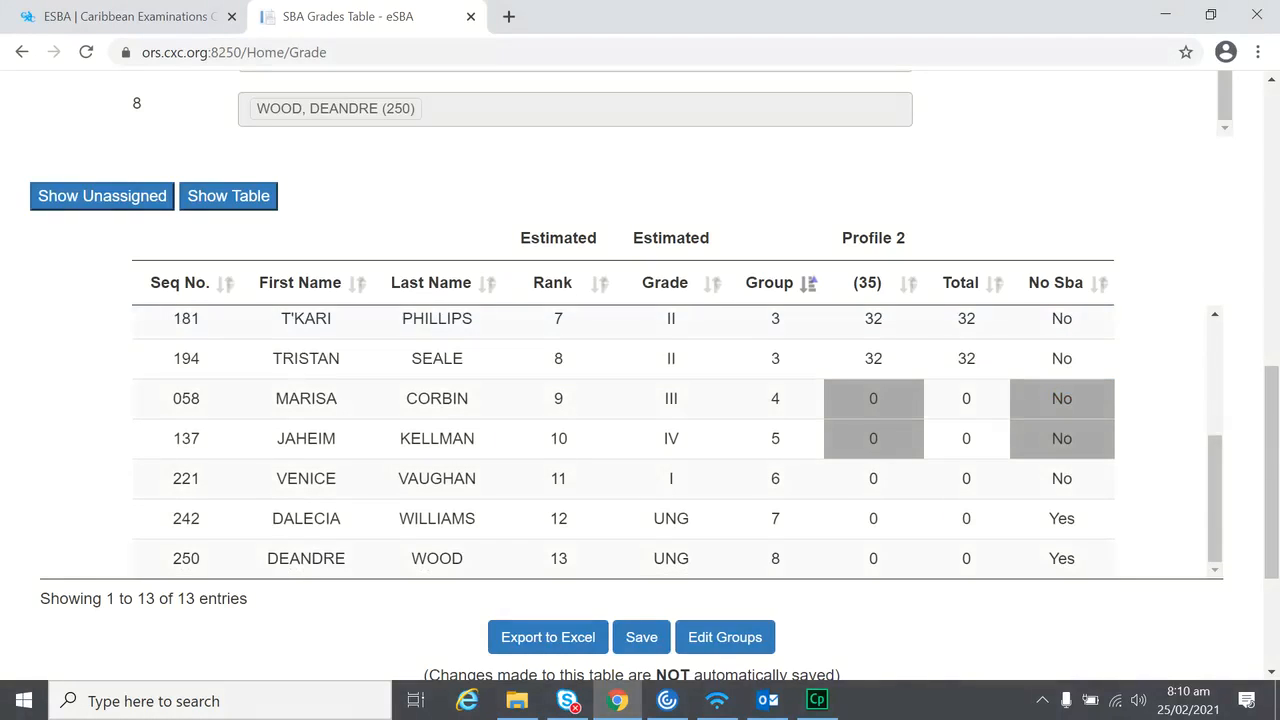
{"action": "left_click", "coordinate": [873, 479]}
{"action": "key", "text": "BackSpace"}
{"action": "type", "text": "35"}
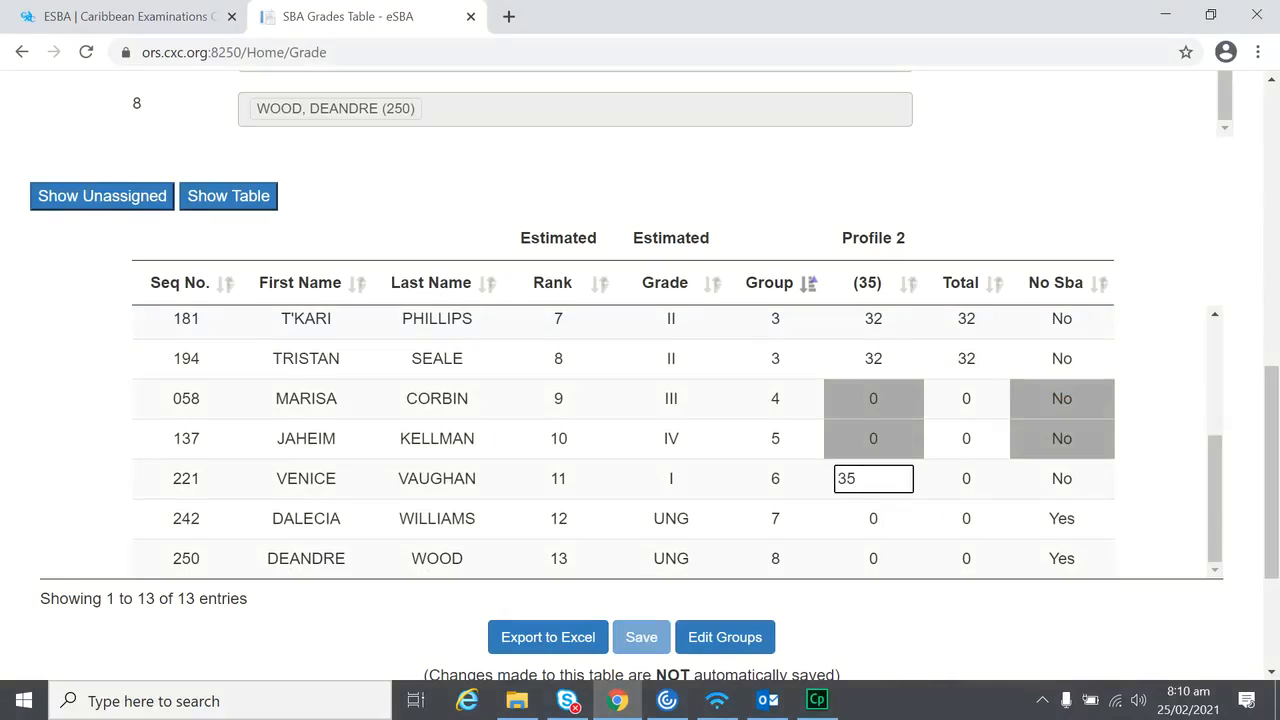
{"action": "key", "text": "Return"}
{"action": "scroll", "coordinate": [909, 480], "scroll_direction": "down", "scroll_amount": 1}
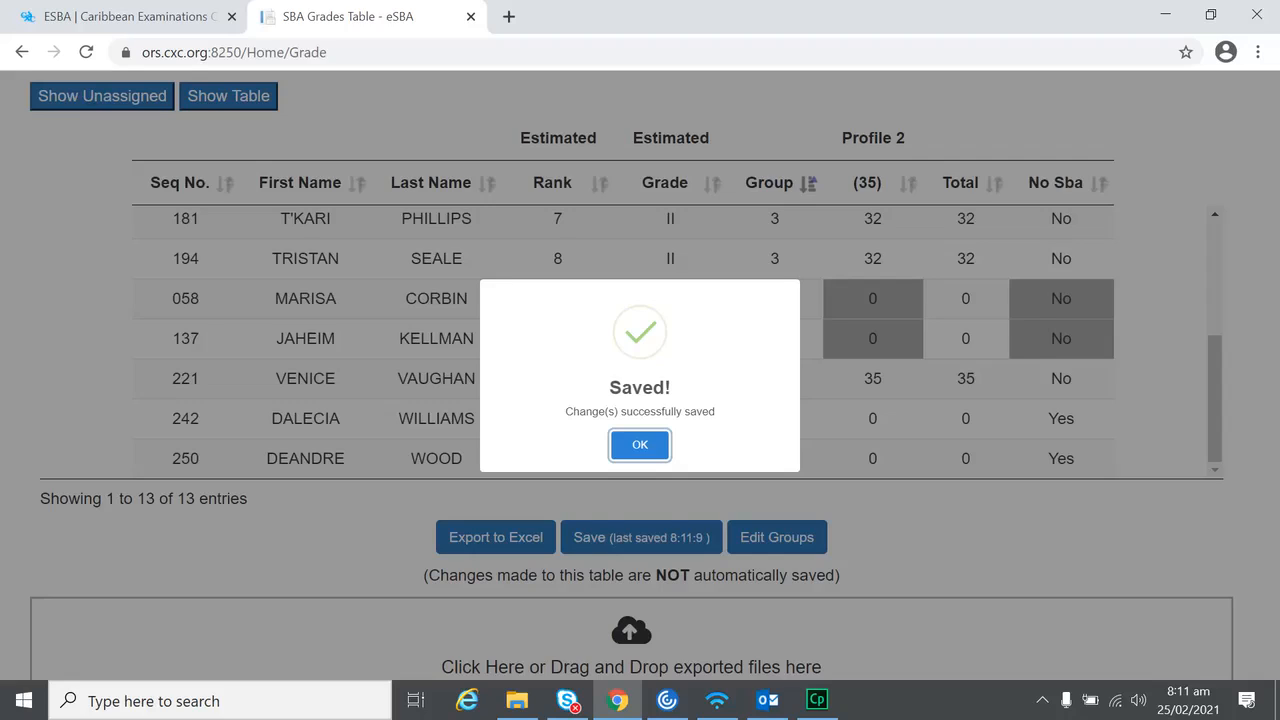
{"action": "key", "text": "Return"}
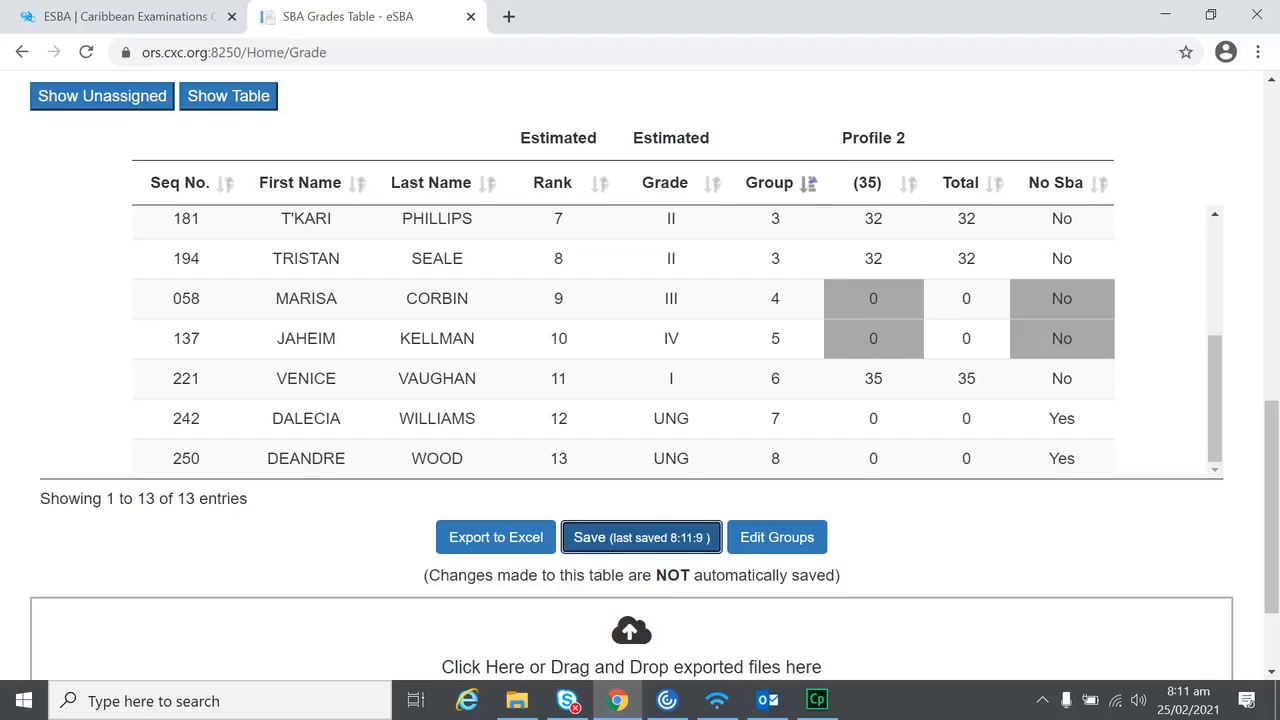
Export the grades table to Excel and open the downloaded 030002_01210090 GradeSheet workbook for editing
{"action": "left_click", "coordinate": [495, 537]}
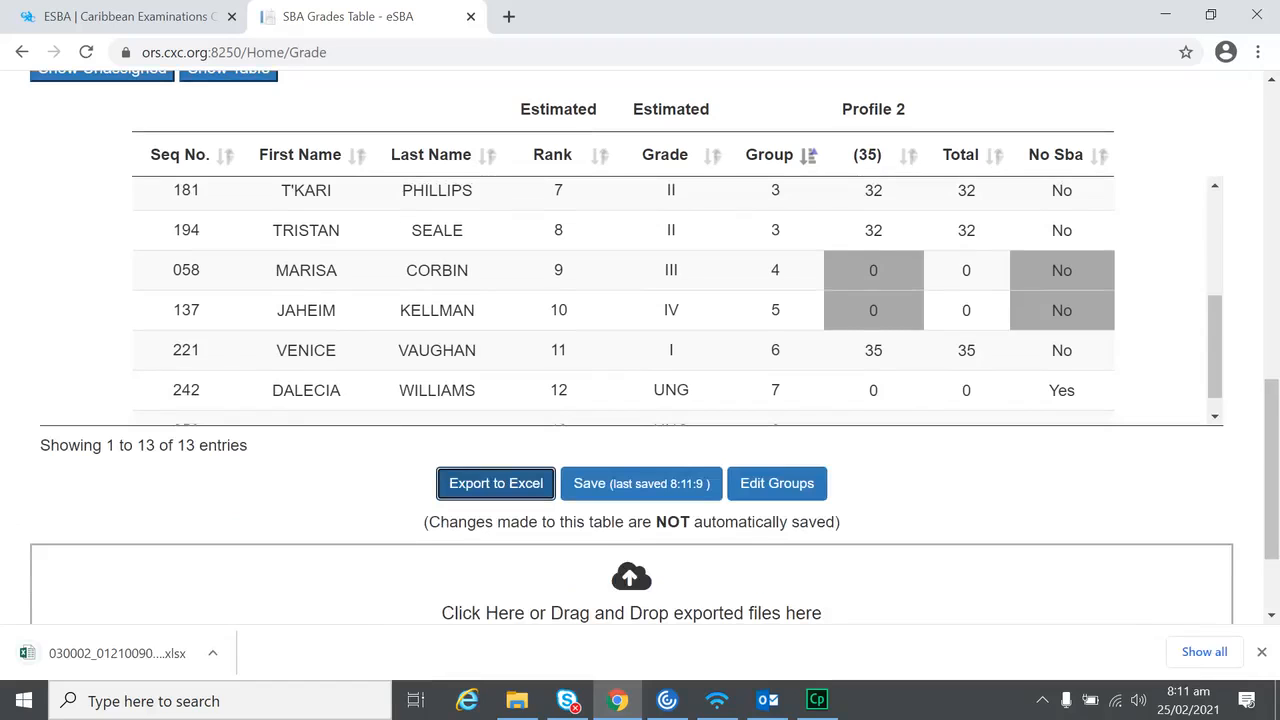
{"action": "left_click", "coordinate": [212, 653]}
{"action": "left_click", "coordinate": [269, 584]}
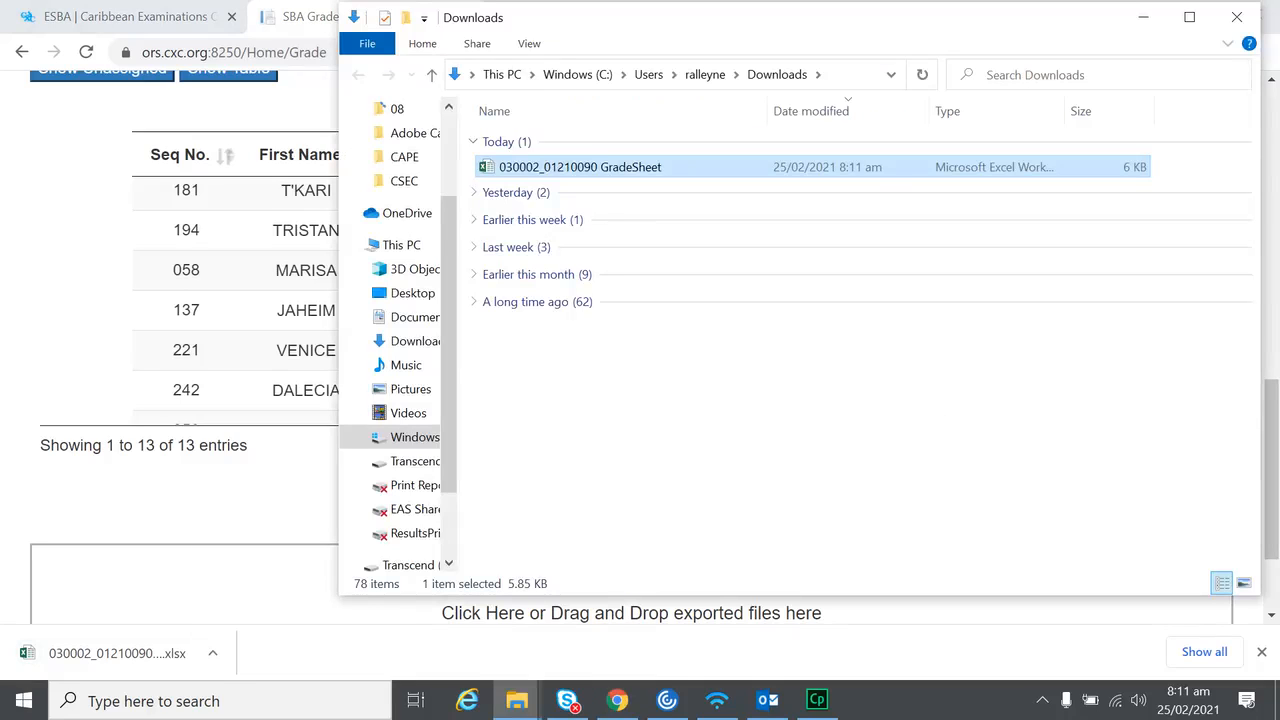
{"action": "double_click", "coordinate": [580, 167]}
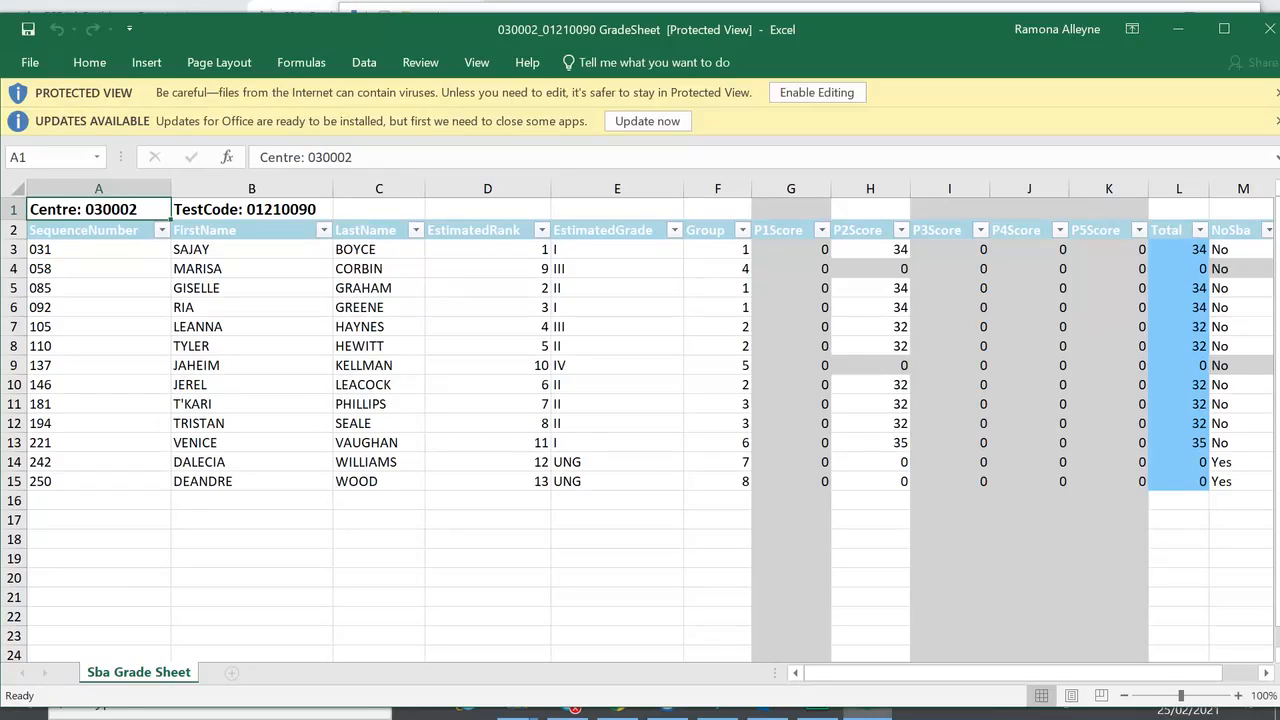
{"action": "left_click", "coordinate": [817, 93]}
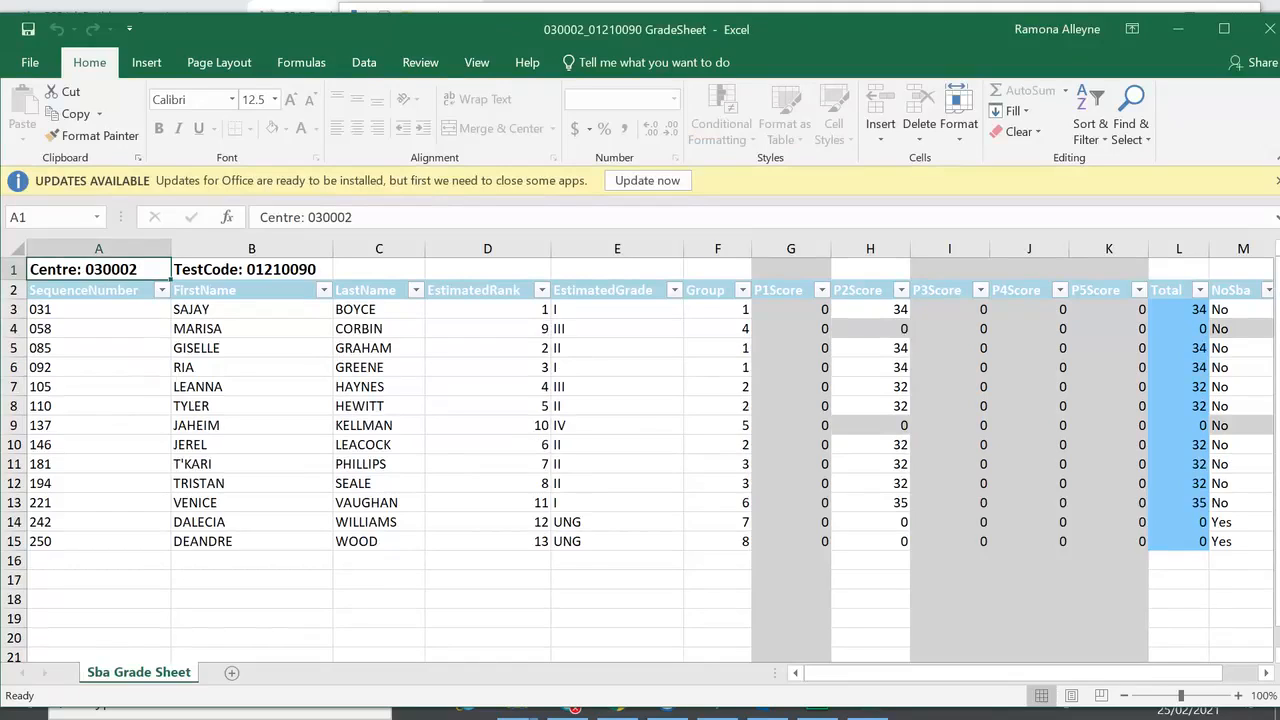
In row 14 of the Sba Grade Sheet, set EstimatedGrade to IV and NoSba to No
{"action": "left_click", "coordinate": [617, 522]}
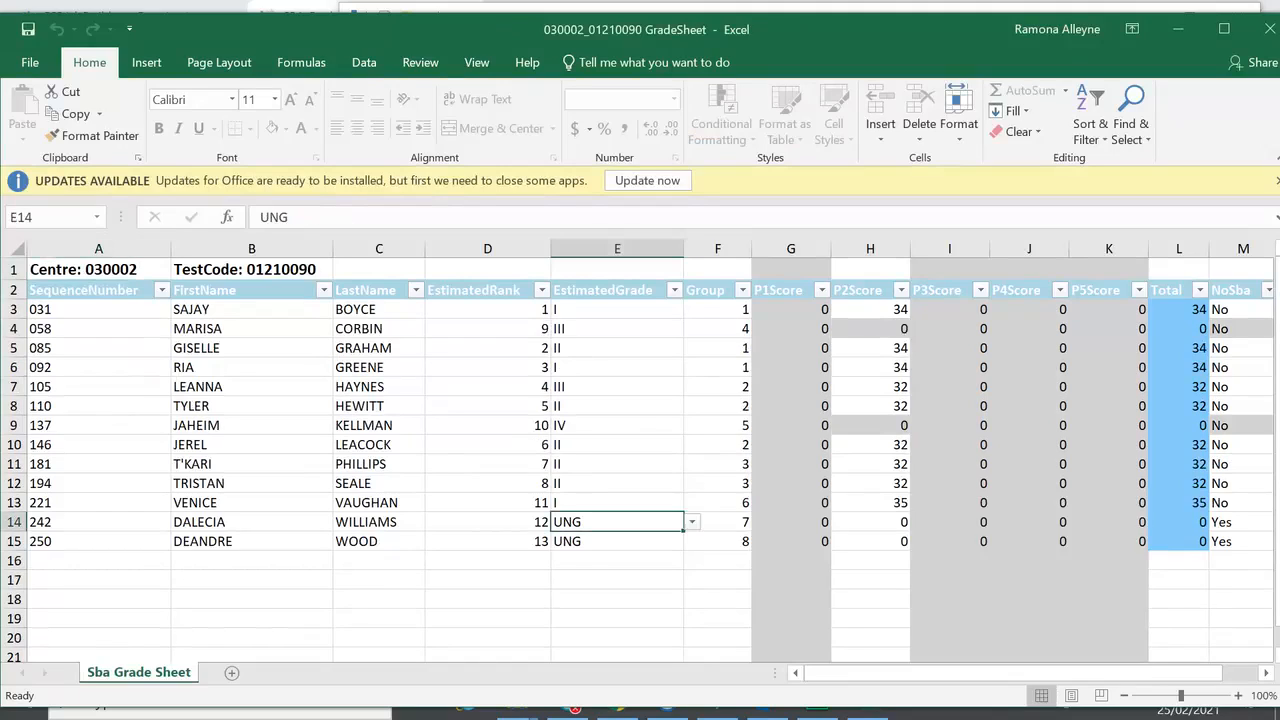
{"action": "left_click", "coordinate": [692, 522]}
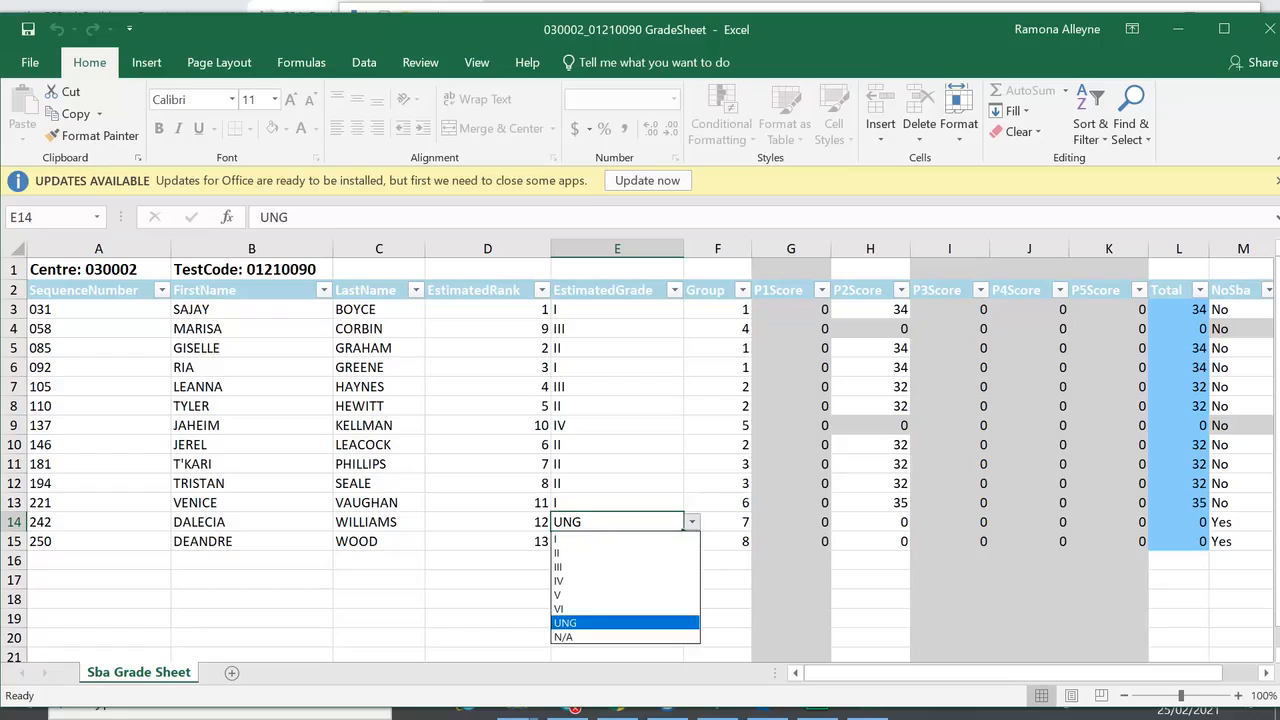
{"action": "left_click", "coordinate": [559, 581]}
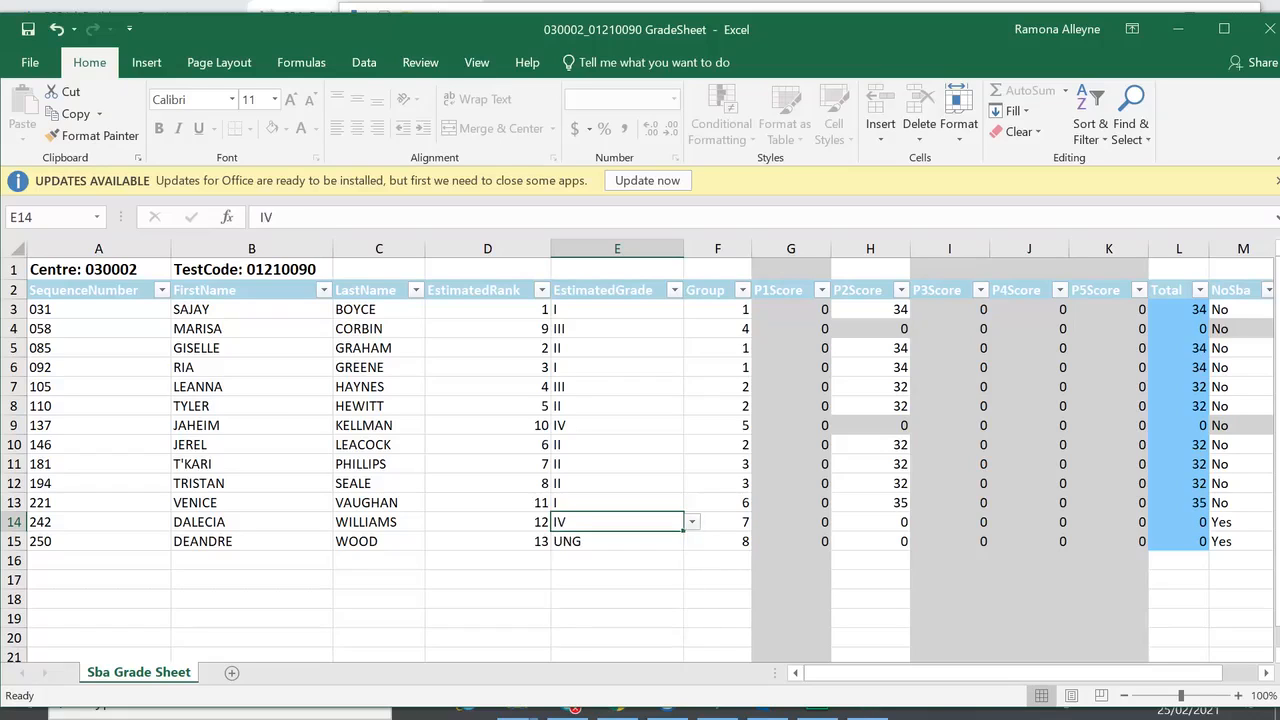
{"action": "left_click", "coordinate": [1238, 522]}
{"action": "left_click_drag", "start_coordinate": [1207, 674], "coordinate": [1238, 673]}
{"action": "left_click", "coordinate": [1143, 522]}
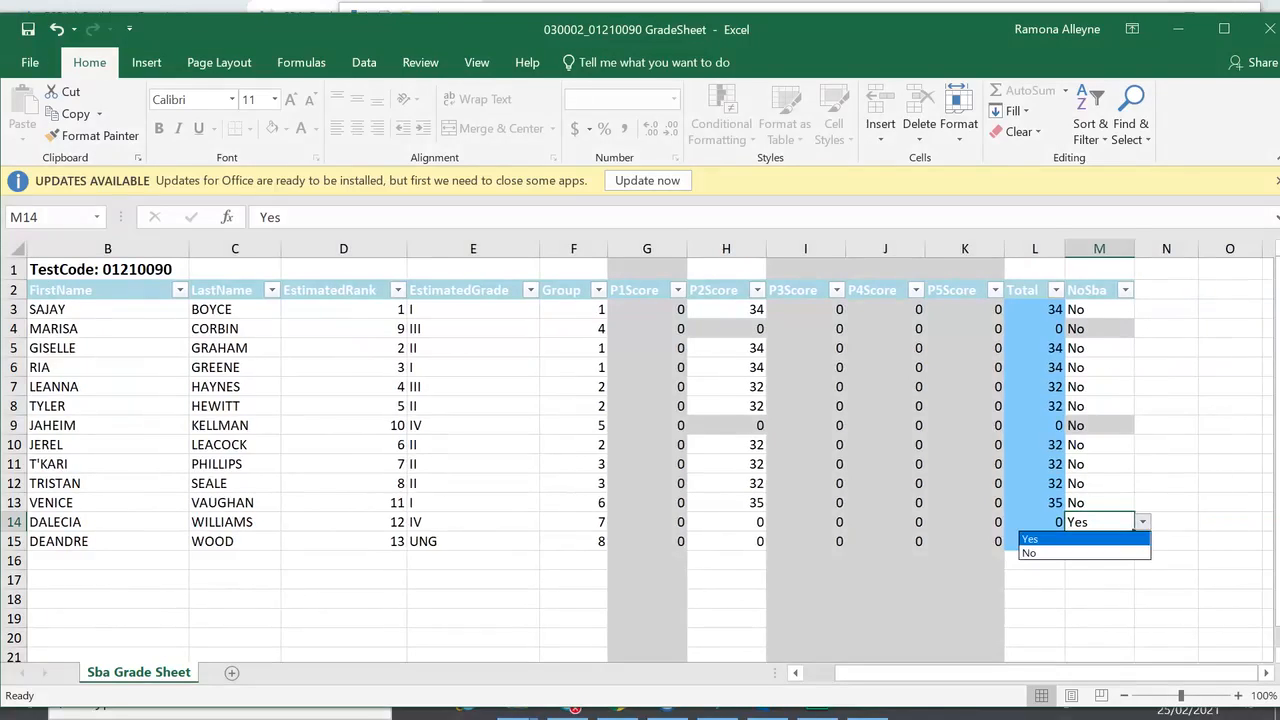
{"action": "left_click", "coordinate": [1030, 553]}
Enter 16 as the P2Score in cell H14 and save the workbook
{"action": "left_click", "coordinate": [727, 522]}
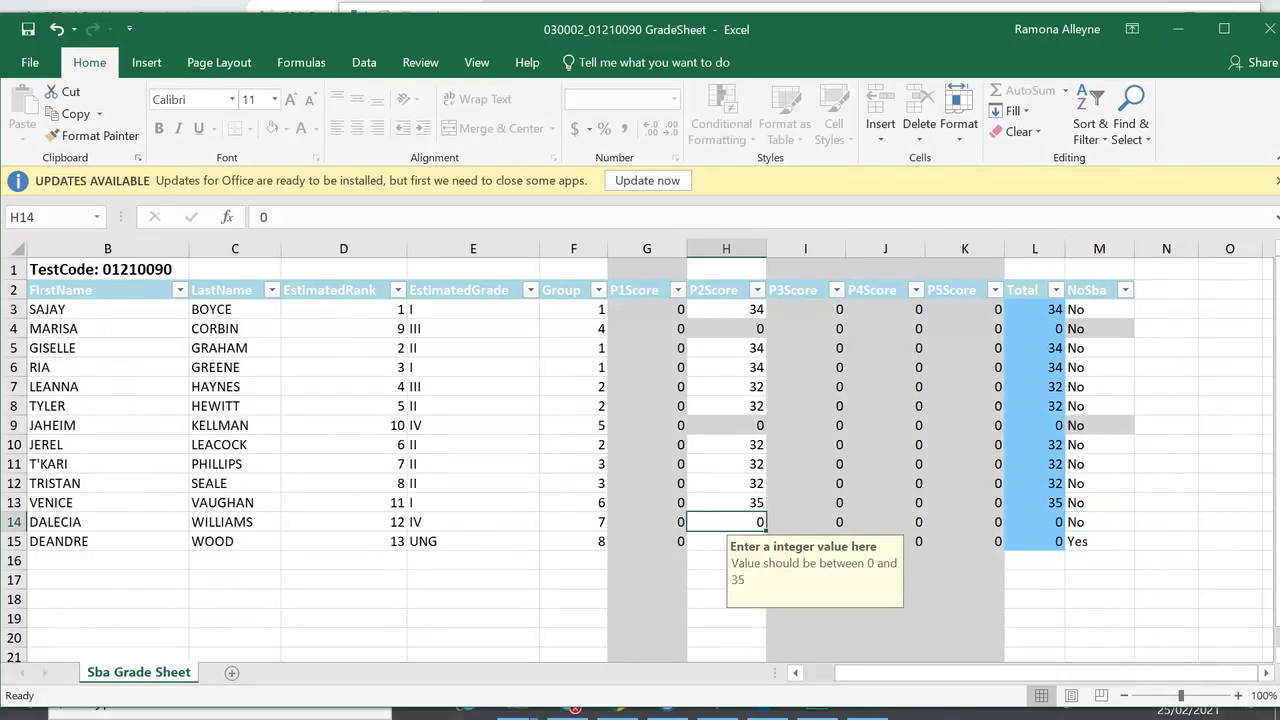
{"action": "double_click", "coordinate": [727, 522]}
{"action": "type", "text": "16"}
{"action": "left_click", "coordinate": [1166, 522]}
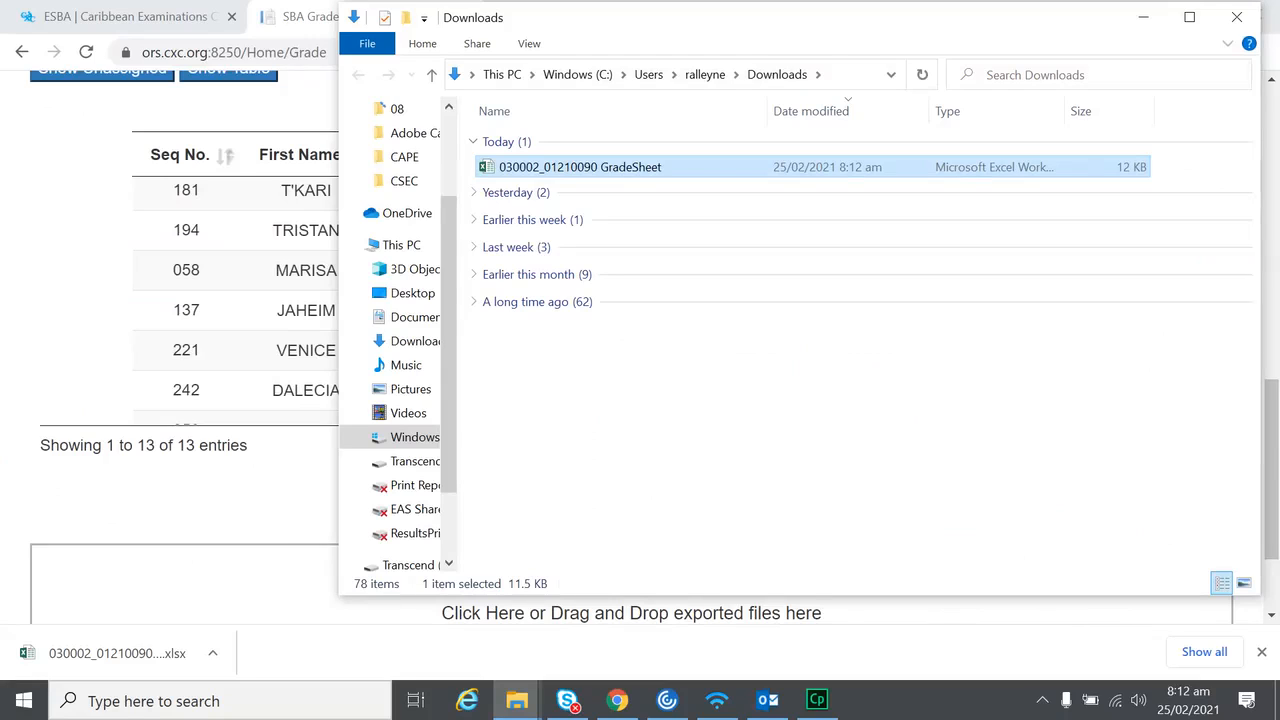
Upload the edited 030002_01210090 GradeSheet file to the eSBA grades page and review the imported rows
{"action": "left_click_drag", "start_coordinate": [560, 168], "coordinate": [272, 572]}
{"action": "scroll", "coordinate": [329, 506], "scroll_direction": "down", "scroll_amount": 2}
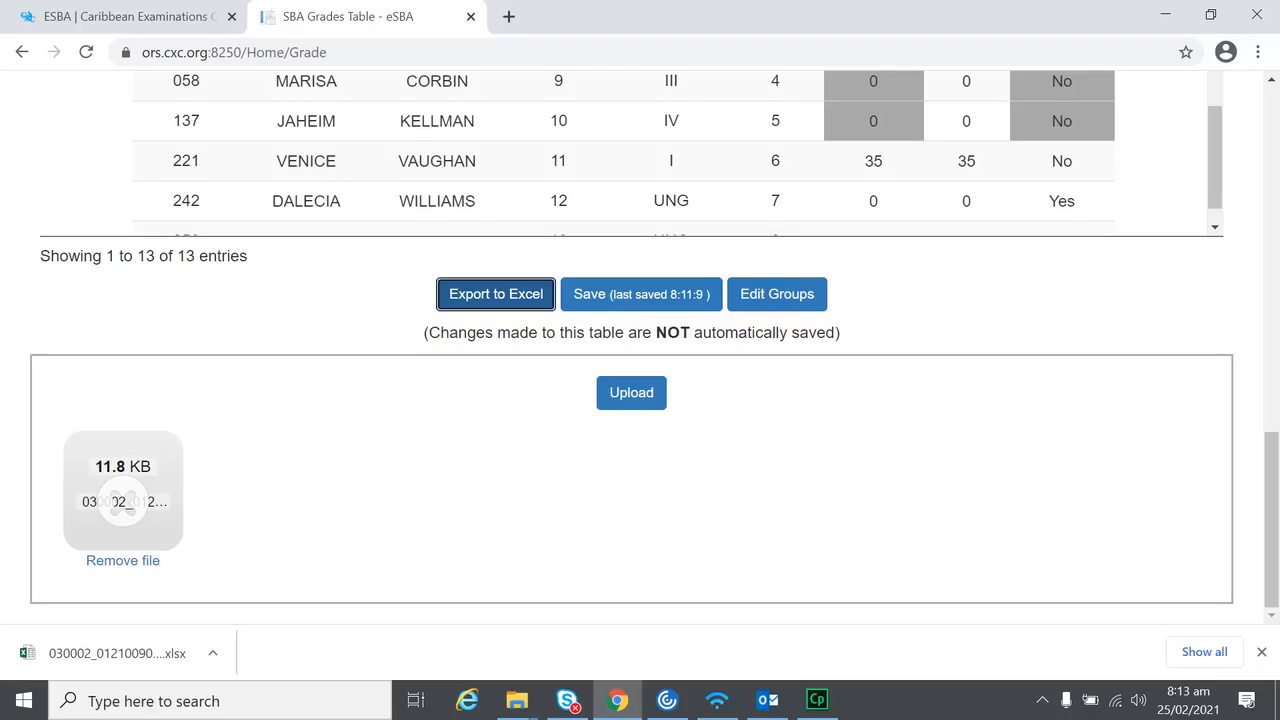
{"action": "left_click", "coordinate": [631, 393]}
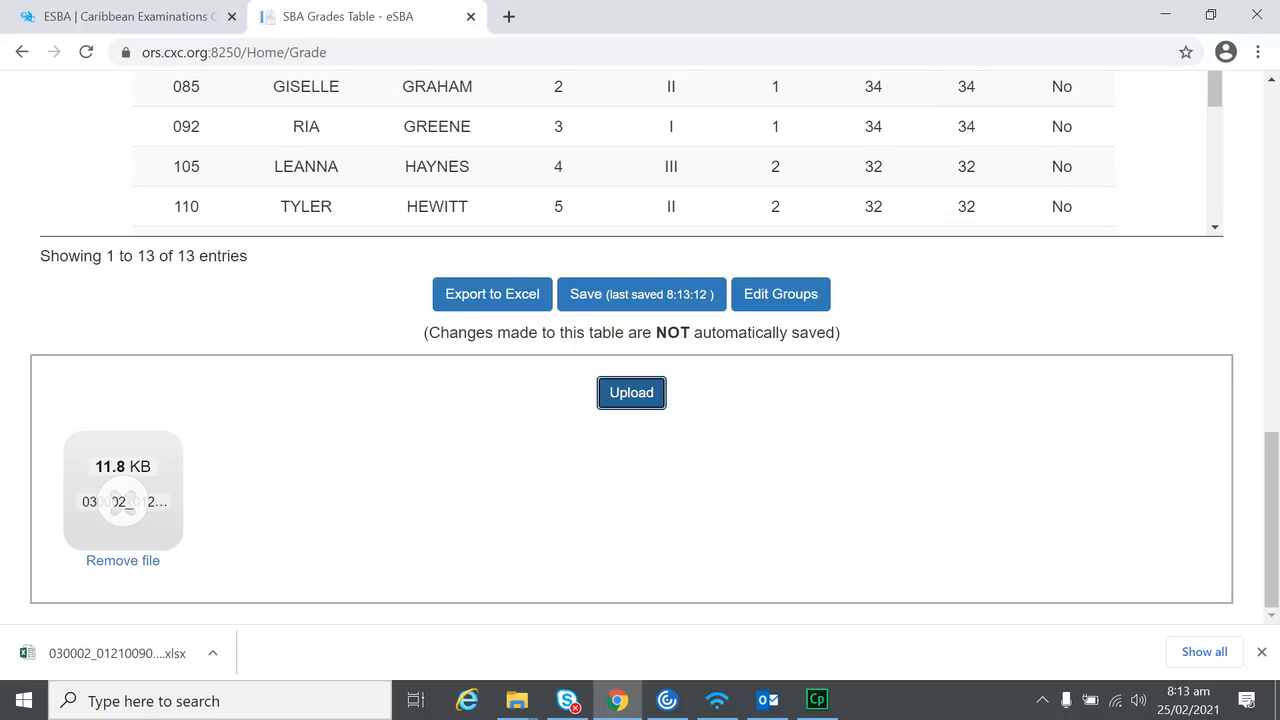
{"action": "scroll", "coordinate": [491, 171], "scroll_direction": "down", "scroll_amount": 5}
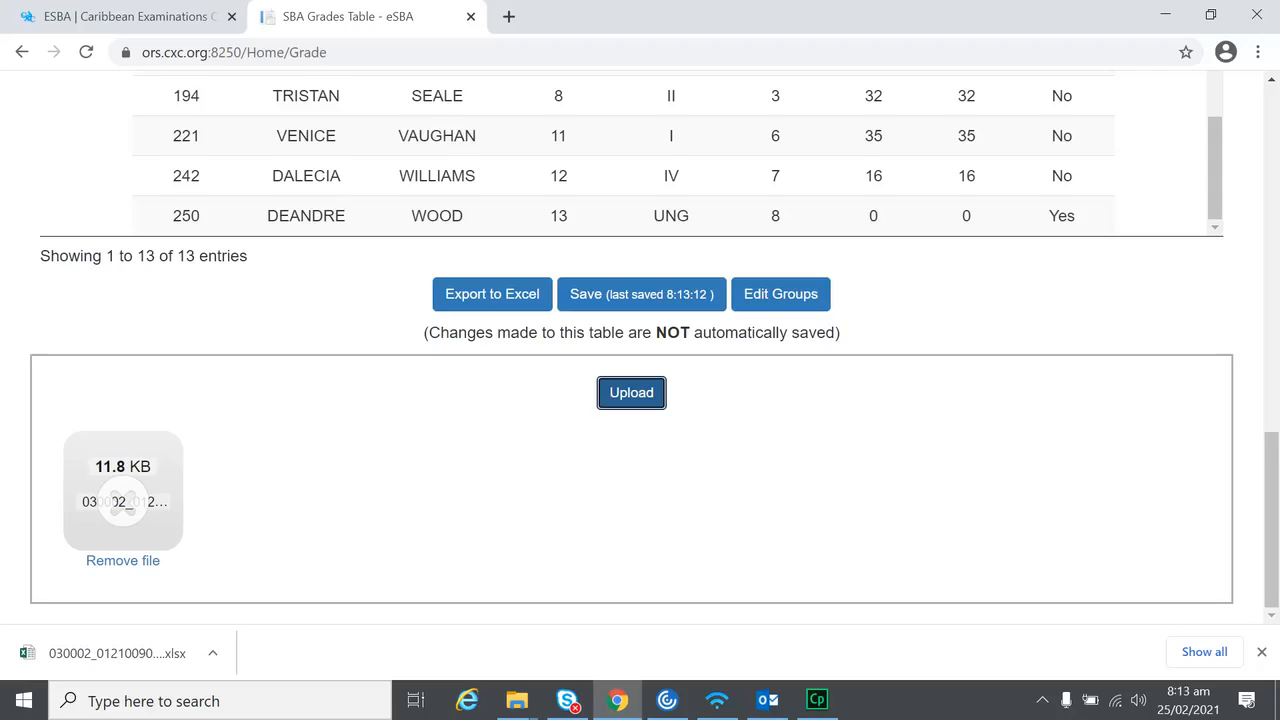
{"action": "scroll", "coordinate": [737, 486], "scroll_direction": "up", "scroll_amount": 3}
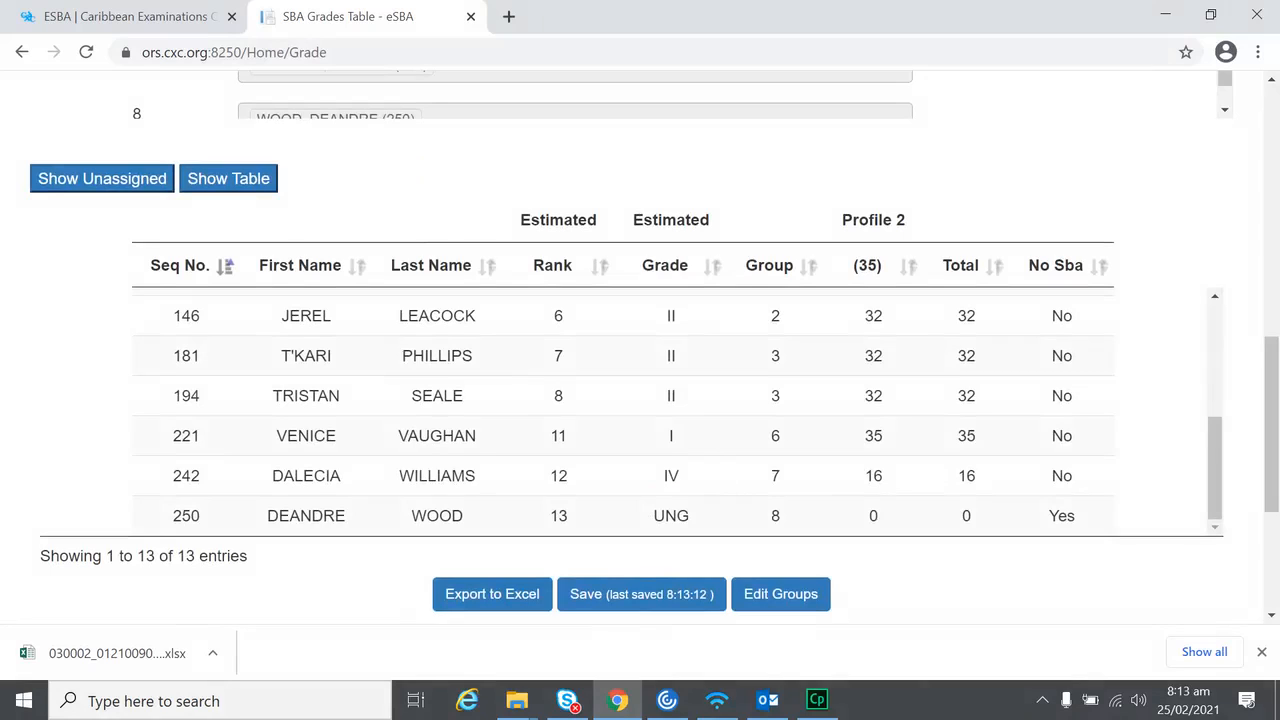
{"action": "scroll", "coordinate": [471, 366], "scroll_direction": "up", "scroll_amount": 3}
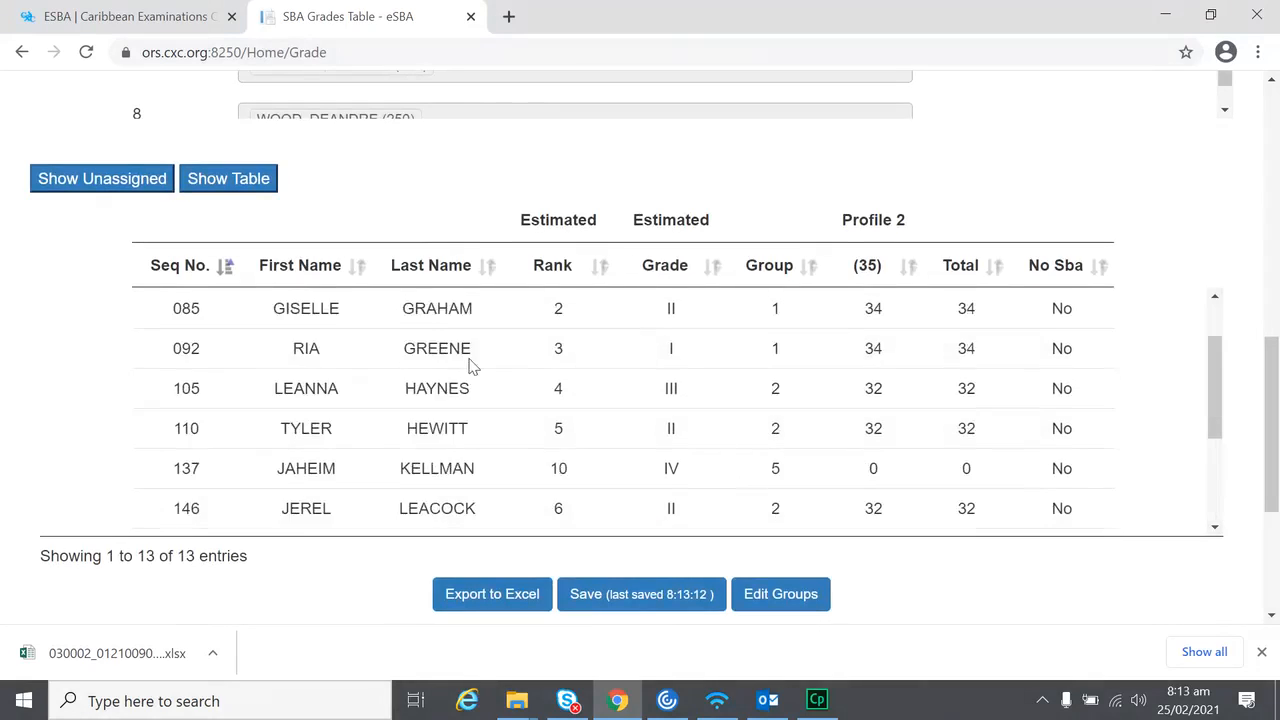
Return from the grades page to the Online Registration home page and open the report selection screen
{"action": "scroll", "coordinate": [920, 236], "scroll_direction": "up", "scroll_amount": 7}
{"action": "scroll", "coordinate": [1025, 257], "scroll_direction": "up", "scroll_amount": 2}
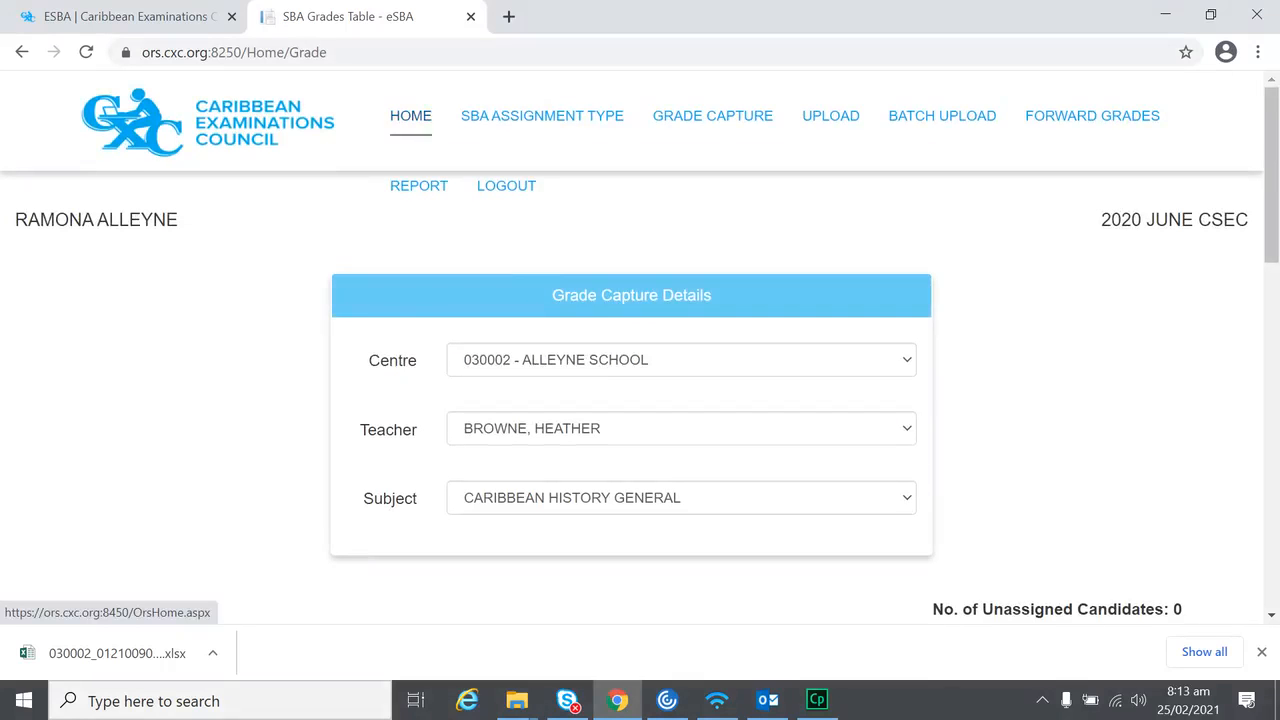
{"action": "left_click", "coordinate": [411, 116]}
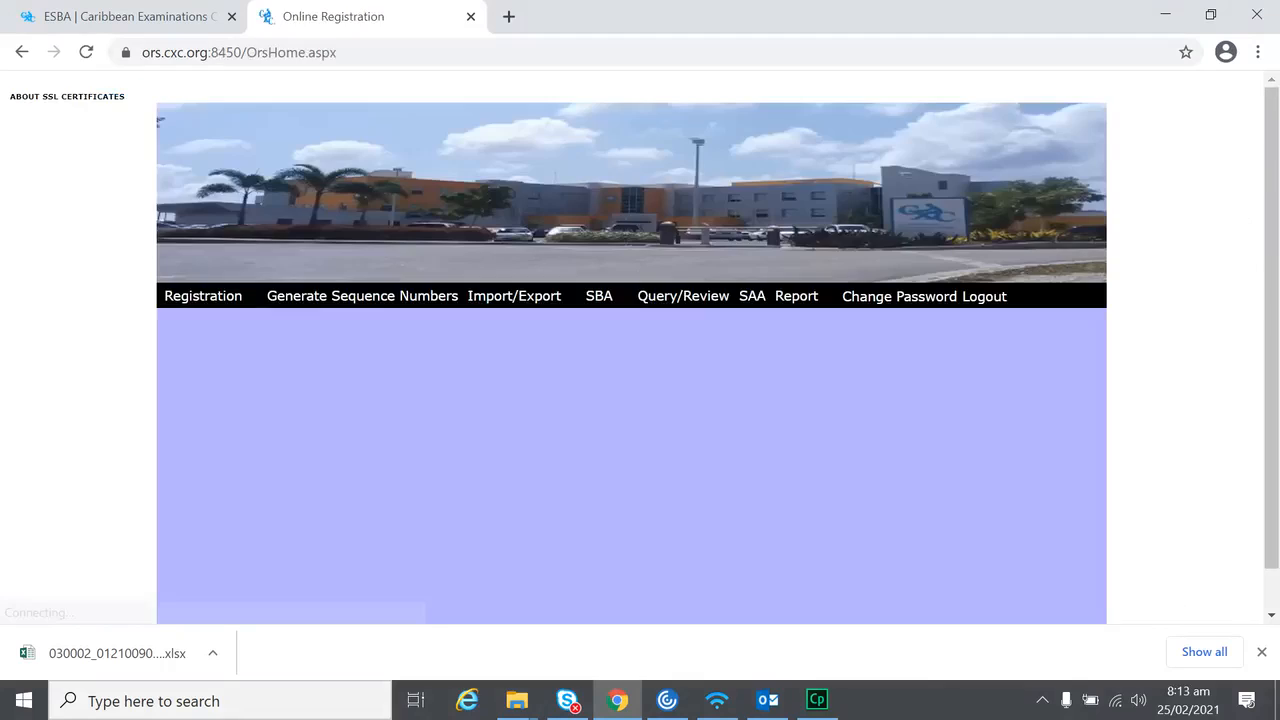
{"action": "mouse_move", "coordinate": [798, 302]}
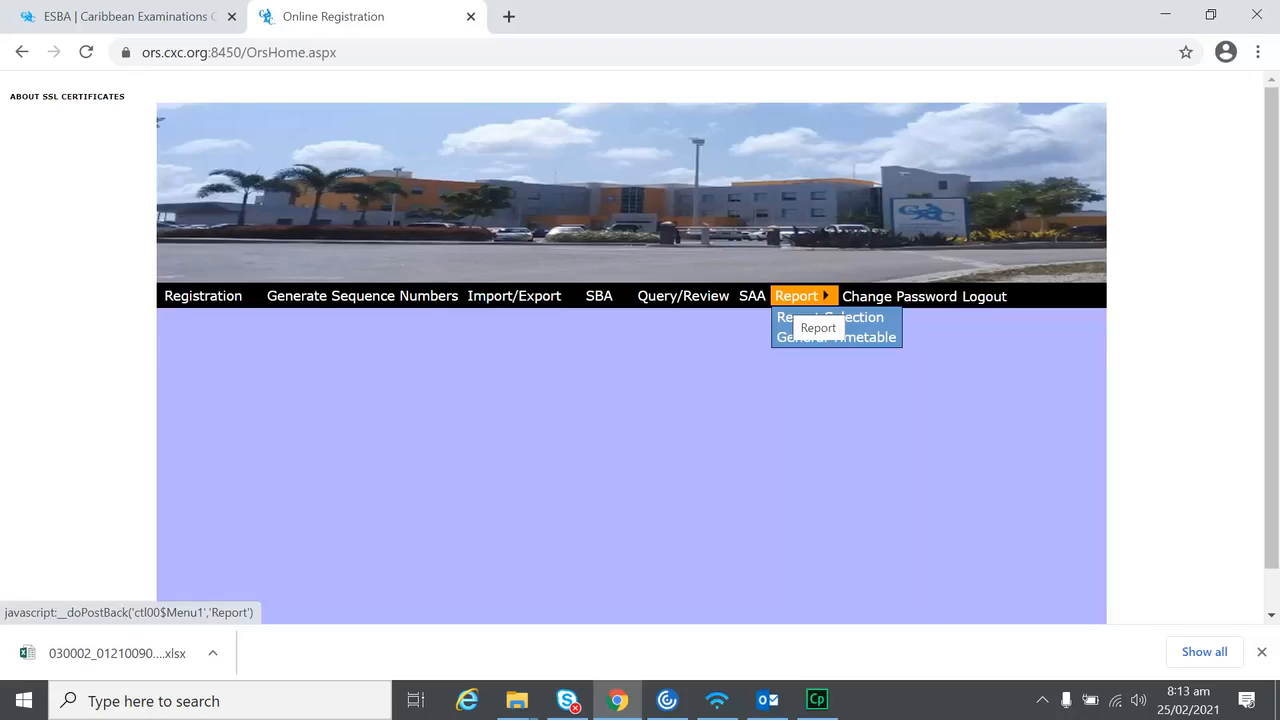
{"action": "left_click", "coordinate": [810, 317]}
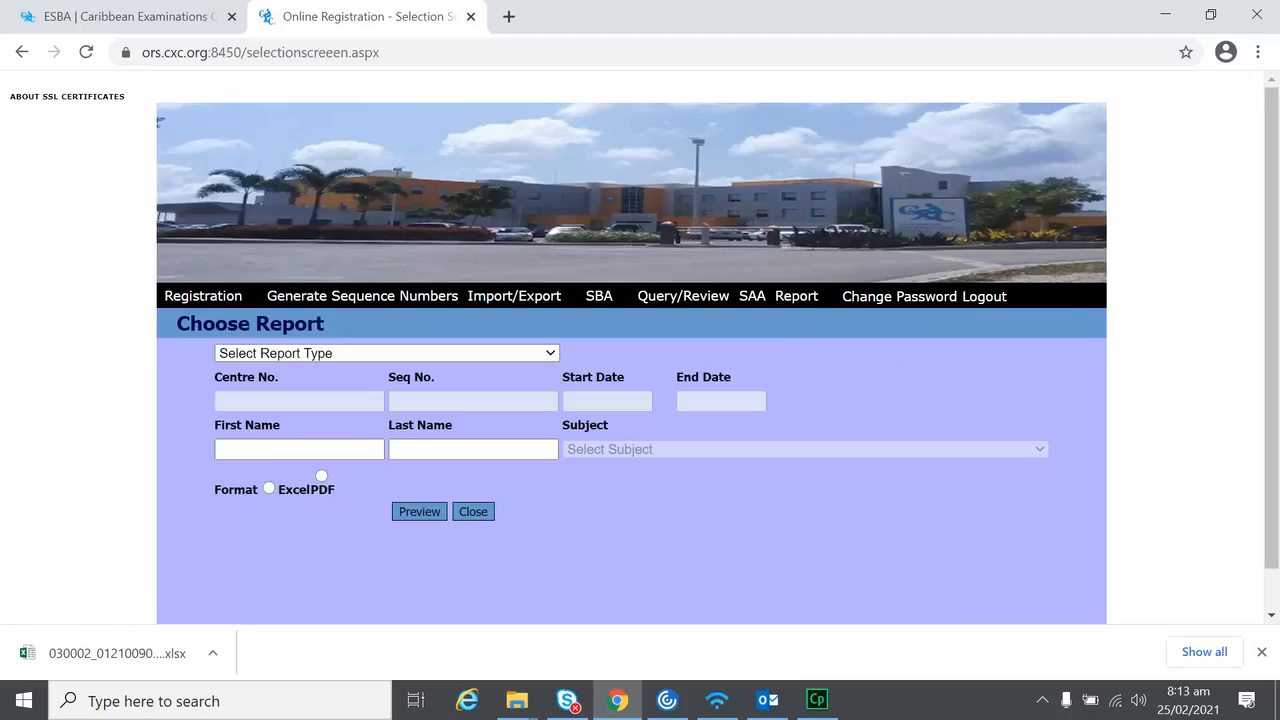
Choose the SBA- Candidates to Upload report for centre number 030002 and the subject CARIBBEAN HISTORY GENERAL
{"action": "left_click", "coordinate": [480, 353]}
{"action": "scroll", "coordinate": [486, 300], "scroll_direction": "down", "scroll_amount": 15}
{"action": "scroll", "coordinate": [488, 305], "scroll_direction": "up", "scroll_amount": 4}
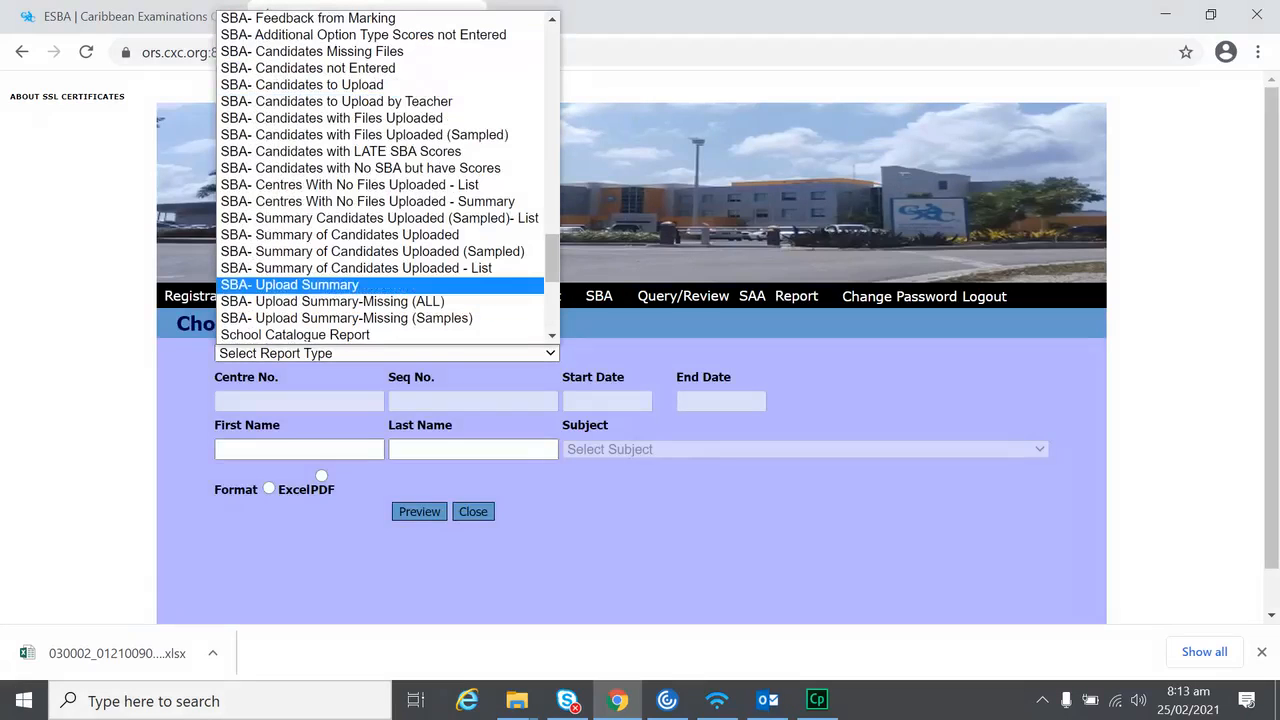
{"action": "left_click", "coordinate": [302, 85]}
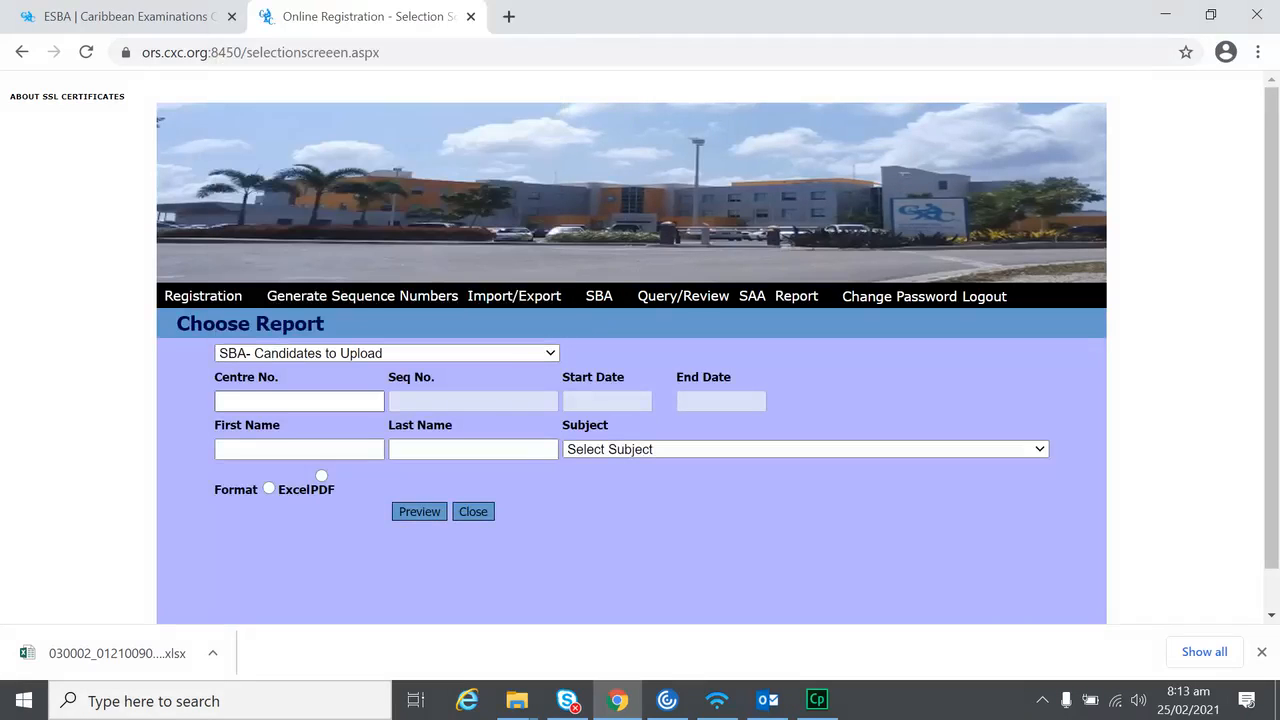
{"action": "left_click", "coordinate": [299, 401]}
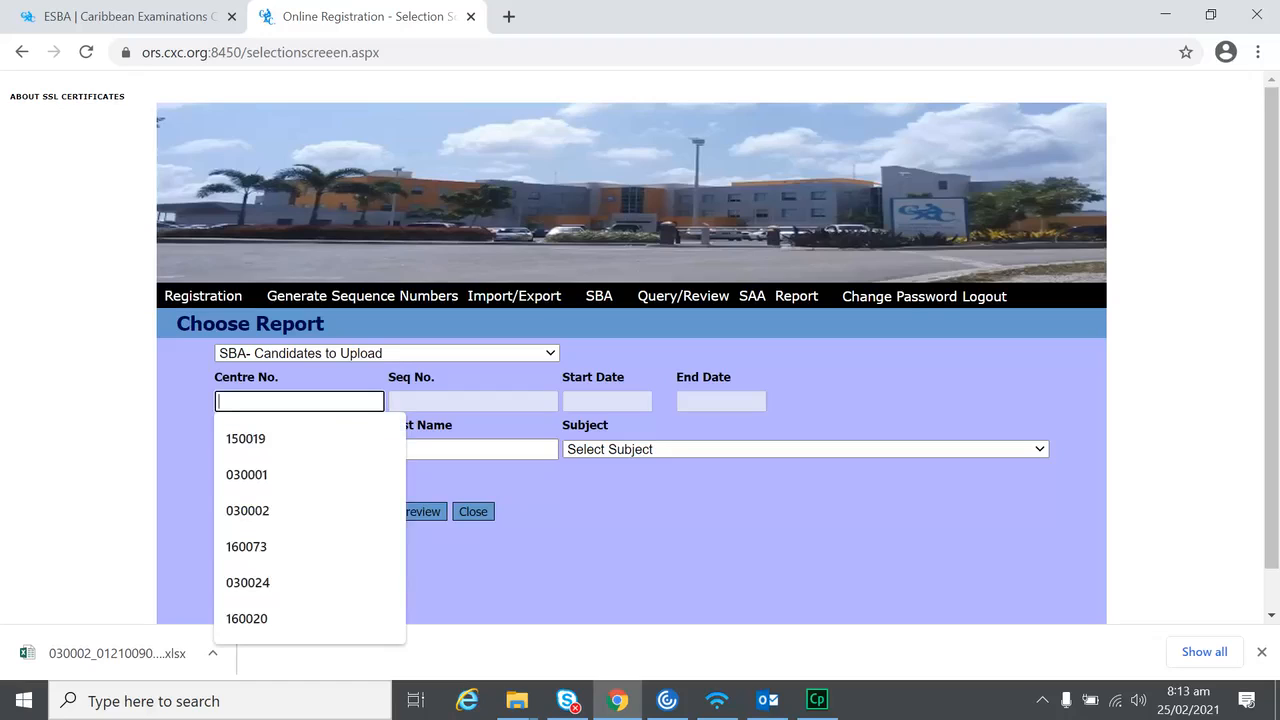
{"action": "left_click", "coordinate": [248, 511]}
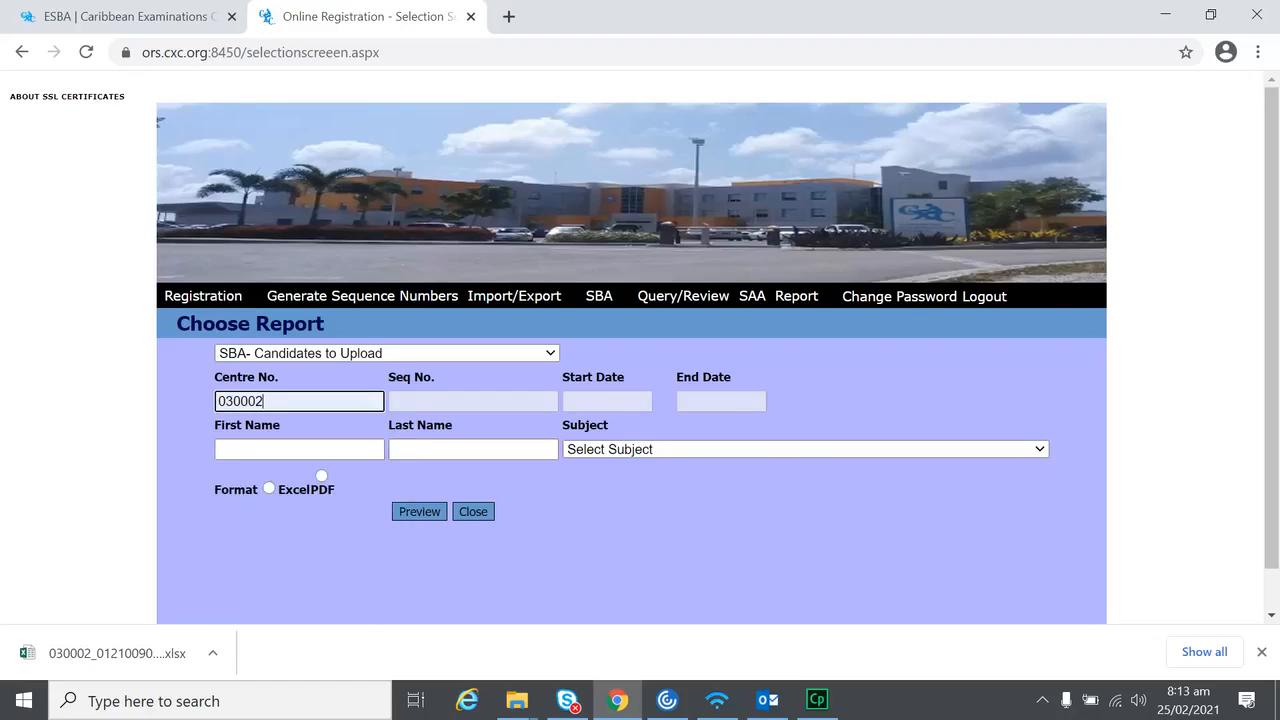
{"action": "left_click", "coordinate": [805, 449]}
{"action": "left_click", "coordinate": [670, 197]}
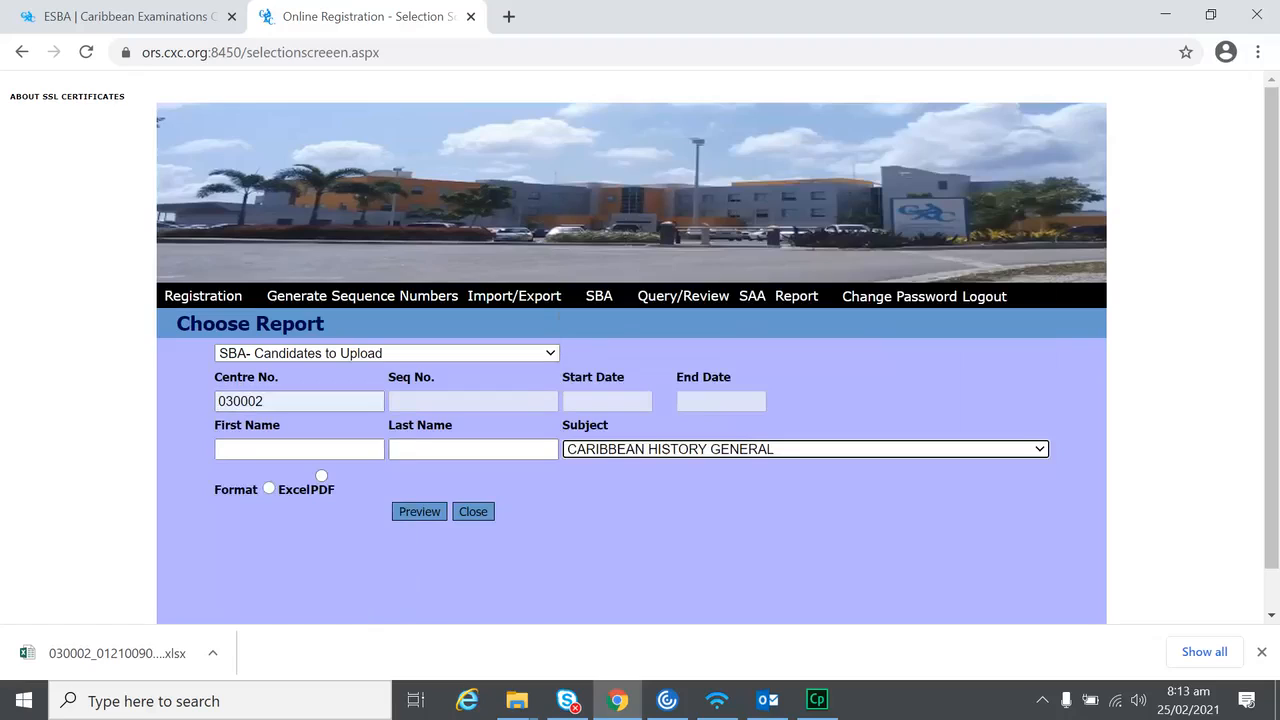
Generate the Candidates to Upload report in PDF format and open the downloaded file
{"action": "left_click", "coordinate": [321, 476]}
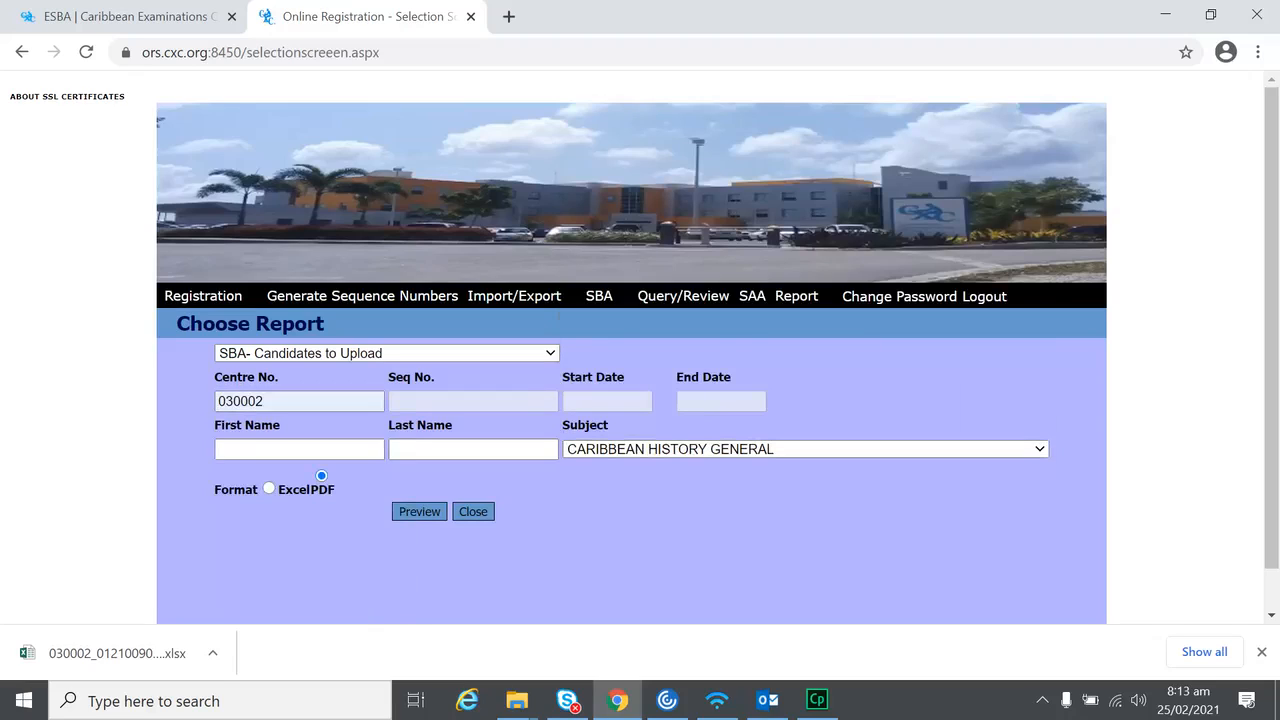
{"action": "left_click", "coordinate": [419, 511]}
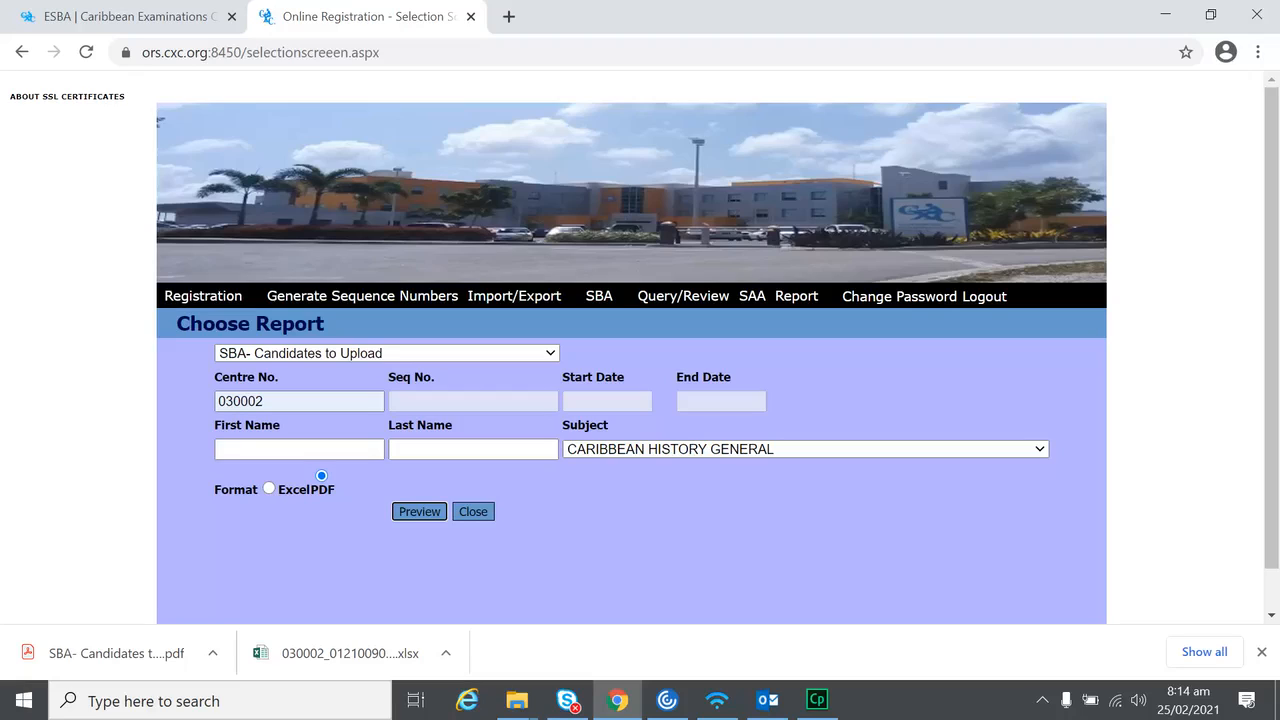
{"action": "left_click", "coordinate": [117, 653]}
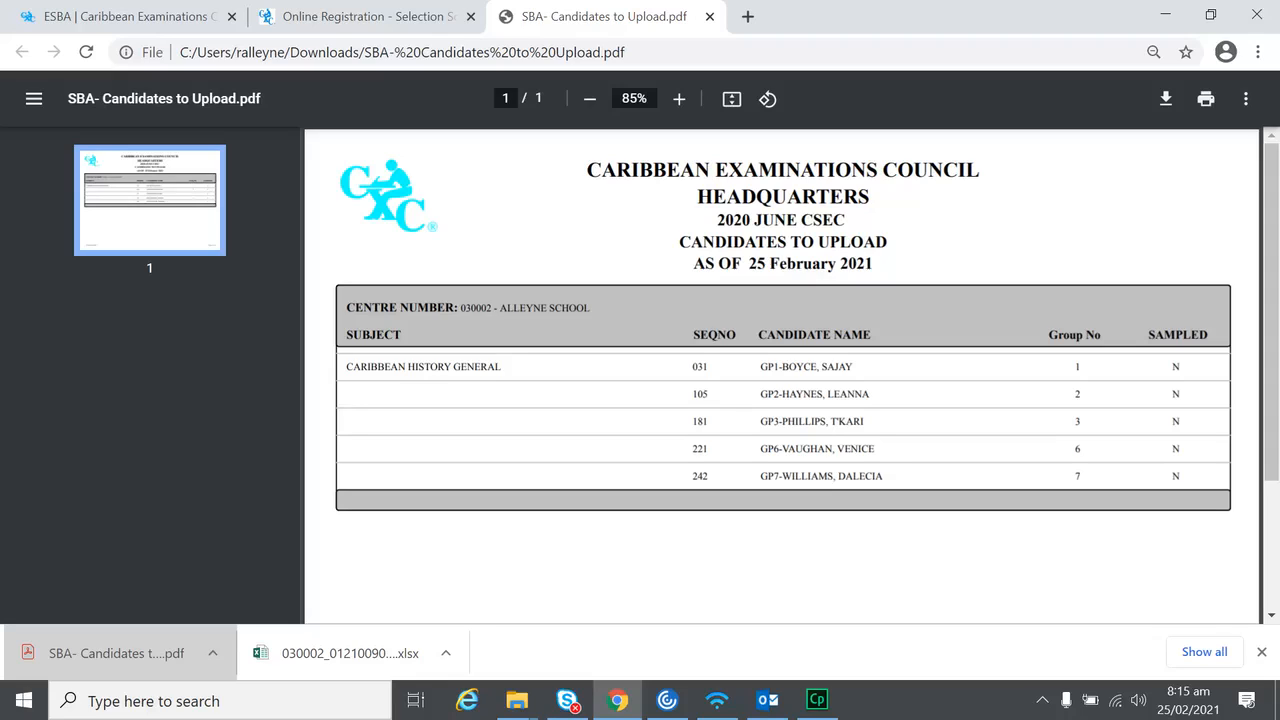
Go back to the SBA section, open eSBA's batch upload page, and select centre 030002 - ALLEYNE SCHOOL and subject CARIBBEAN HISTORY GENERAL
{"action": "left_click", "coordinate": [355, 16]}
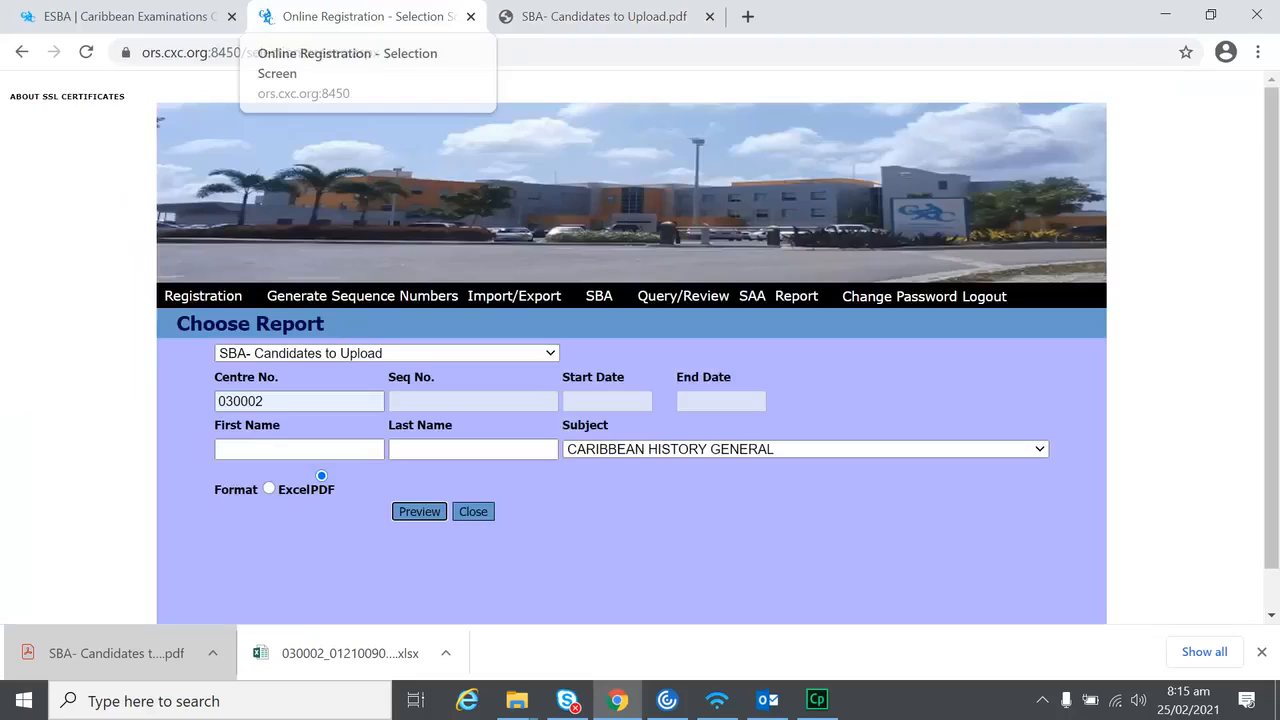
{"action": "left_click", "coordinate": [599, 296]}
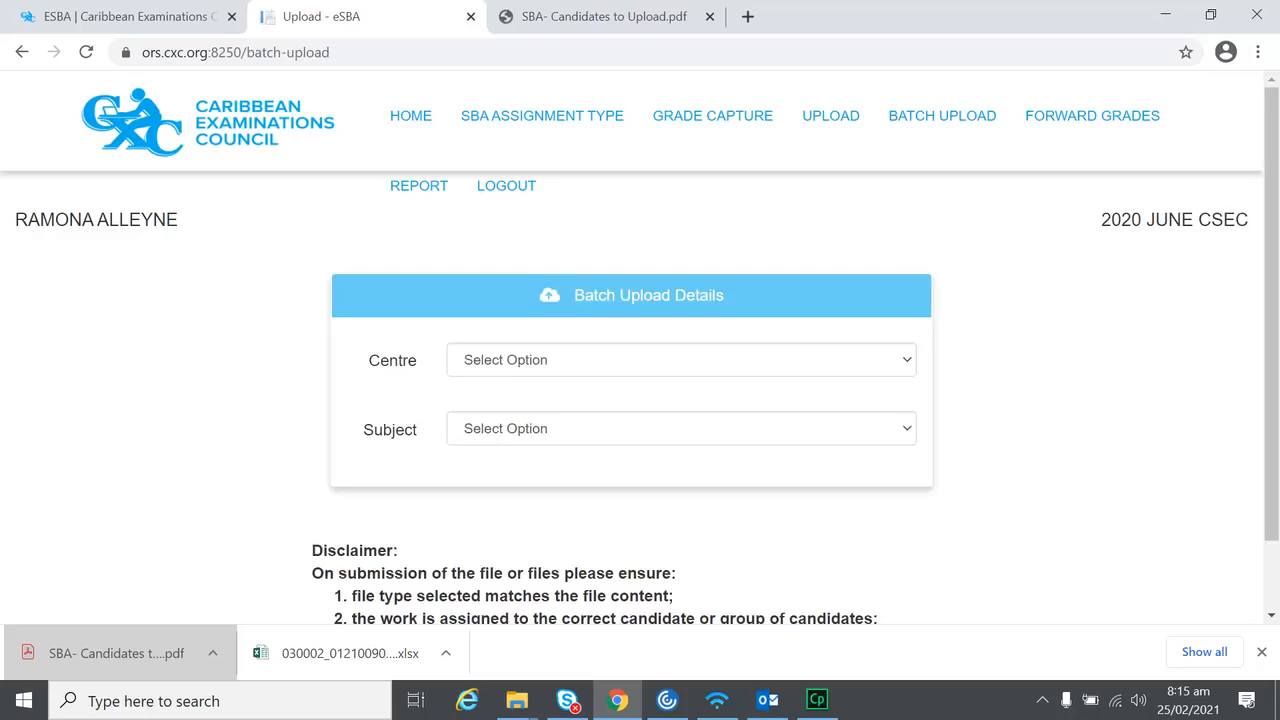
{"action": "left_click", "coordinate": [681, 360]}
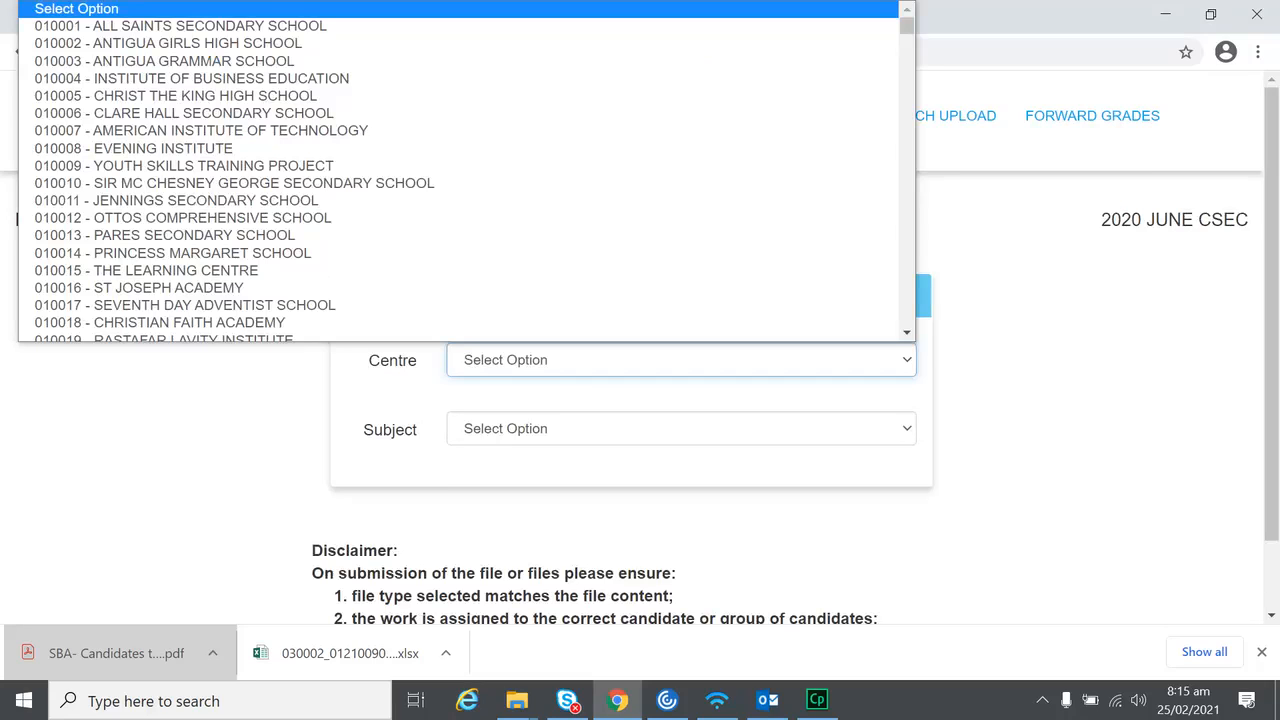
{"action": "type", "text": "03"}
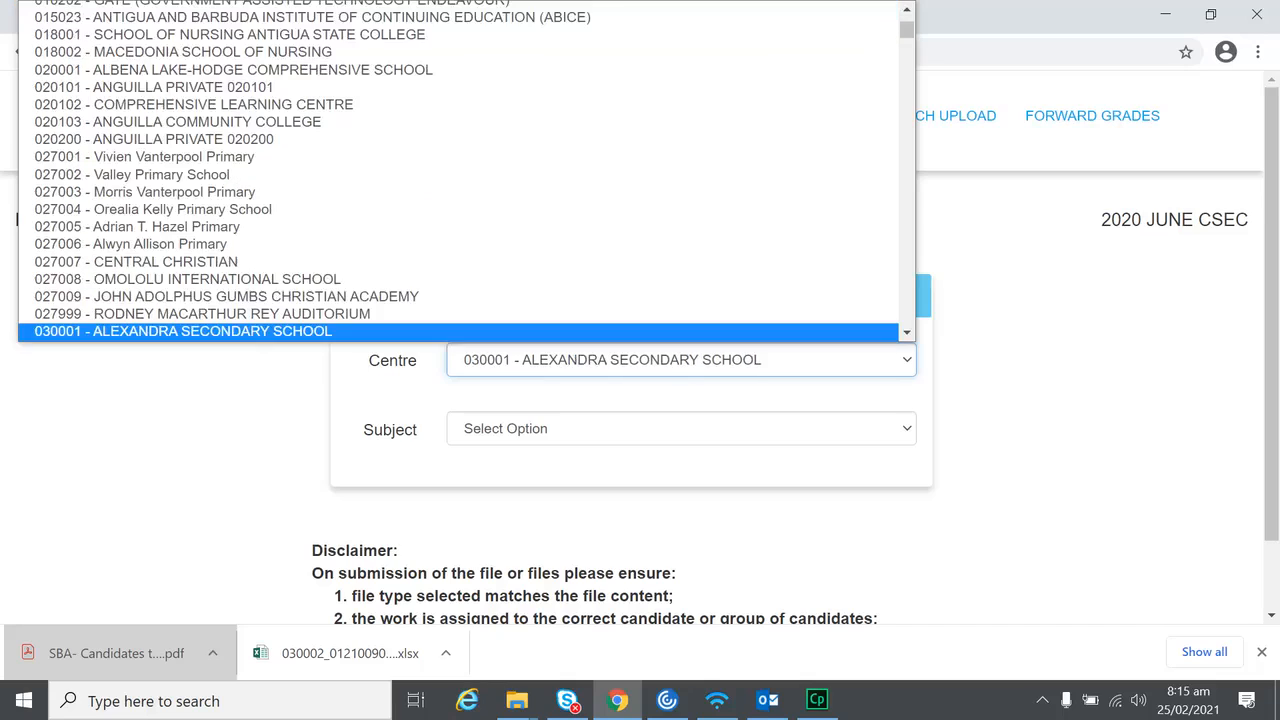
{"action": "key", "text": "Down"}
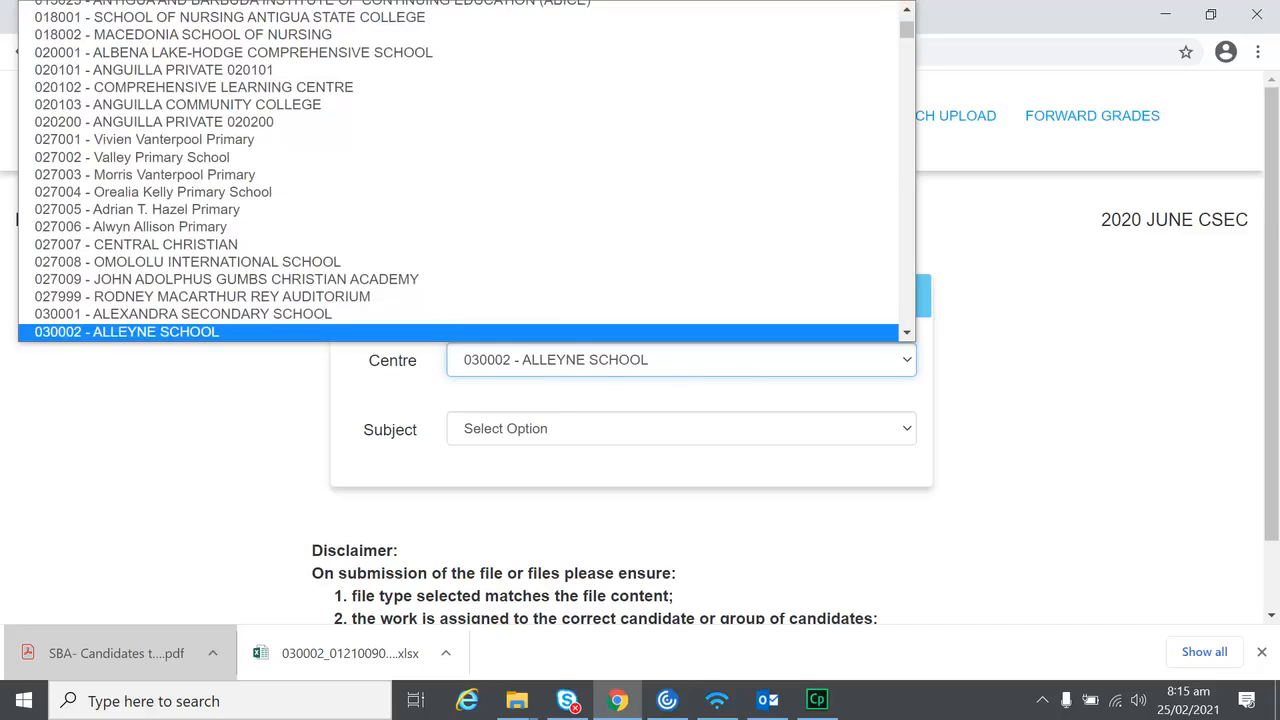
{"action": "key", "text": "Return"}
{"action": "left_click", "coordinate": [681, 429]}
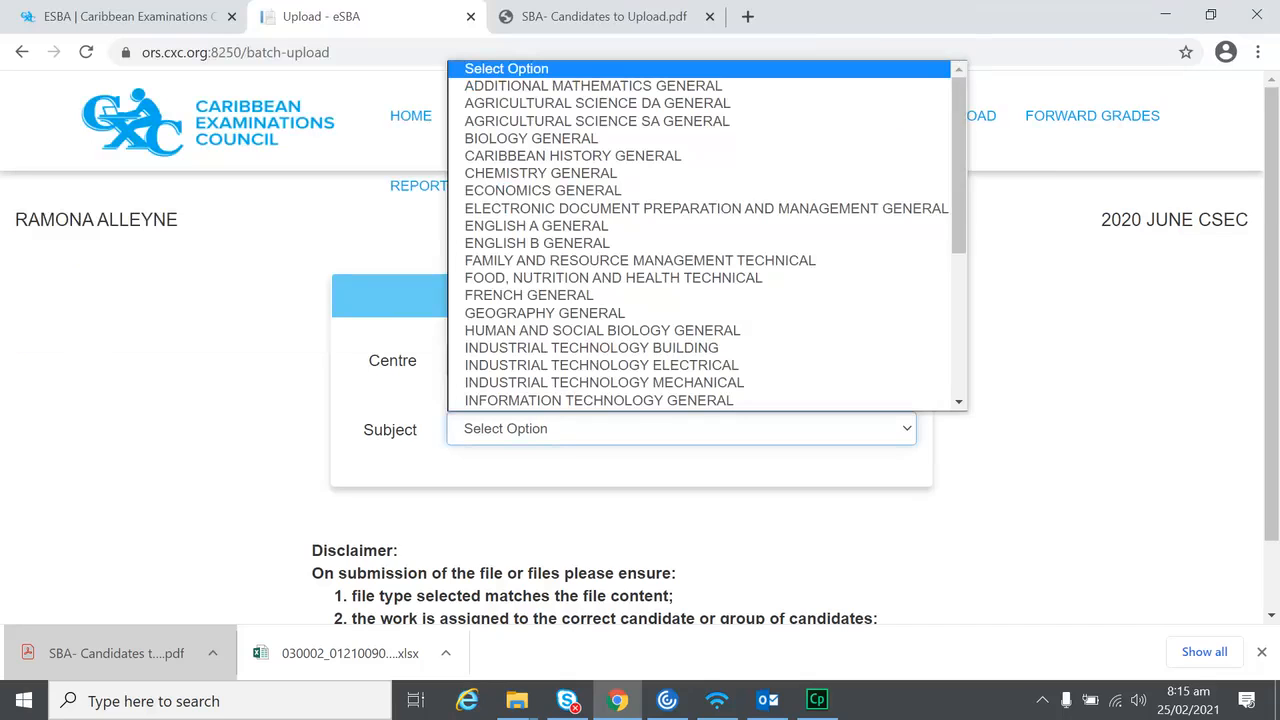
{"action": "left_click", "coordinate": [573, 156]}
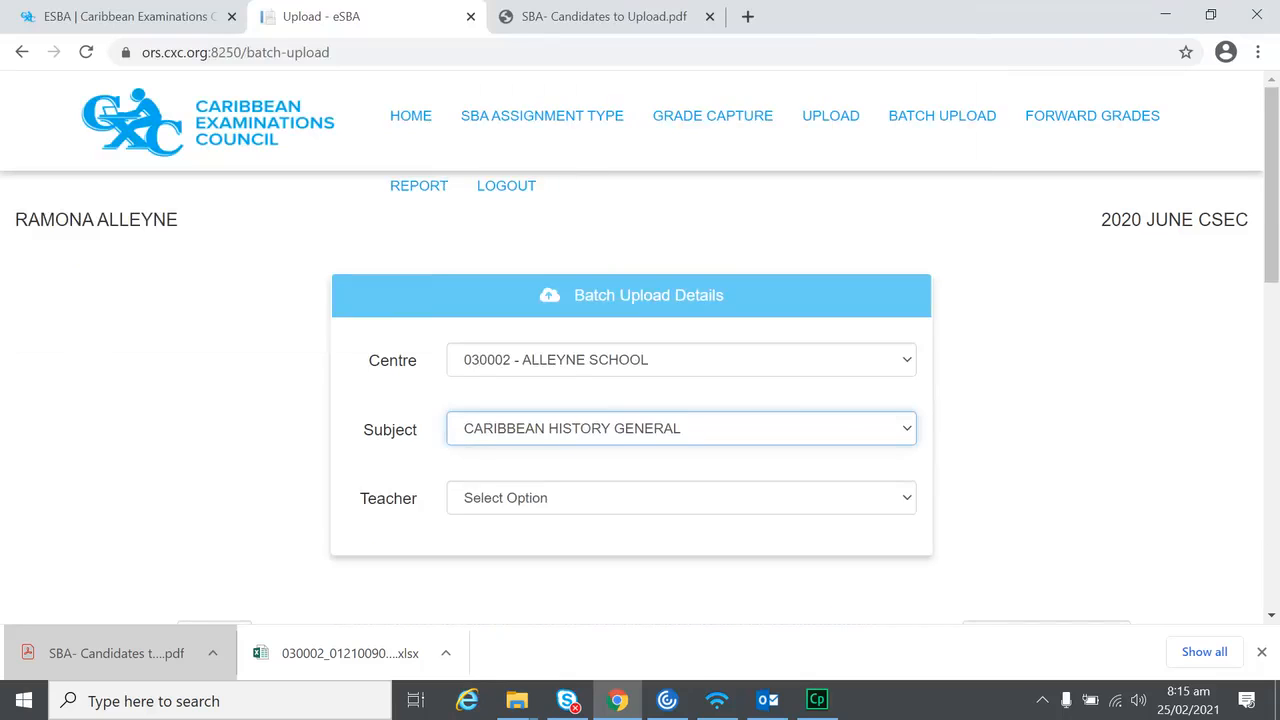
Batch upload all the sample files from the Caribbean History folder on the Transcend (D:) drive
{"action": "scroll", "coordinate": [354, 386], "scroll_direction": "down", "scroll_amount": 5}
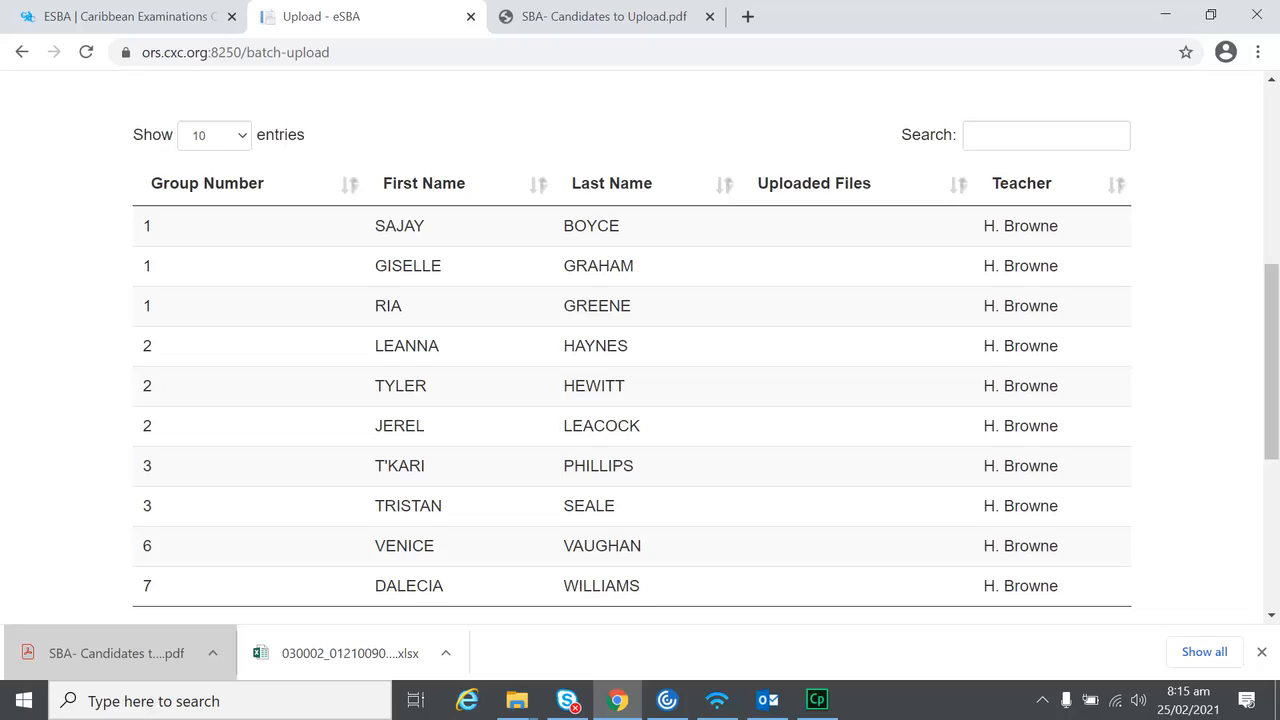
{"action": "scroll", "coordinate": [349, 371], "scroll_direction": "down", "scroll_amount": 1}
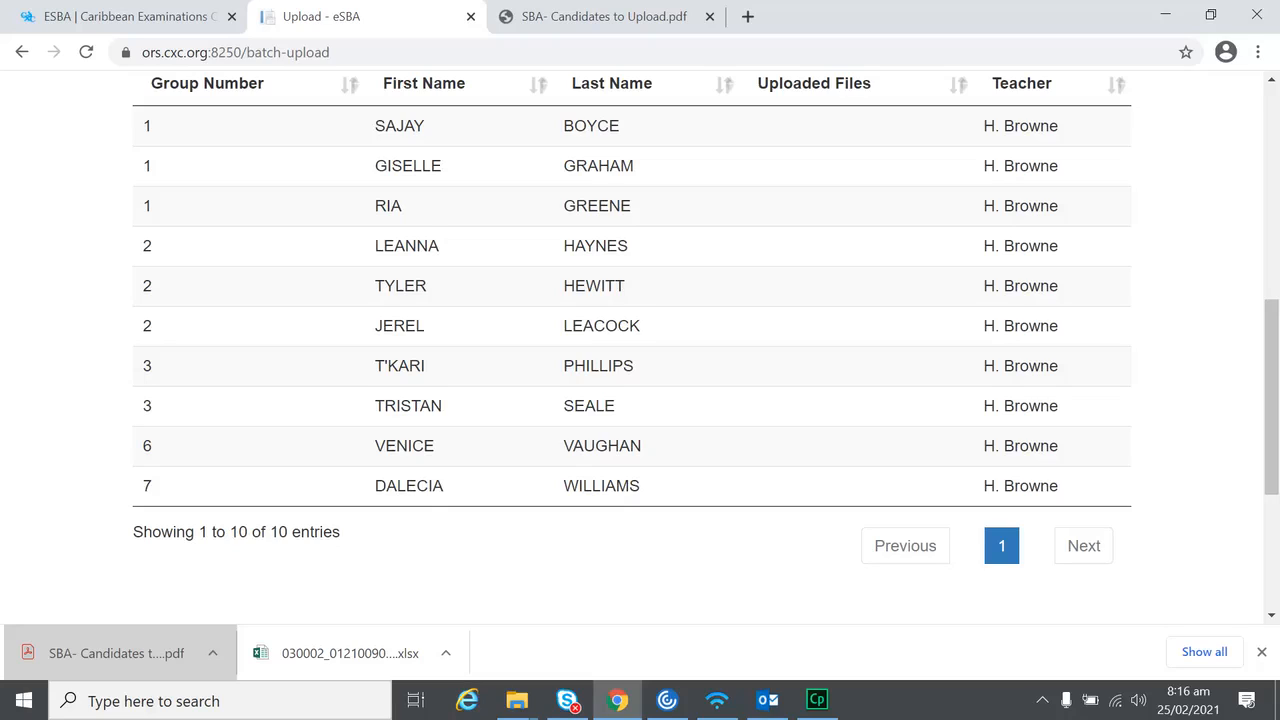
{"action": "left_click", "coordinate": [517, 700]}
{"action": "left_click", "coordinate": [427, 620]}
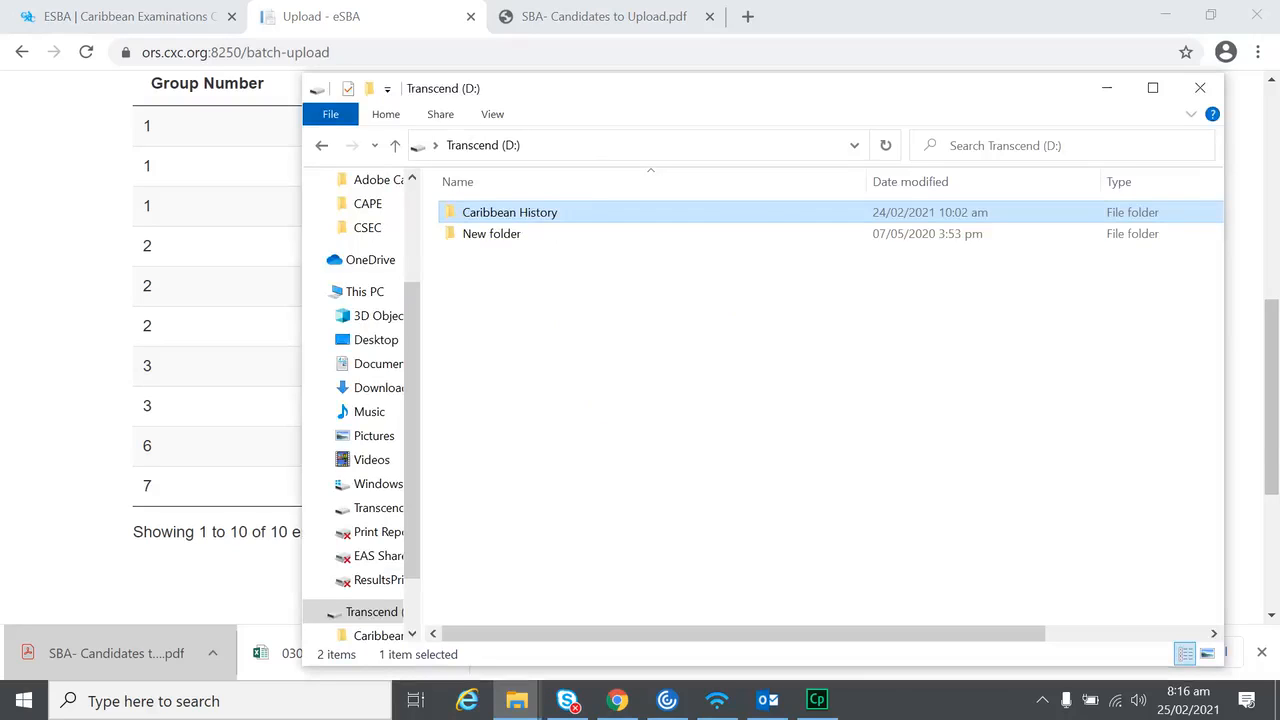
{"action": "key", "text": "Return"}
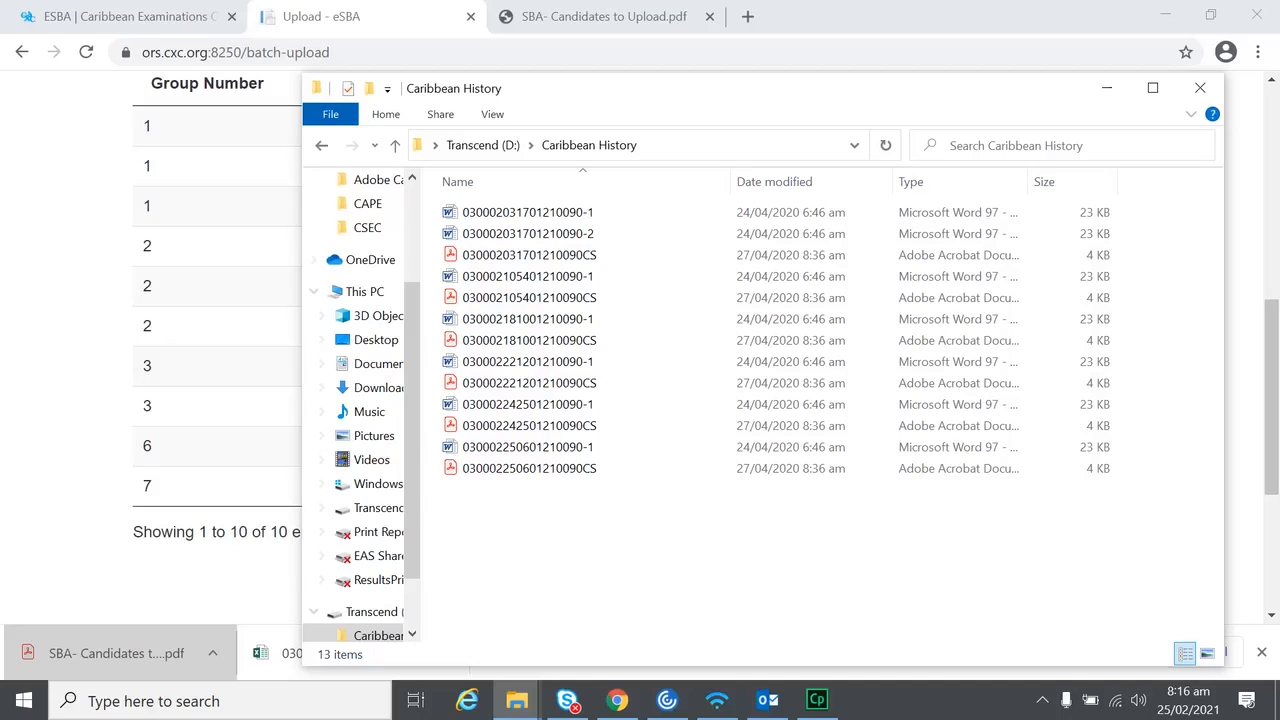
{"action": "scroll", "coordinate": [237, 480], "scroll_direction": "down", "scroll_amount": 3}
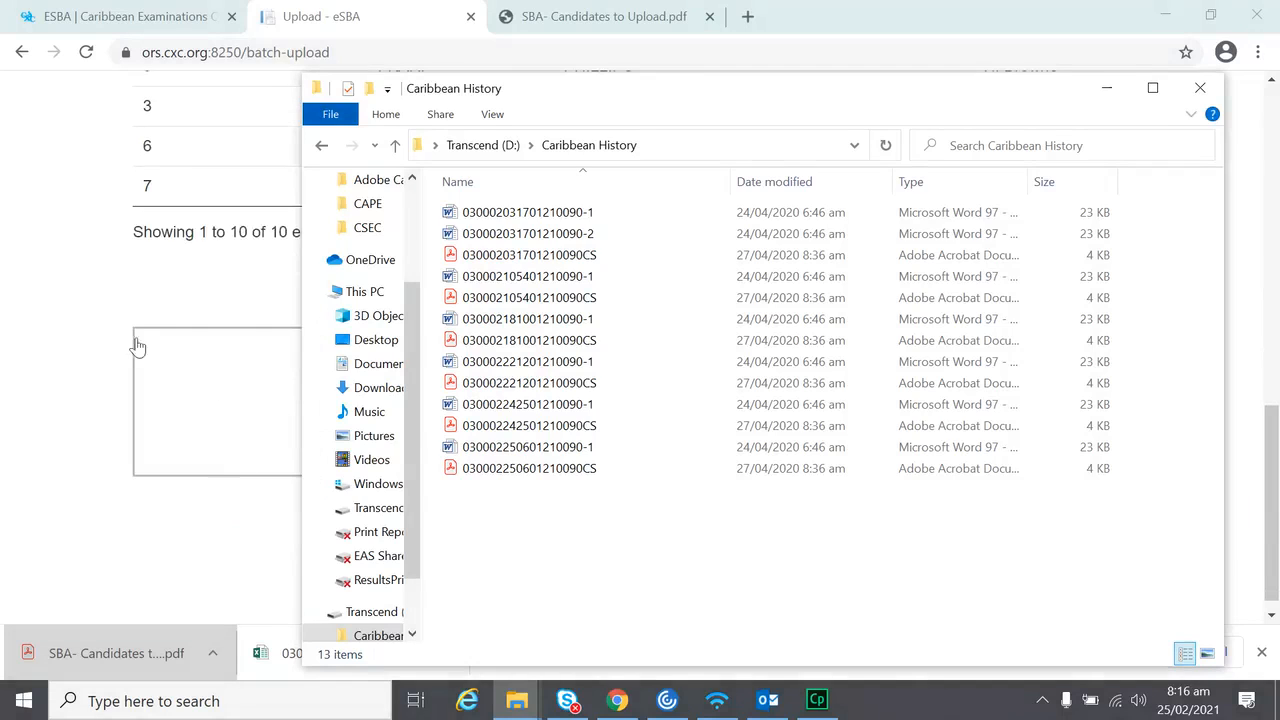
{"action": "left_click", "coordinate": [529, 298]}
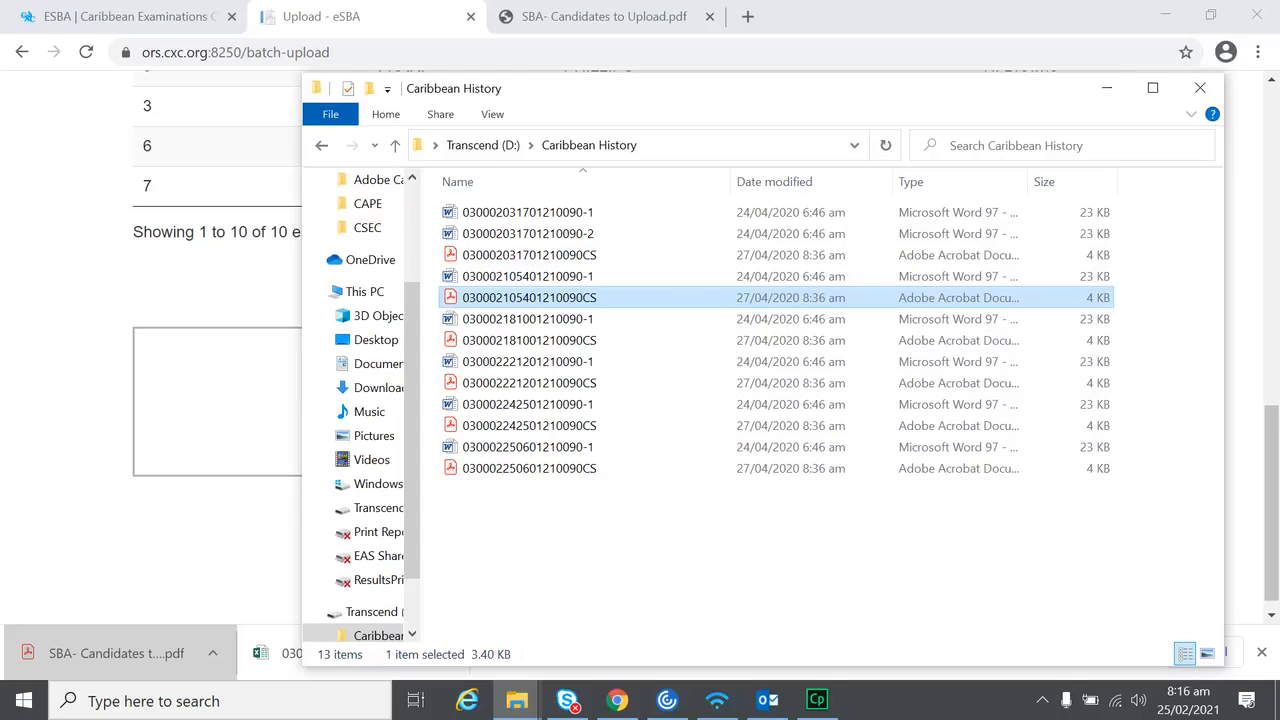
{"action": "key", "text": "ctrl+a"}
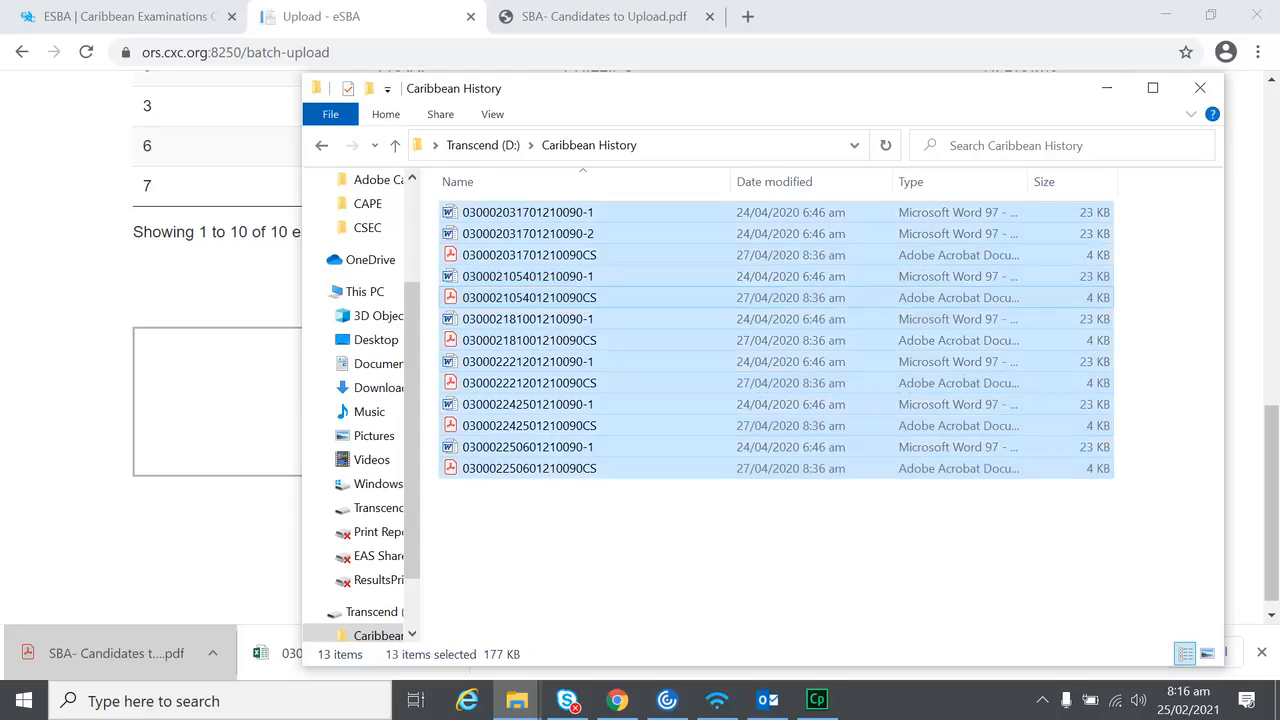
{"action": "left_click_drag", "start_coordinate": [520, 276], "coordinate": [250, 380]}
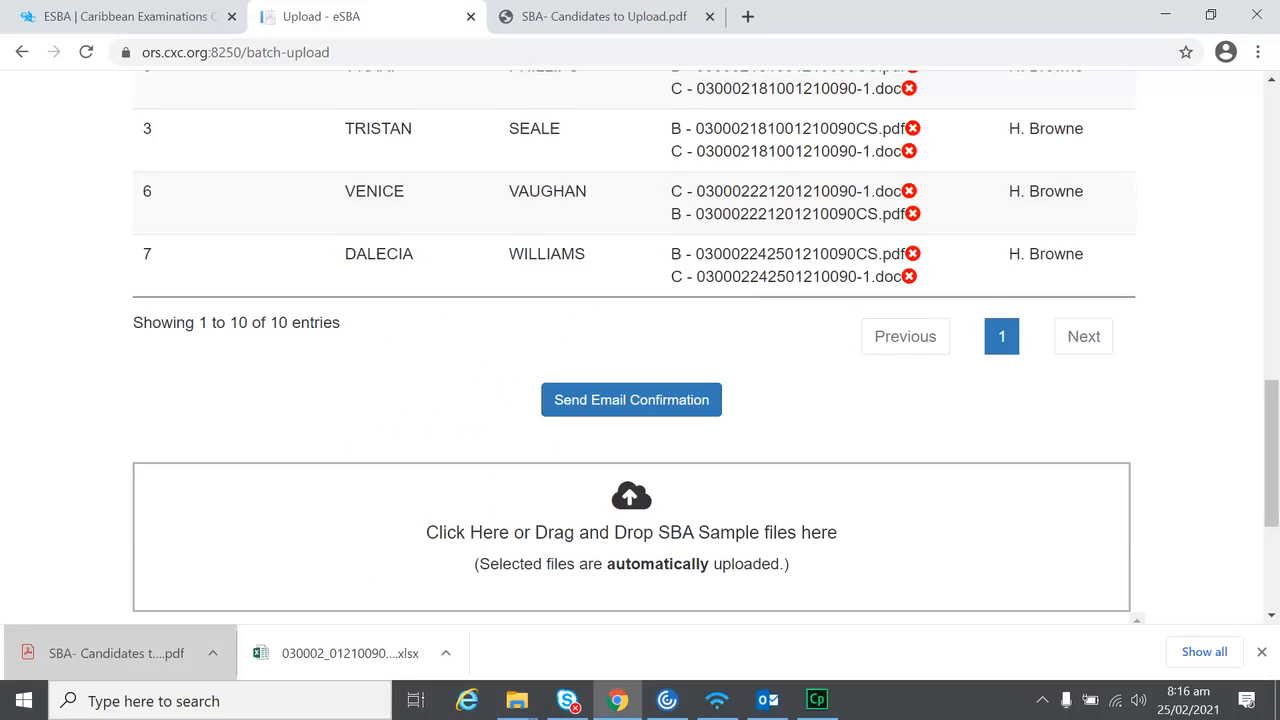
Review the uploaded files listed for each candidate and group, and read the upload messages beneath the sample file drop area
{"action": "scroll", "coordinate": [457, 366], "scroll_direction": "up", "scroll_amount": 4}
{"action": "scroll", "coordinate": [460, 368], "scroll_direction": "down", "scroll_amount": 3}
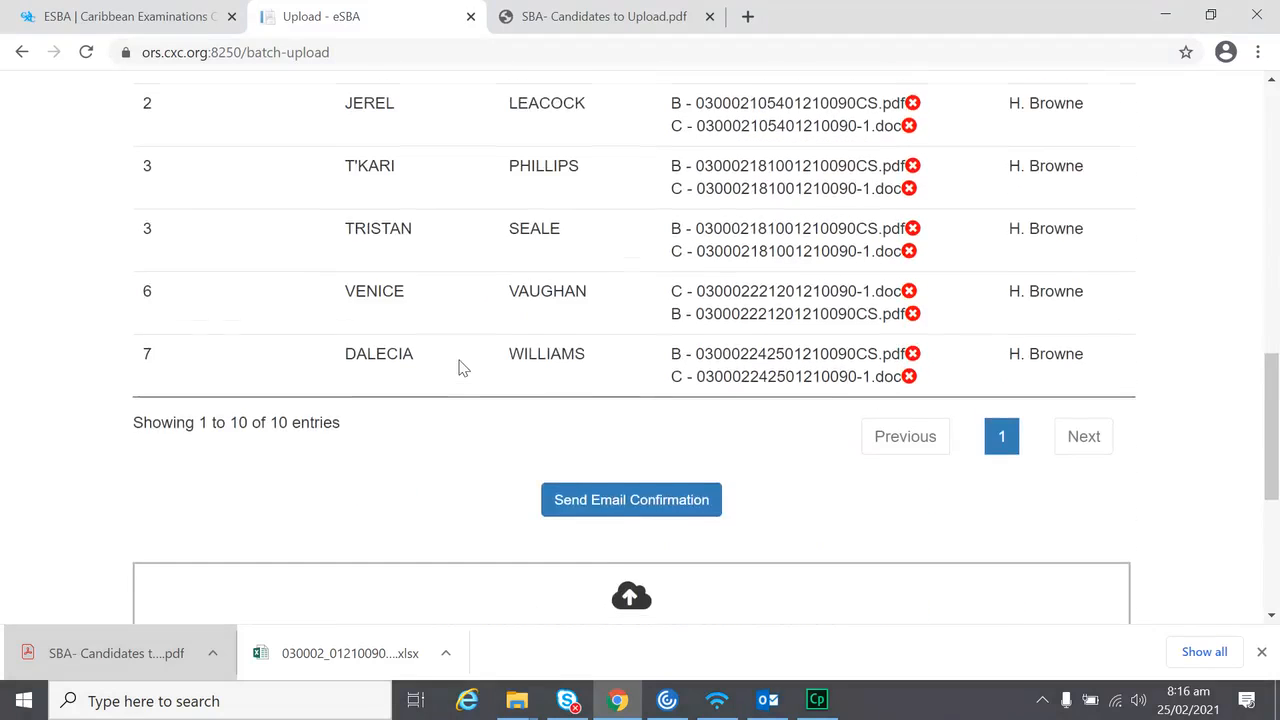
{"action": "scroll", "coordinate": [460, 367], "scroll_direction": "down", "scroll_amount": 3}
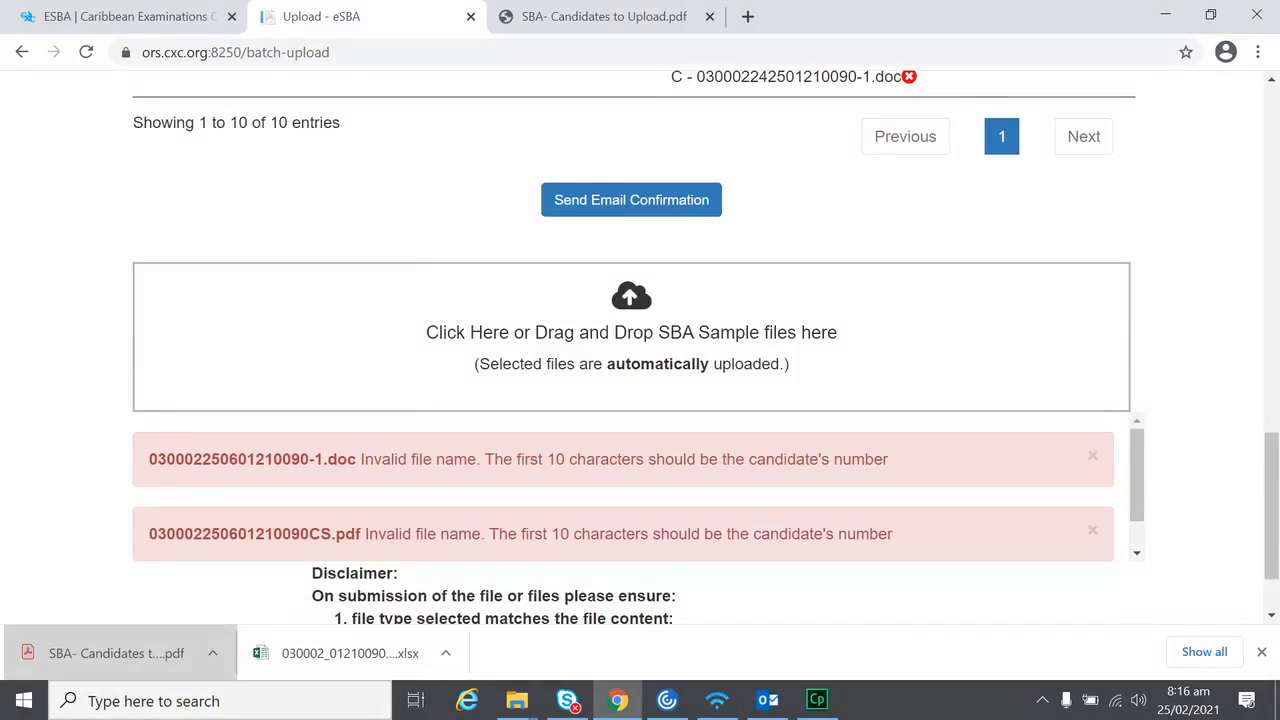
{"action": "scroll", "coordinate": [408, 360], "scroll_direction": "down", "scroll_amount": 1}
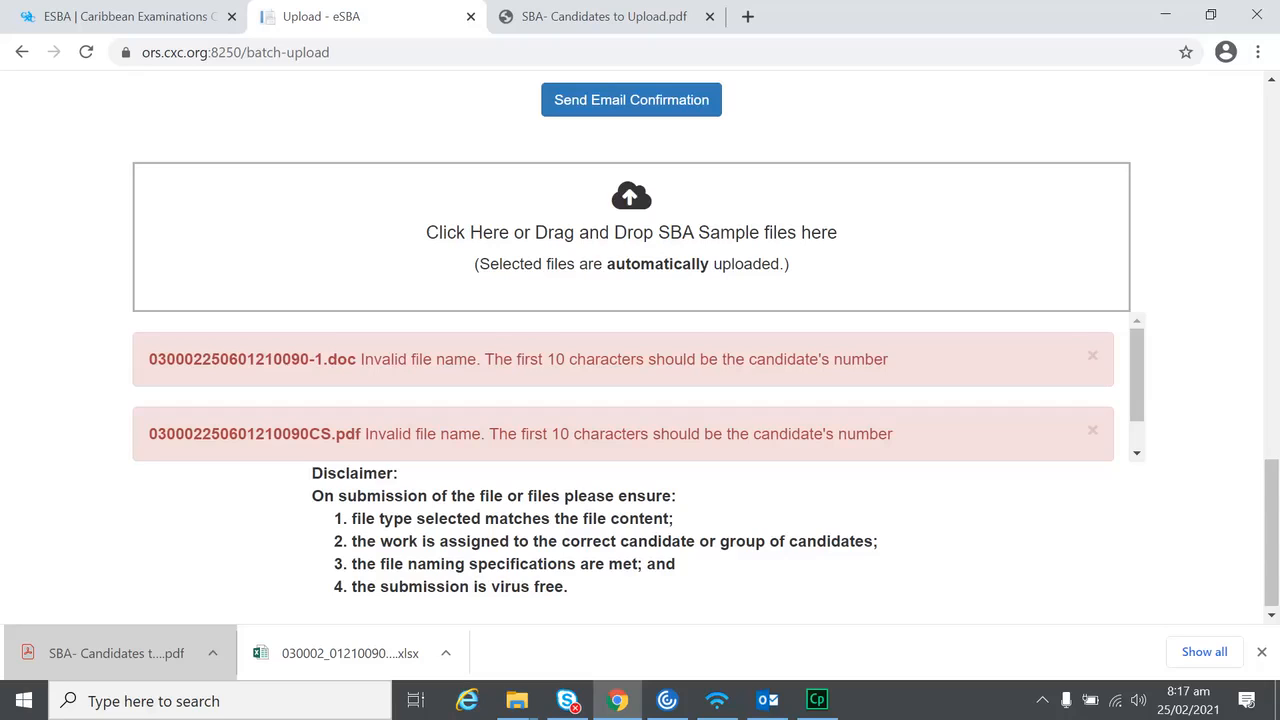
{"action": "scroll", "coordinate": [326, 380], "scroll_direction": "up", "scroll_amount": 1}
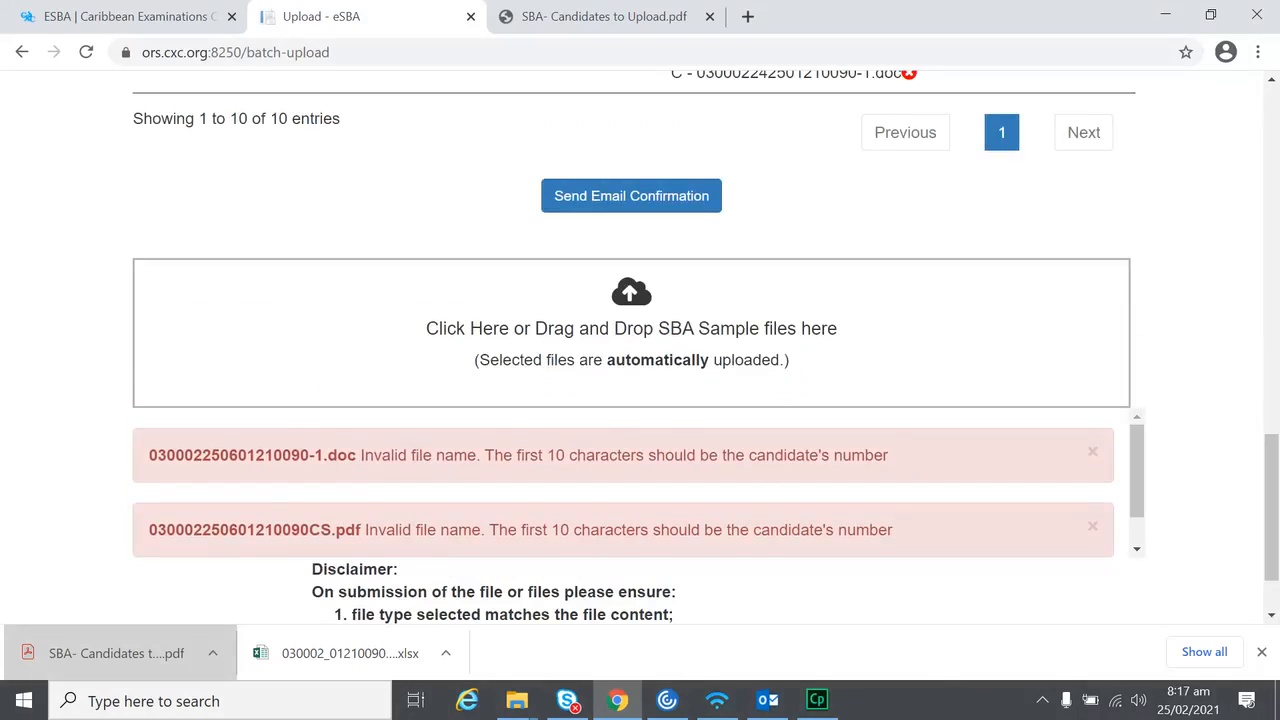
{"action": "scroll", "coordinate": [654, 474], "scroll_direction": "down", "scroll_amount": 1}
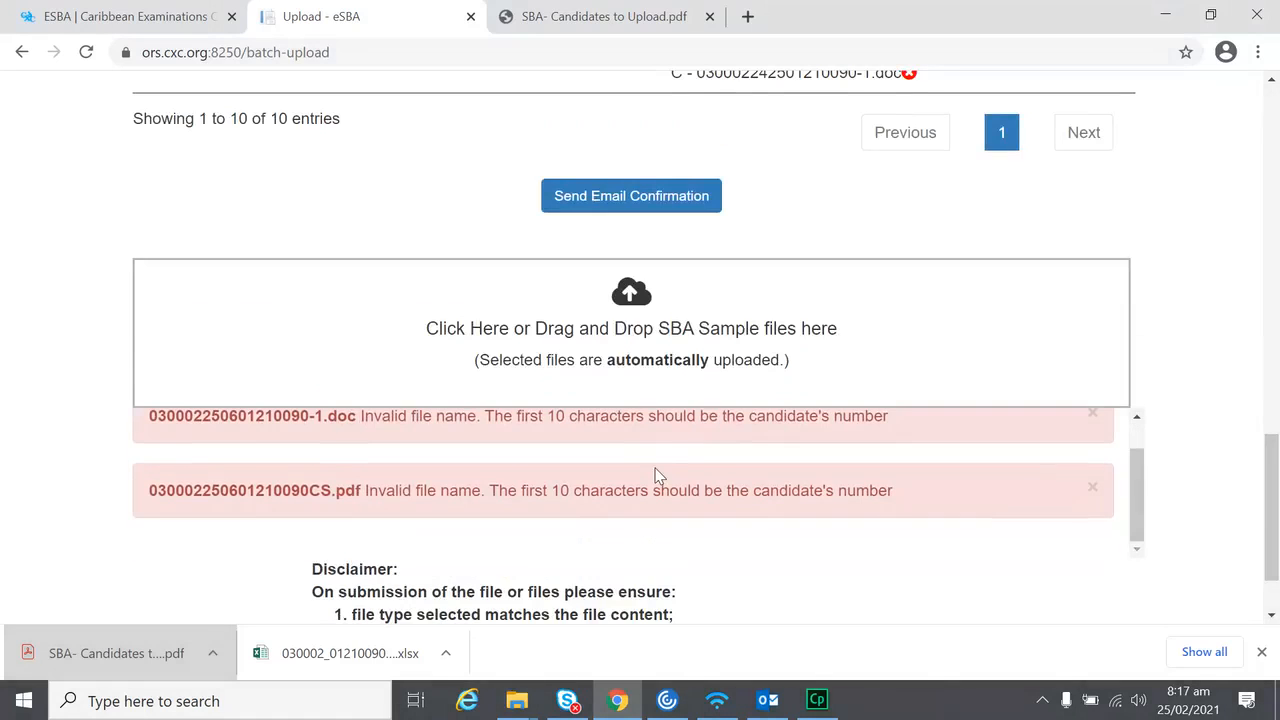
{"action": "scroll", "coordinate": [431, 474], "scroll_direction": "up", "scroll_amount": 1}
{"action": "scroll", "coordinate": [360, 465], "scroll_direction": "down", "scroll_amount": 1}
{"action": "scroll", "coordinate": [860, 485], "scroll_direction": "up", "scroll_amount": 1}
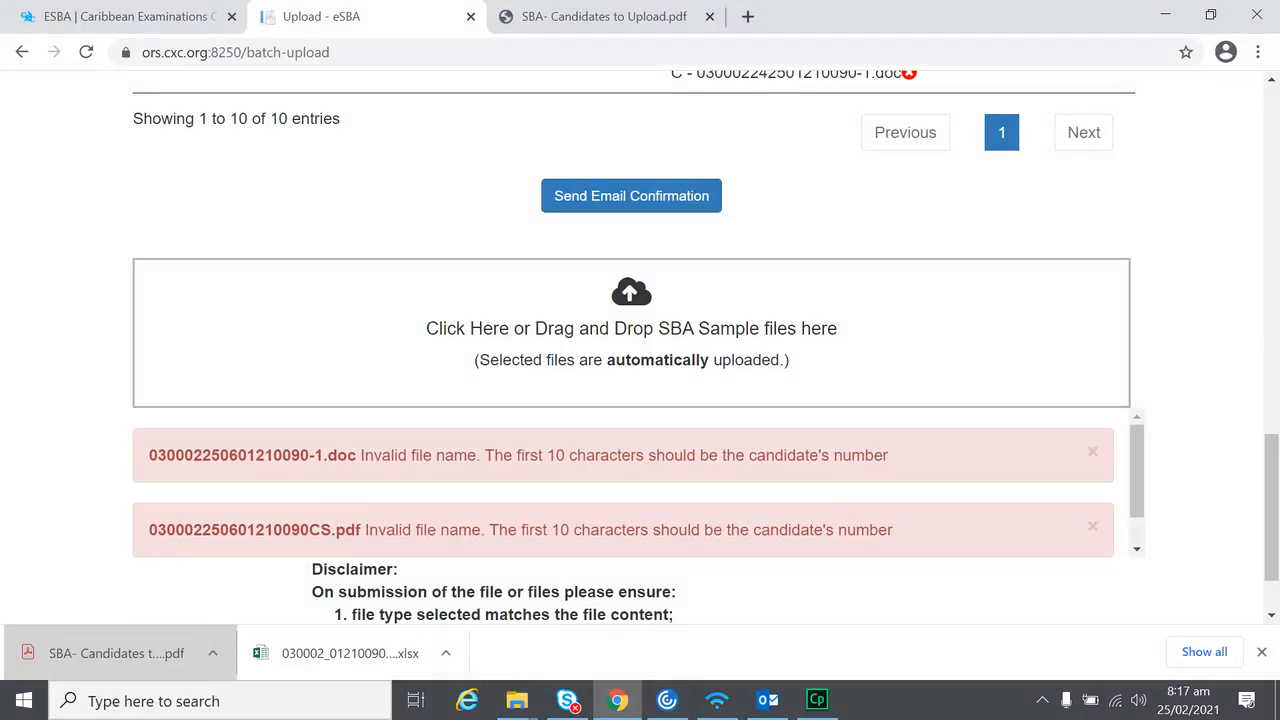
{"action": "scroll", "coordinate": [326, 460], "scroll_direction": "up", "scroll_amount": 5}
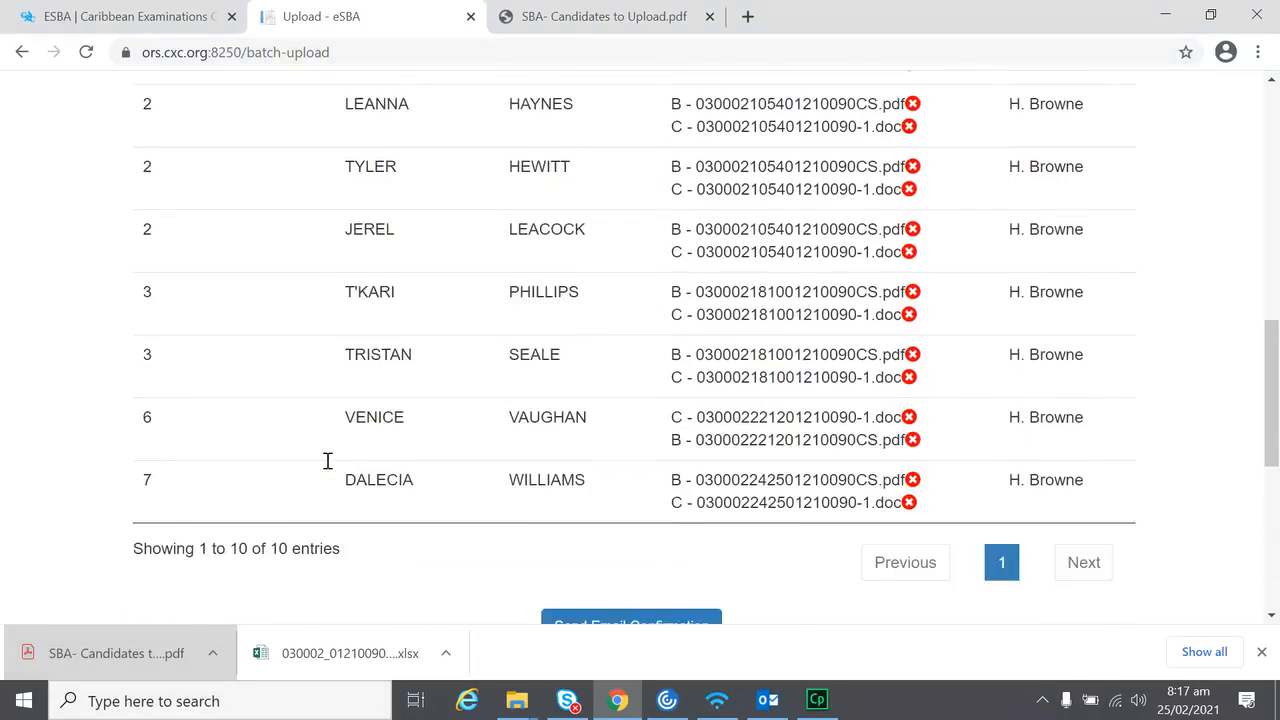
{"action": "scroll", "coordinate": [326, 468], "scroll_direction": "up", "scroll_amount": 3}
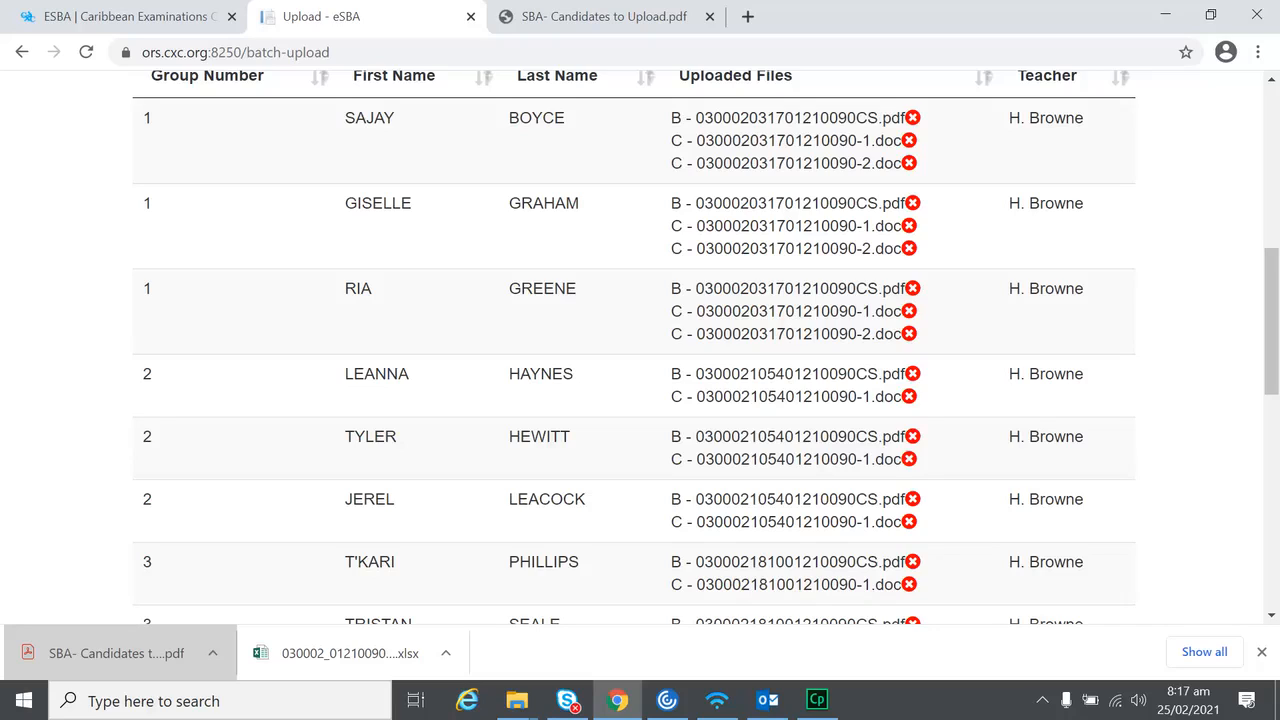
Request an email confirmation for the uploaded Caribbean History samples and confirm the submission
{"action": "scroll", "coordinate": [200, 436], "scroll_direction": "down", "scroll_amount": 4}
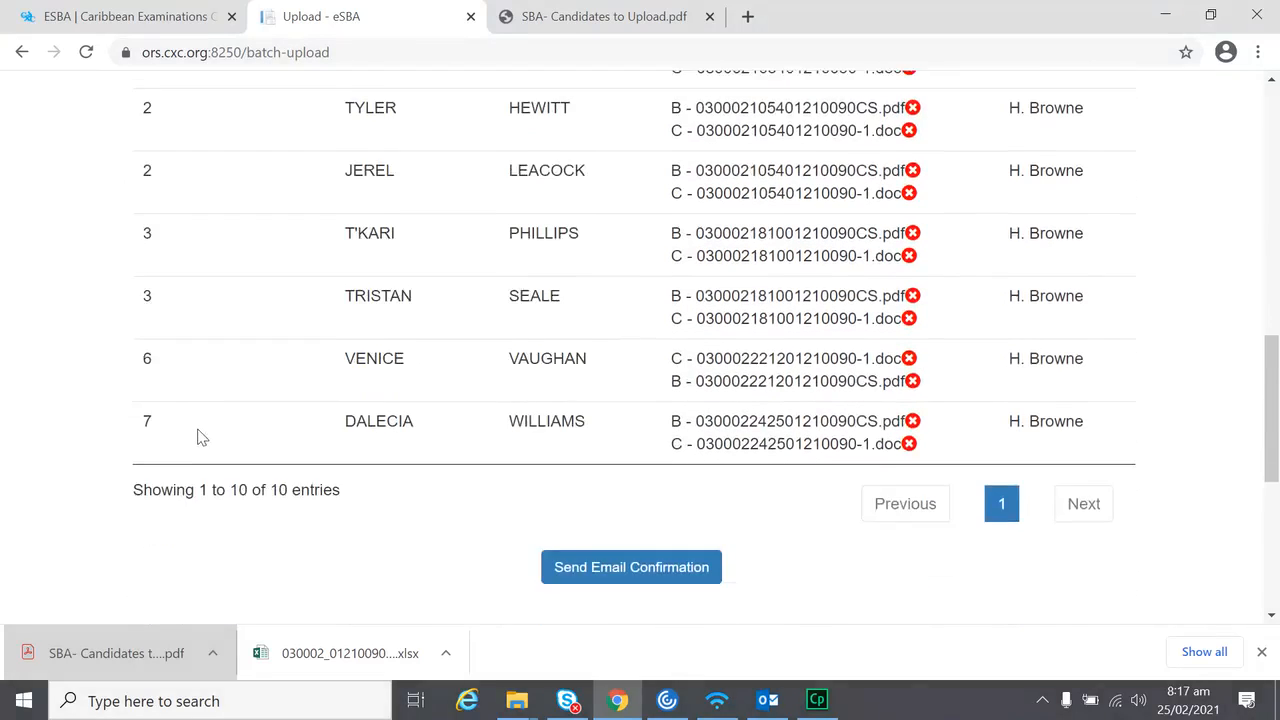
{"action": "left_click", "coordinate": [573, 500]}
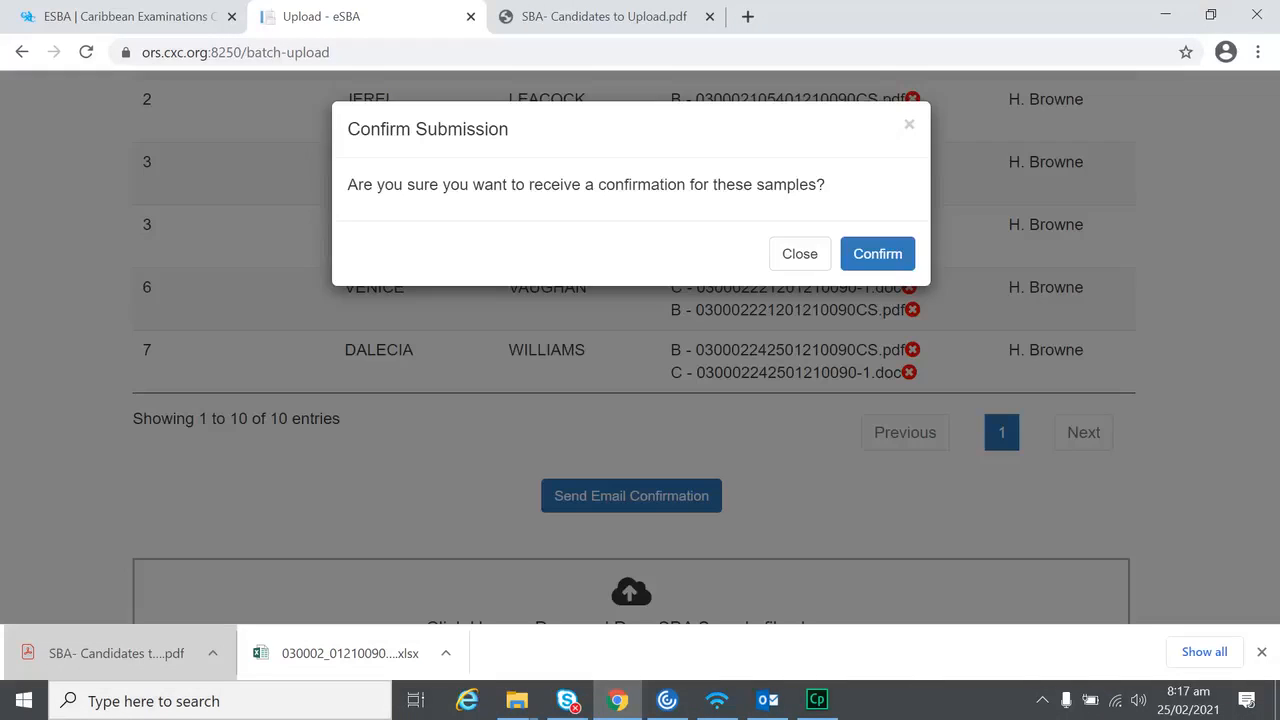
{"action": "left_click", "coordinate": [877, 253]}
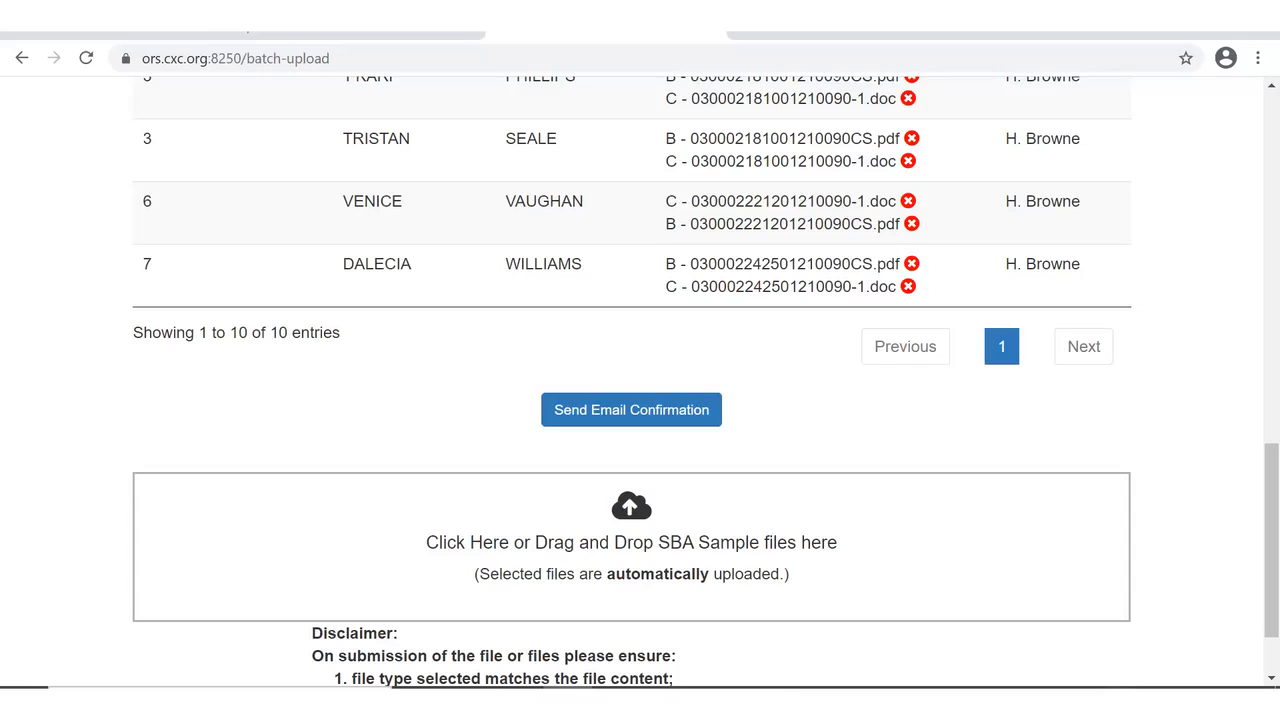
Open the grade capture page and select centre 030002 - ALLEYNE SCHOOL, the teacher and subject CARIBBEAN HISTORY GENERAL
{"action": "scroll", "coordinate": [1251, 431], "scroll_direction": "up", "scroll_amount": 10}
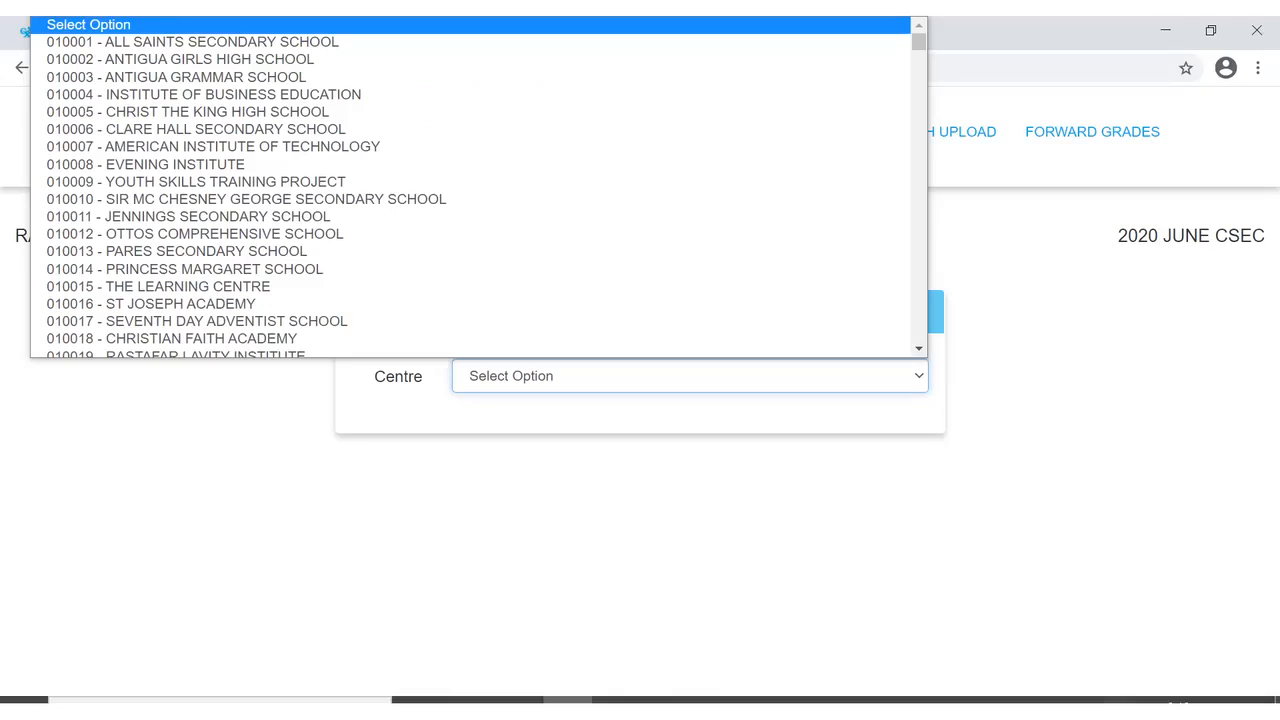
{"action": "type", "text": "03"}
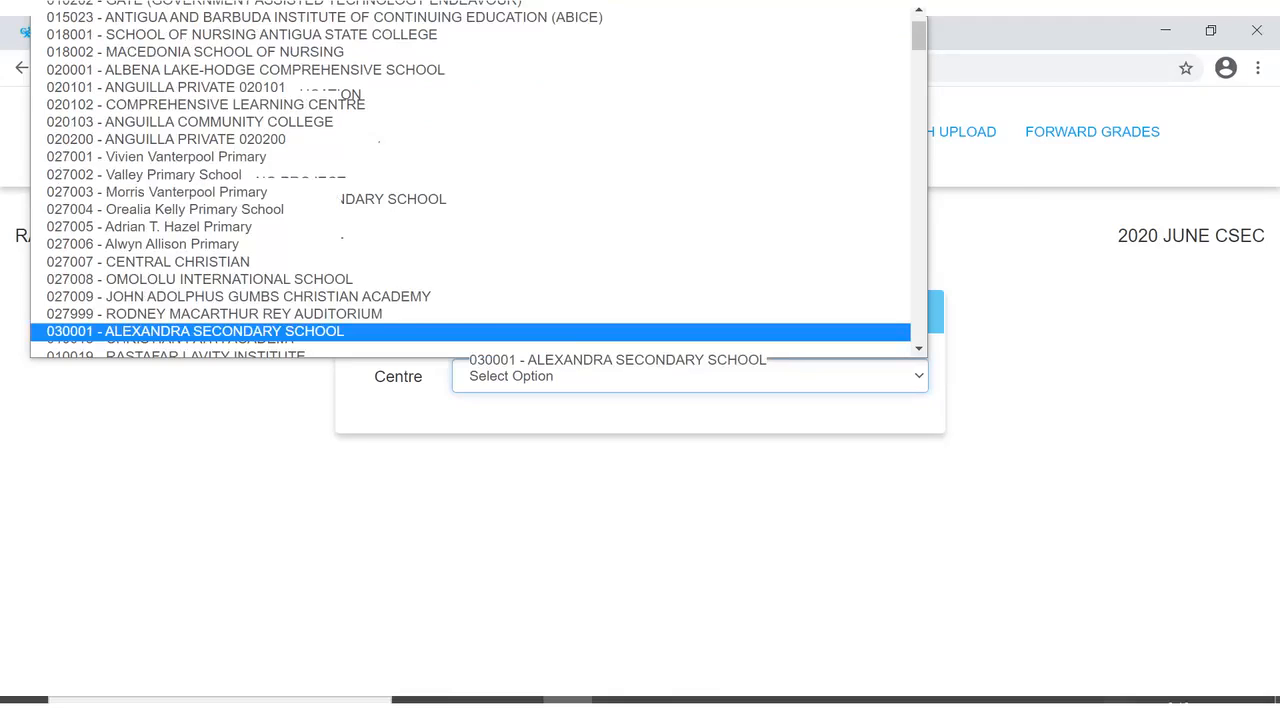
{"action": "key", "text": "Down"}
{"action": "key", "text": "Down"}
{"action": "key", "text": "Down"}
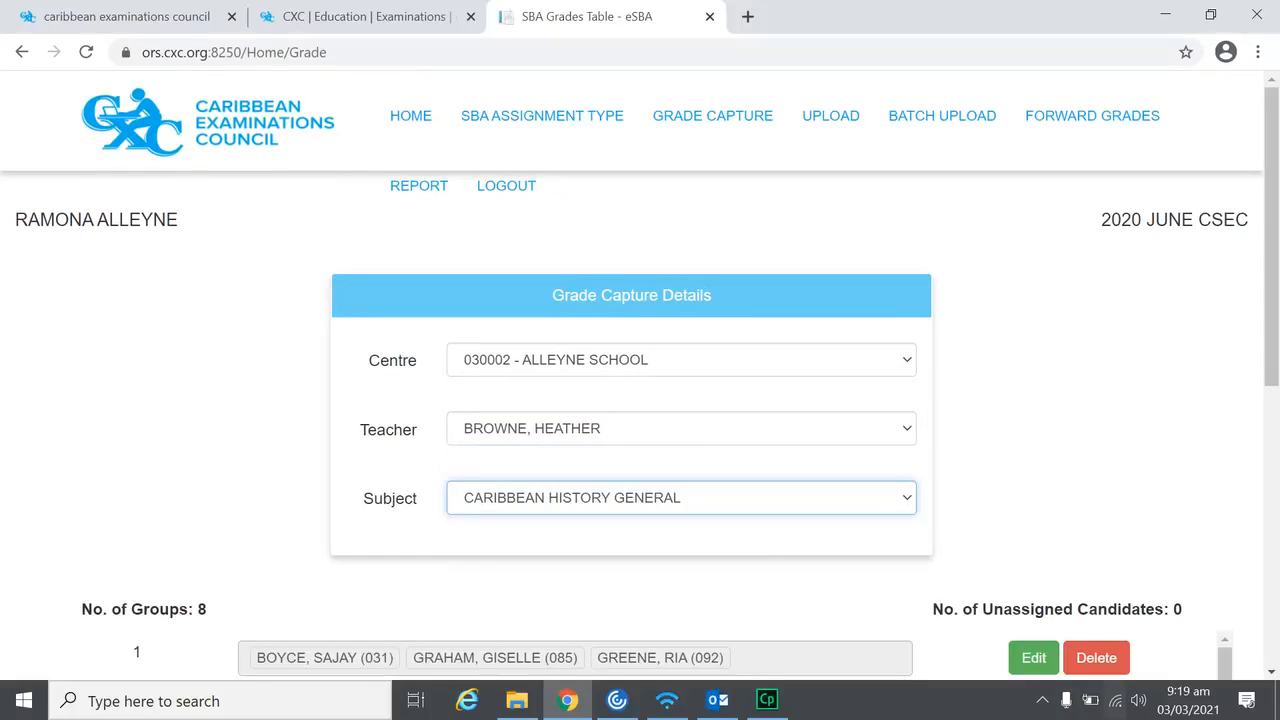
Review the candidates' group assignments, then show the grades table and examine each candidate's rank, estimated grade, group and Profile 2 mark
{"action": "scroll", "coordinate": [1037, 471], "scroll_direction": "down", "scroll_amount": 3}
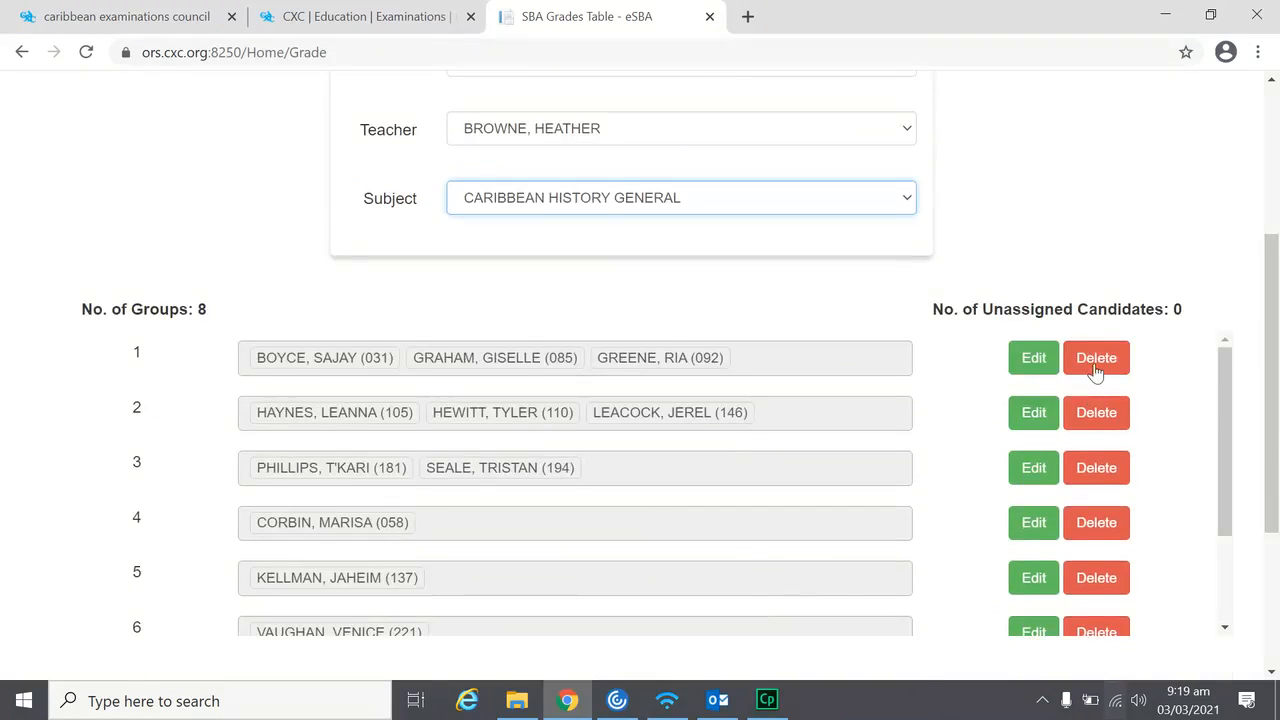
{"action": "scroll", "coordinate": [1094, 371], "scroll_direction": "down", "scroll_amount": 1}
{"action": "scroll", "coordinate": [1120, 225], "scroll_direction": "down", "scroll_amount": 1}
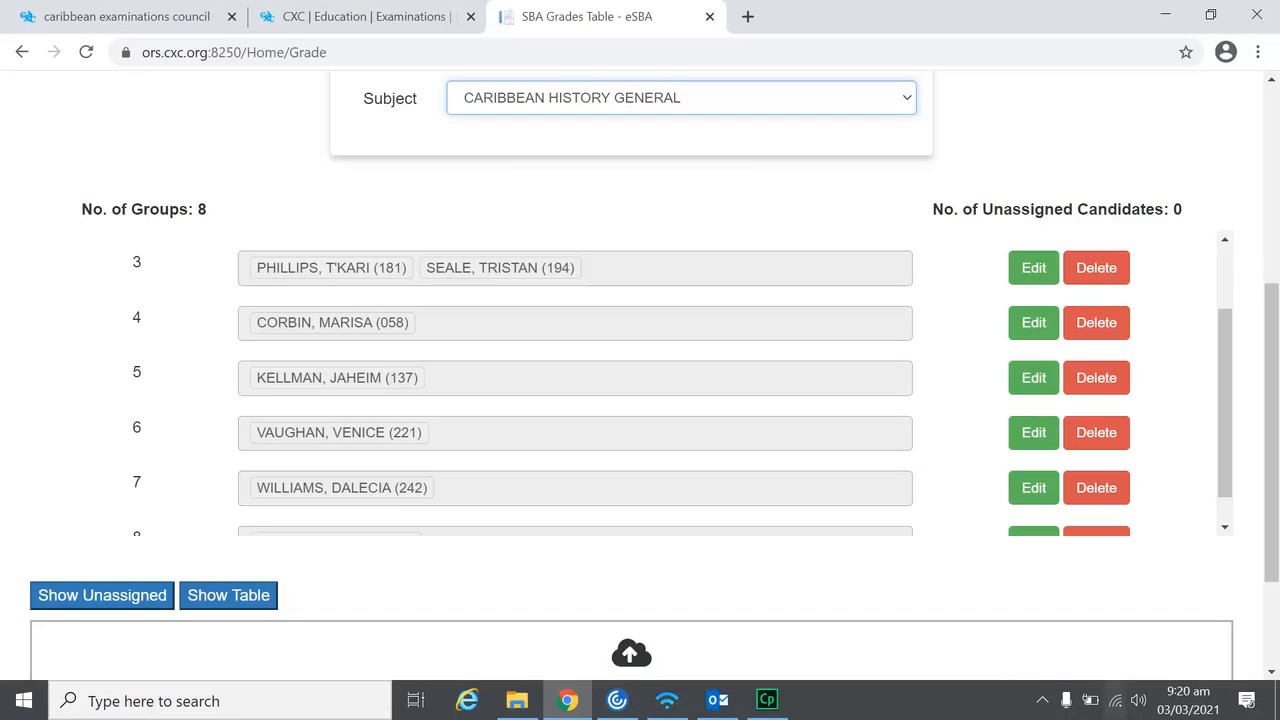
{"action": "scroll", "coordinate": [177, 366], "scroll_direction": "down", "scroll_amount": 1}
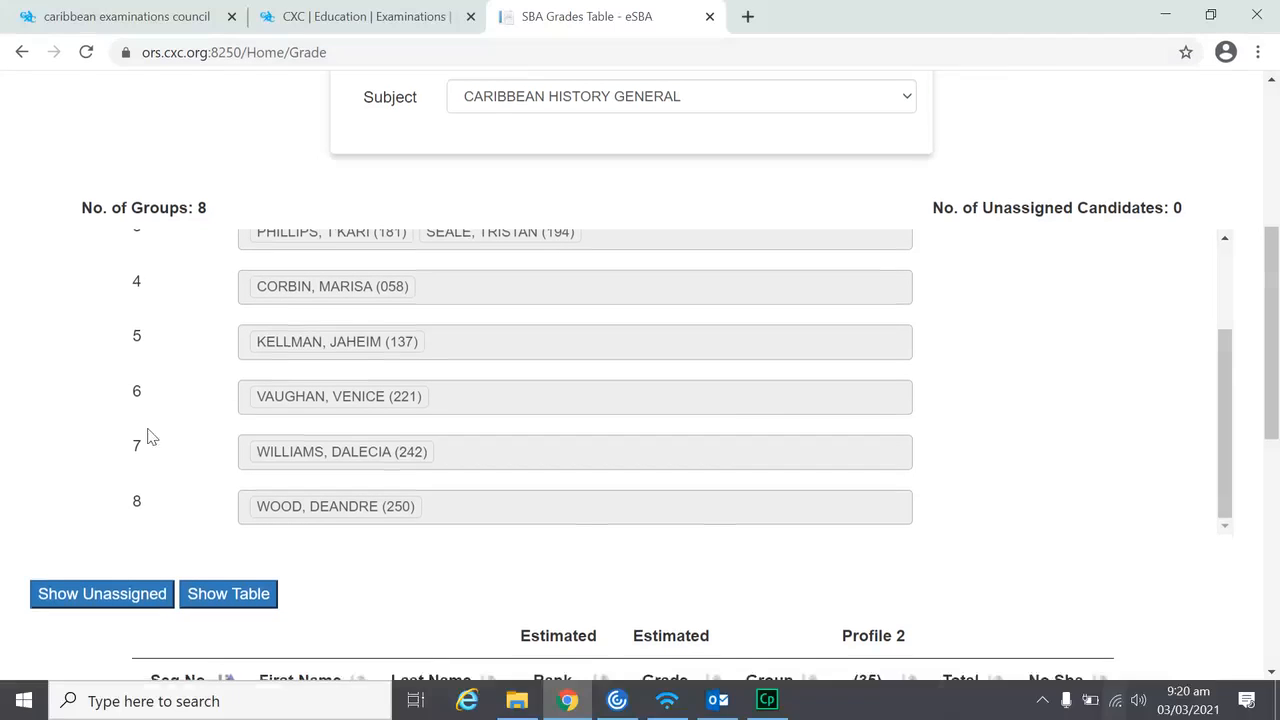
{"action": "scroll", "coordinate": [149, 434], "scroll_direction": "down", "scroll_amount": 4}
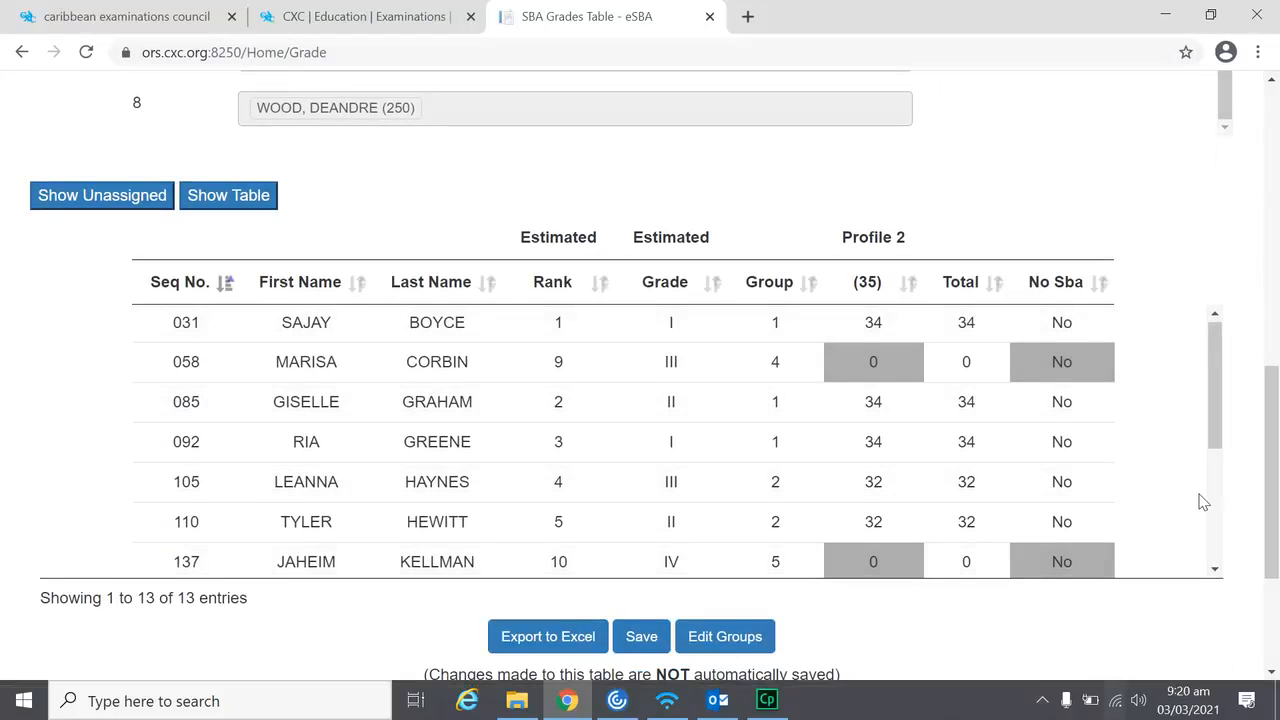
{"action": "scroll", "coordinate": [1186, 394], "scroll_direction": "down", "scroll_amount": 3}
{"action": "scroll", "coordinate": [1190, 397], "scroll_direction": "down", "scroll_amount": 2}
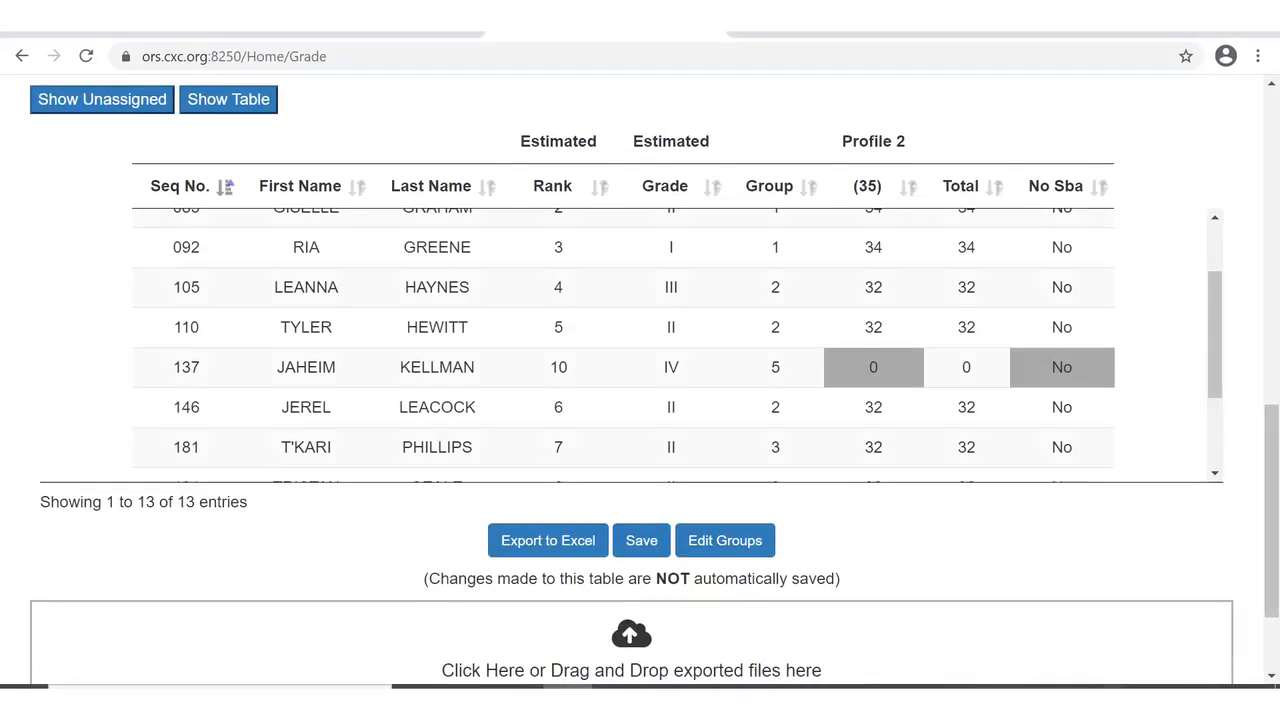
{"action": "scroll", "coordinate": [1245, 366], "scroll_direction": "up", "scroll_amount": 9}
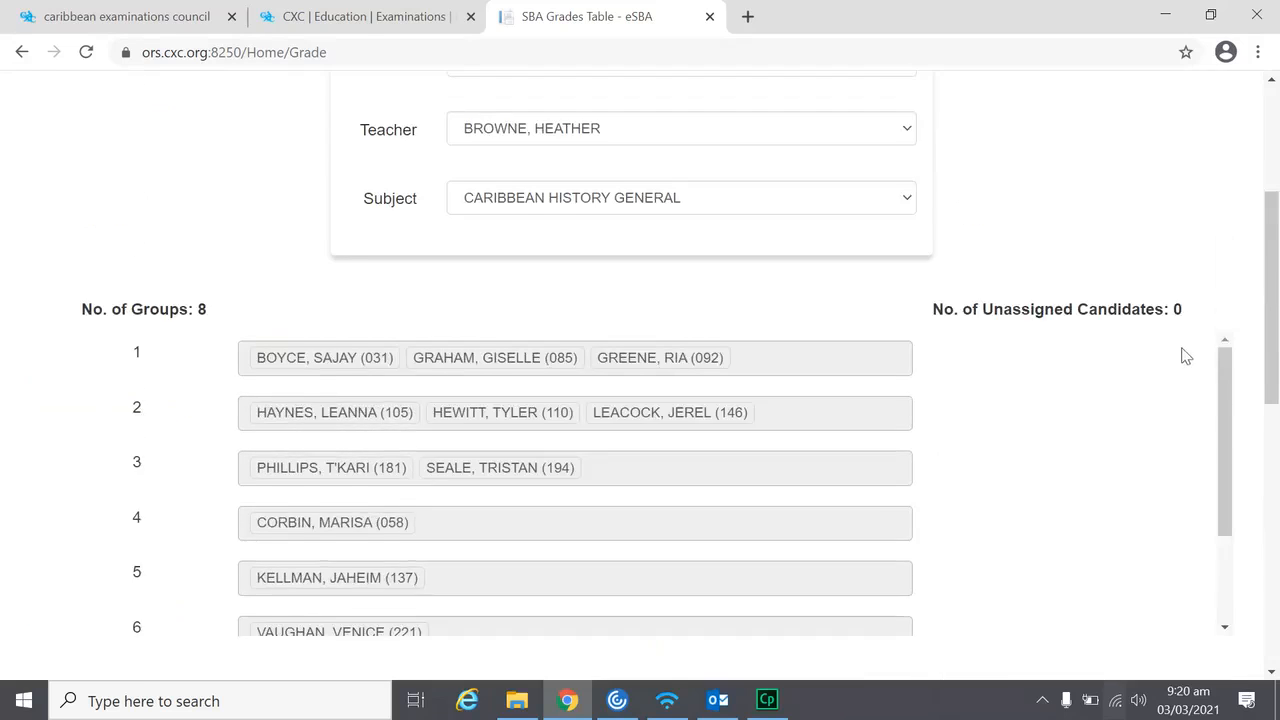